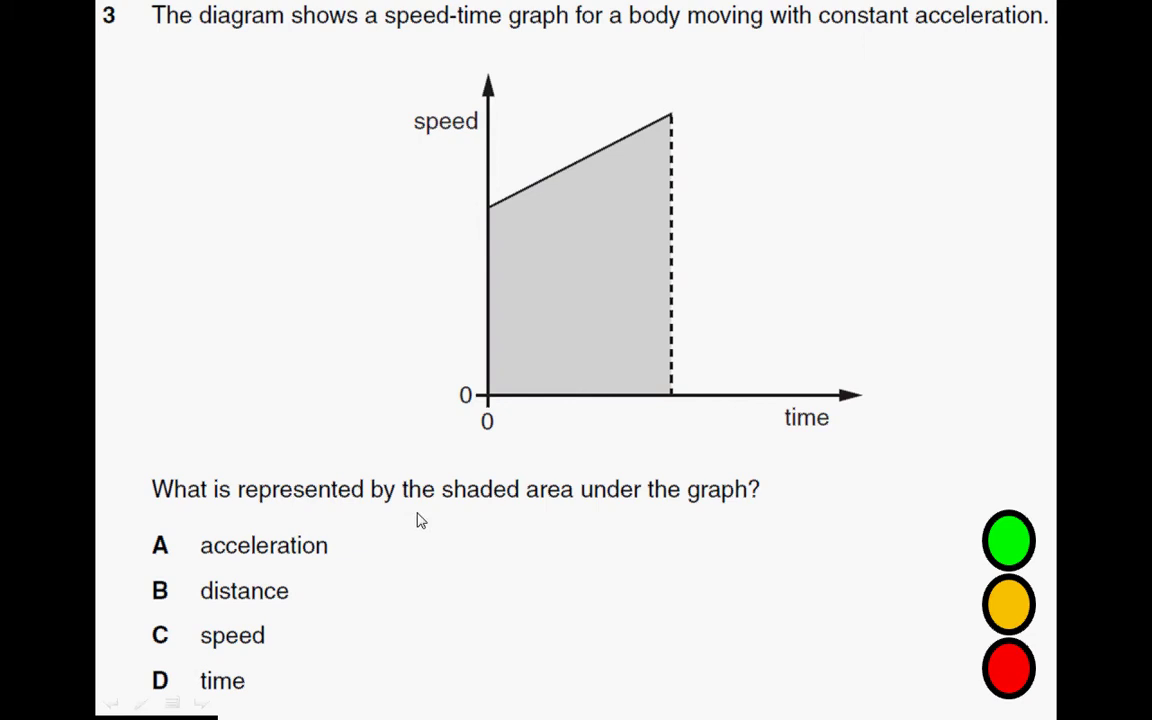
click(515, 510)
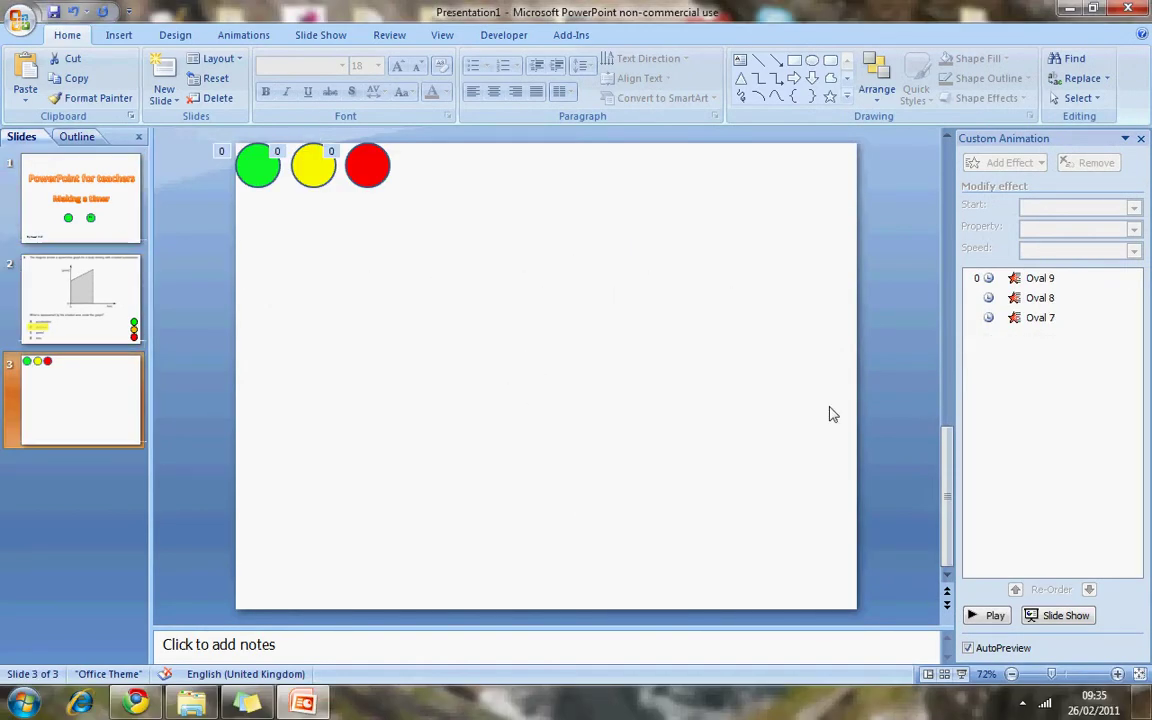
Add a new slide after slide 3 and delete its title and content placeholders.
click(116, 466)
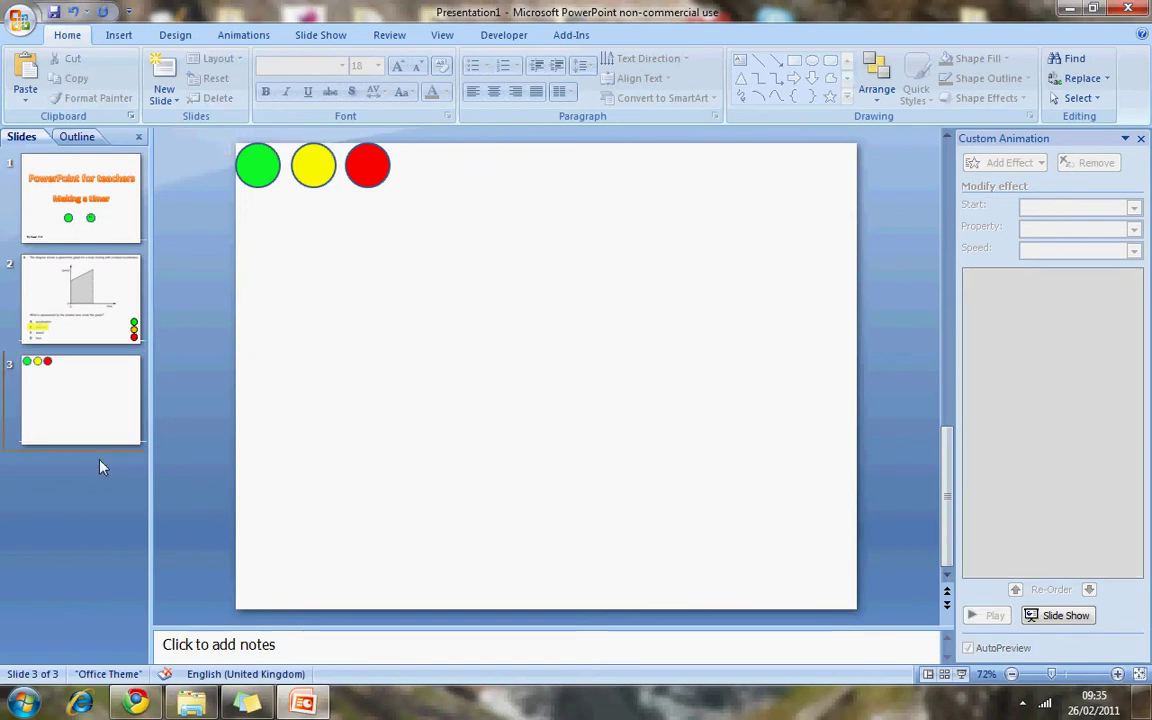
key(Return)
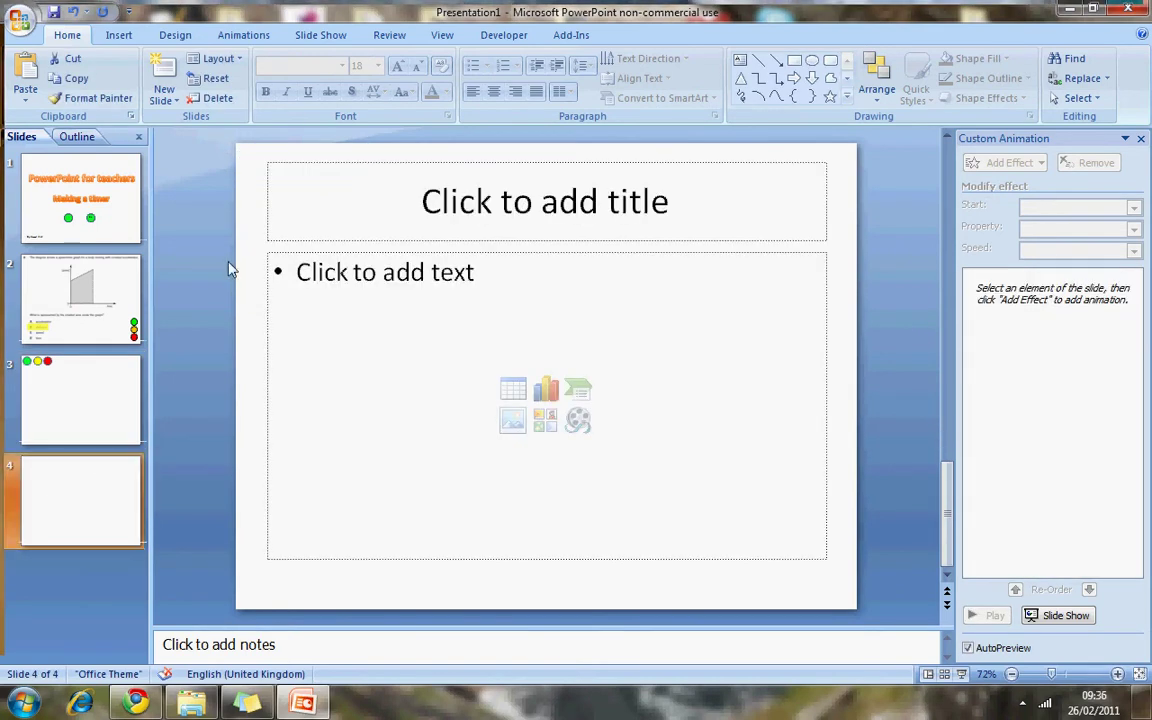
drag(251, 148, 877, 630)
key(Delete)
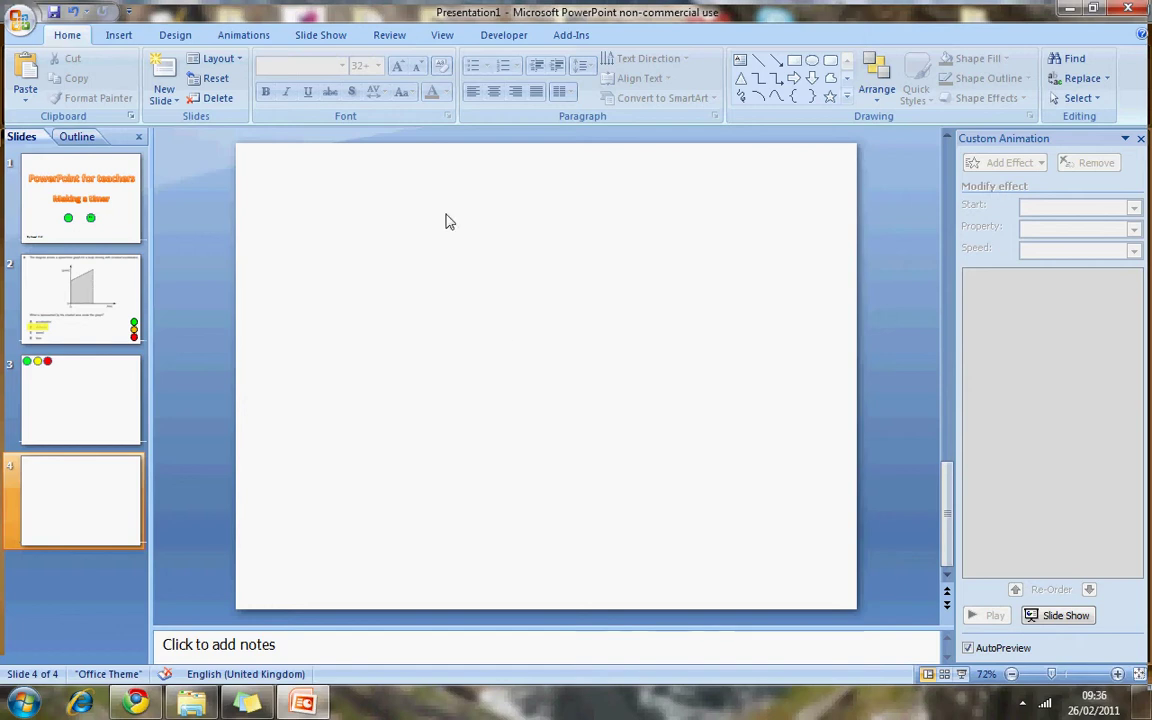
Draw a small circle in the upper-left area of the blank slide 4.
click(812, 60)
drag(316, 189, 382, 254)
click(514, 305)
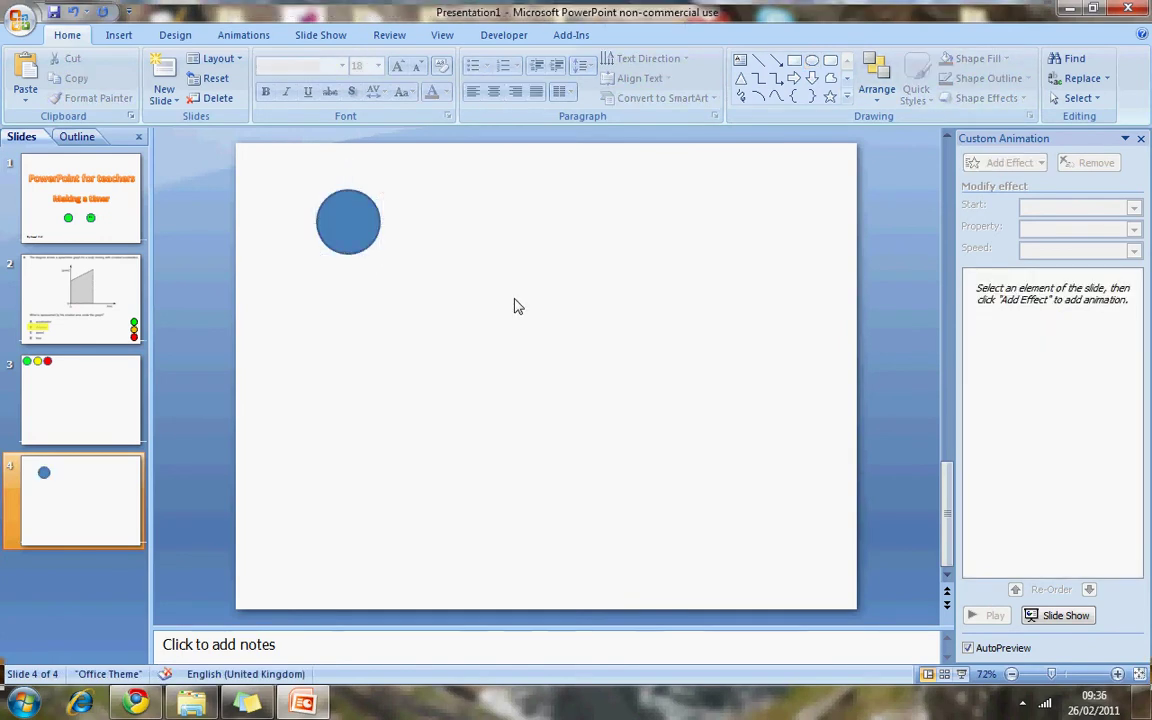
Copy the blue circle and paste it twice on the same slide to make three circles.
click(352, 230)
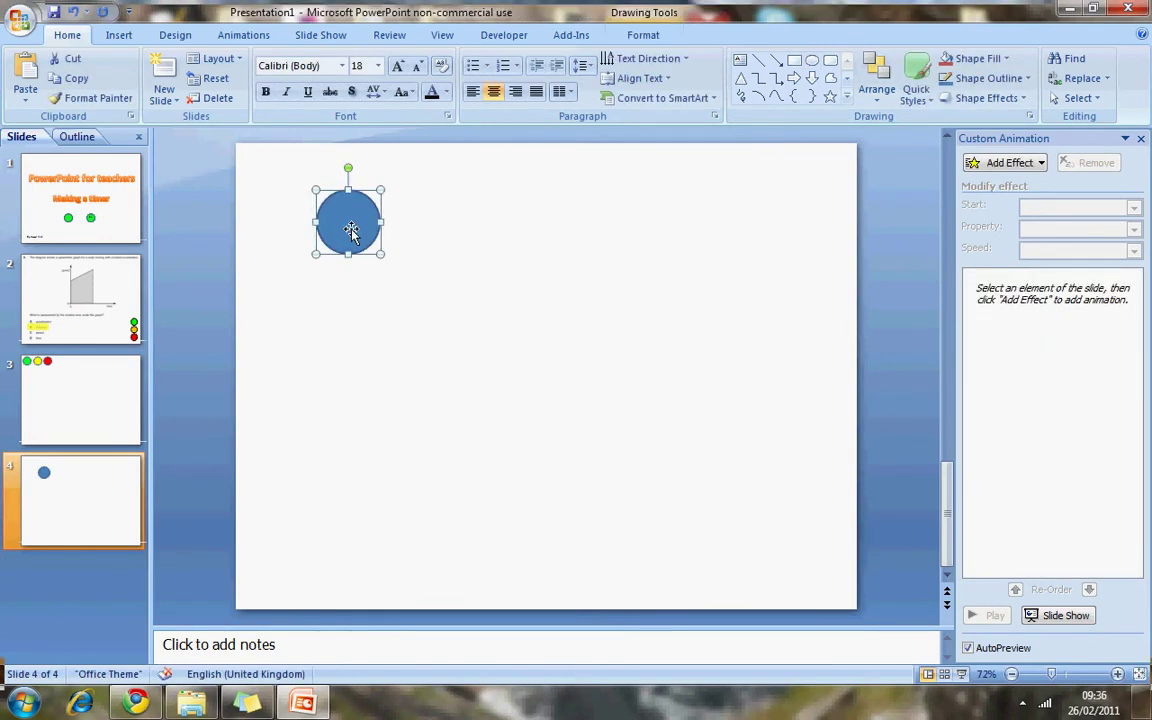
right_click(351, 229)
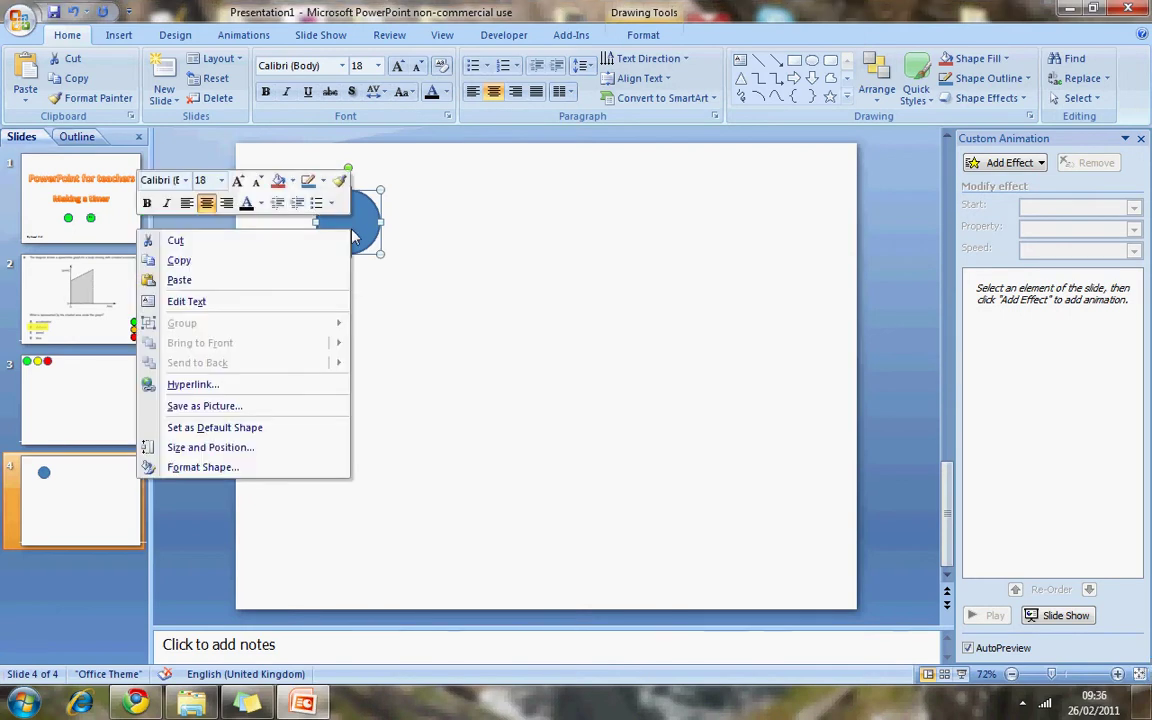
click(300, 261)
right_click(302, 303)
click(417, 350)
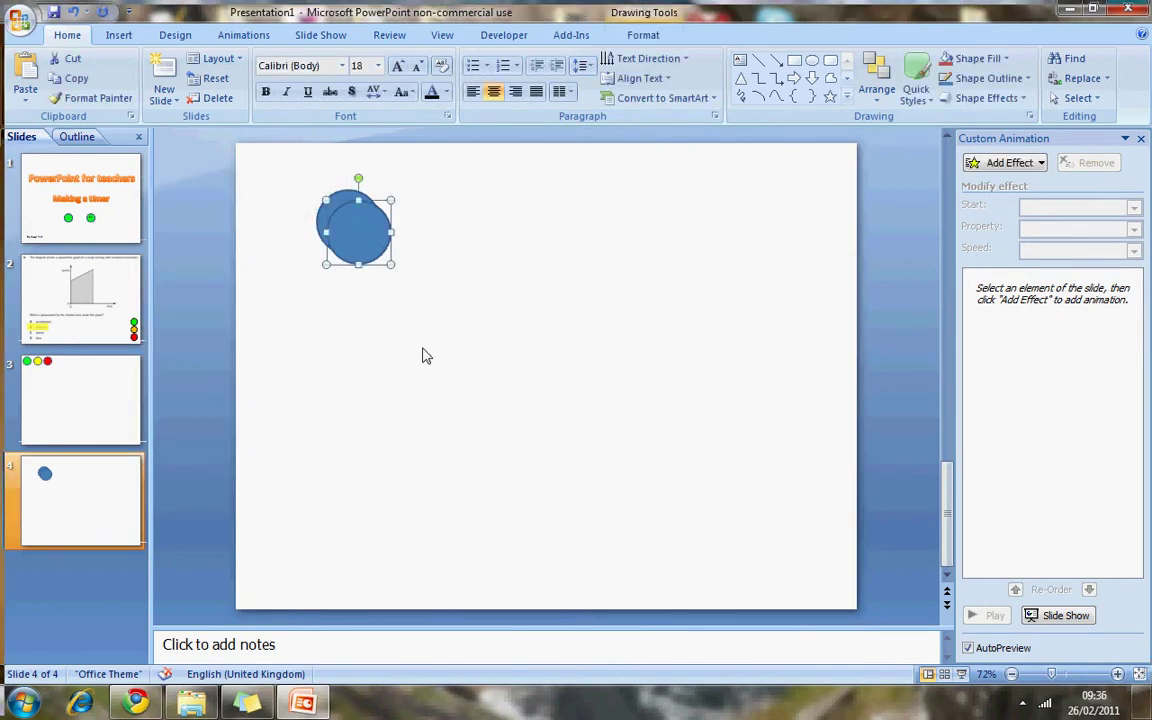
right_click(276, 352)
click(398, 398)
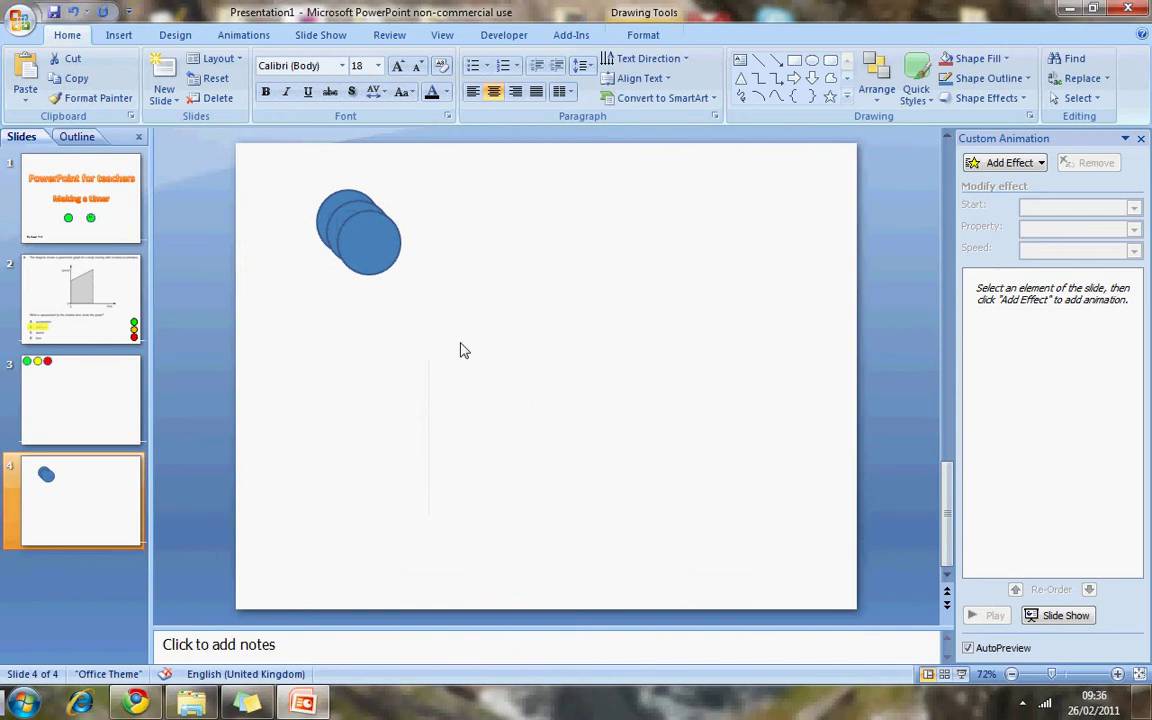
Spread the three circles apart, with the original near the slide's upper-left corner and the two copies near its centre.
drag(370, 243, 560, 268)
drag(337, 226, 532, 308)
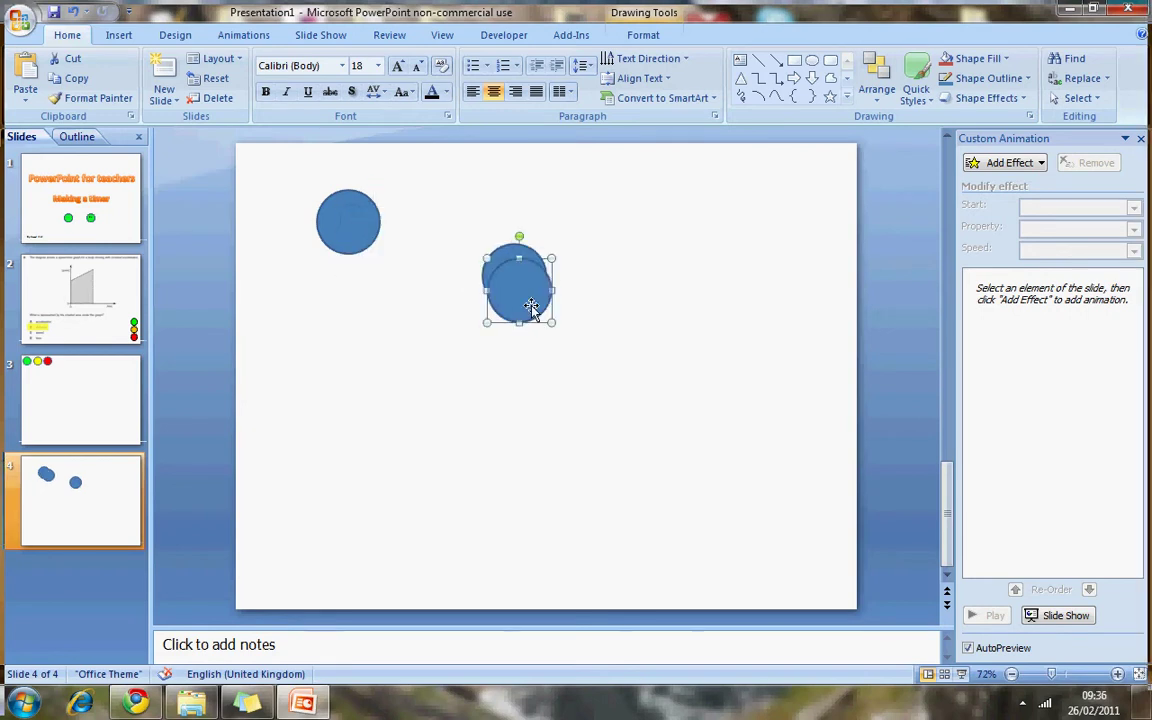
mouse_move(346, 226)
mouse_down()
mouse_move(465, 329)
mouse_move(519, 334)
mouse_move(327, 221)
mouse_up()
mouse_move(507, 323)
mouse_down()
mouse_move(535, 301)
mouse_move(527, 327)
mouse_up()
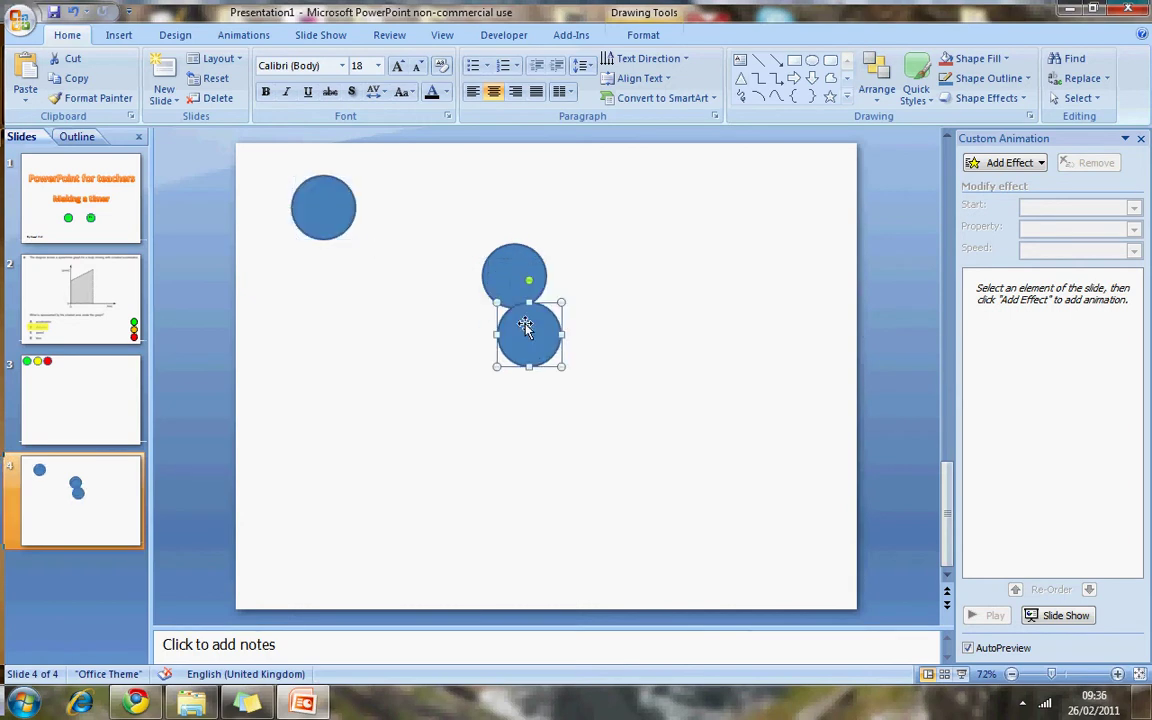
Fill the circle near the slide's upper-left corner with the standard red colour.
right_click(332, 222)
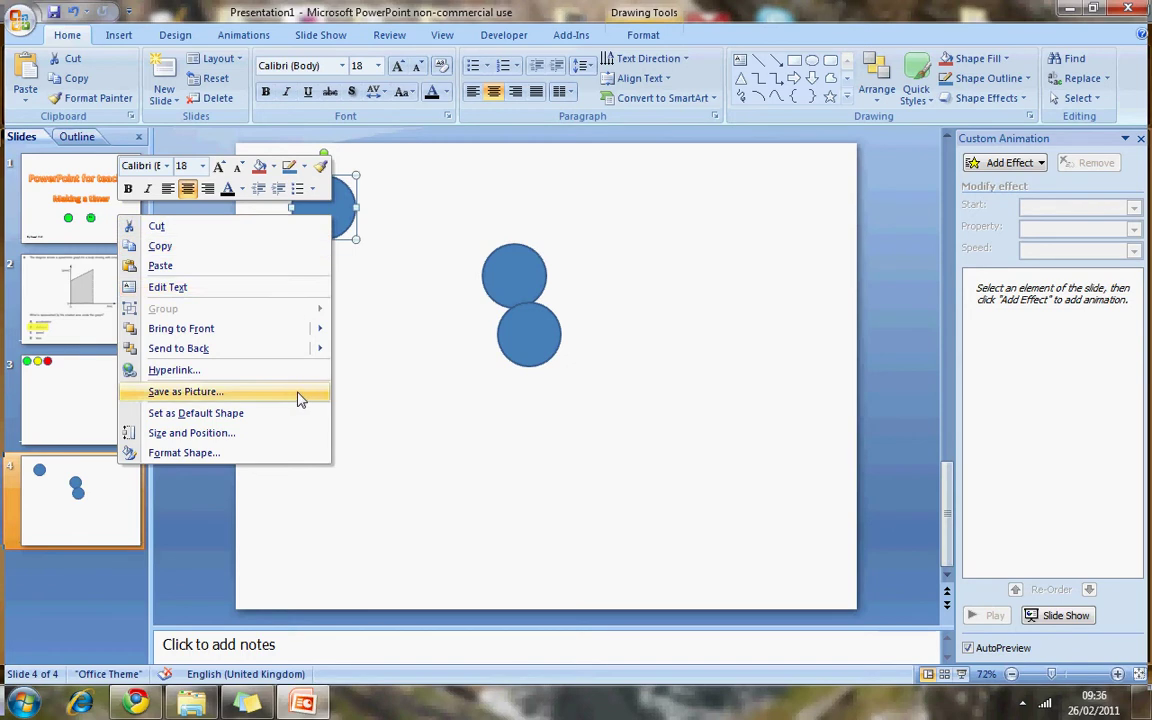
click(282, 455)
click(566, 292)
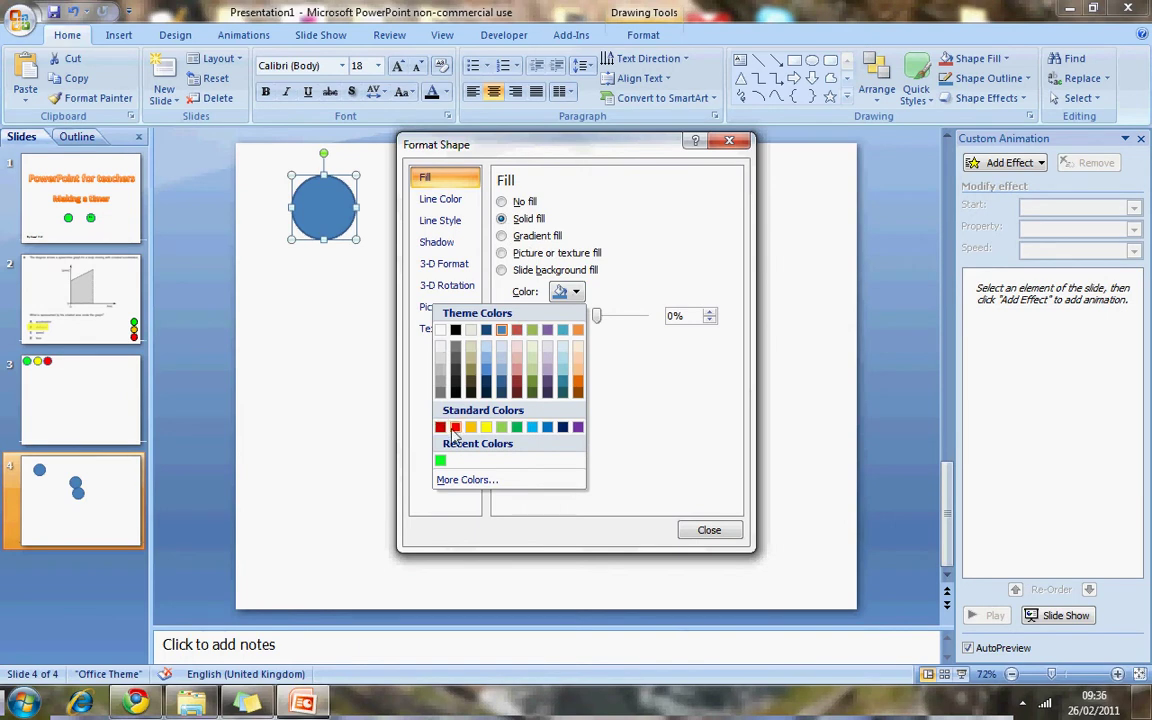
click(455, 427)
click(720, 530)
click(524, 287)
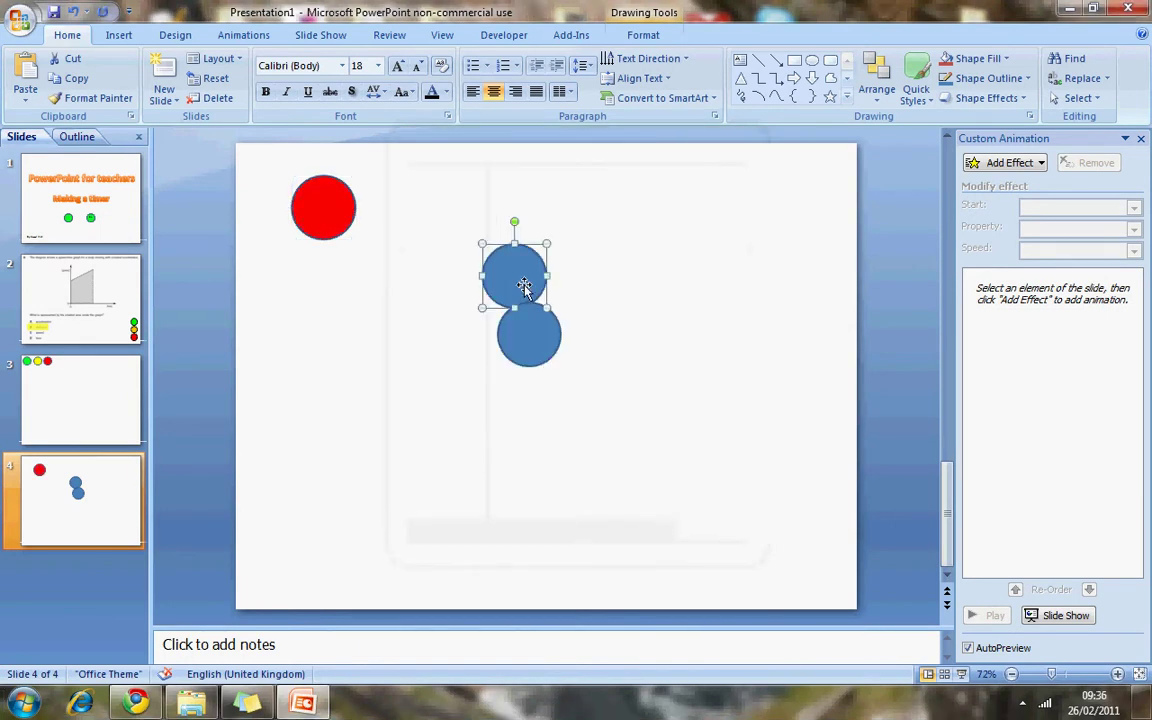
right_click(522, 285)
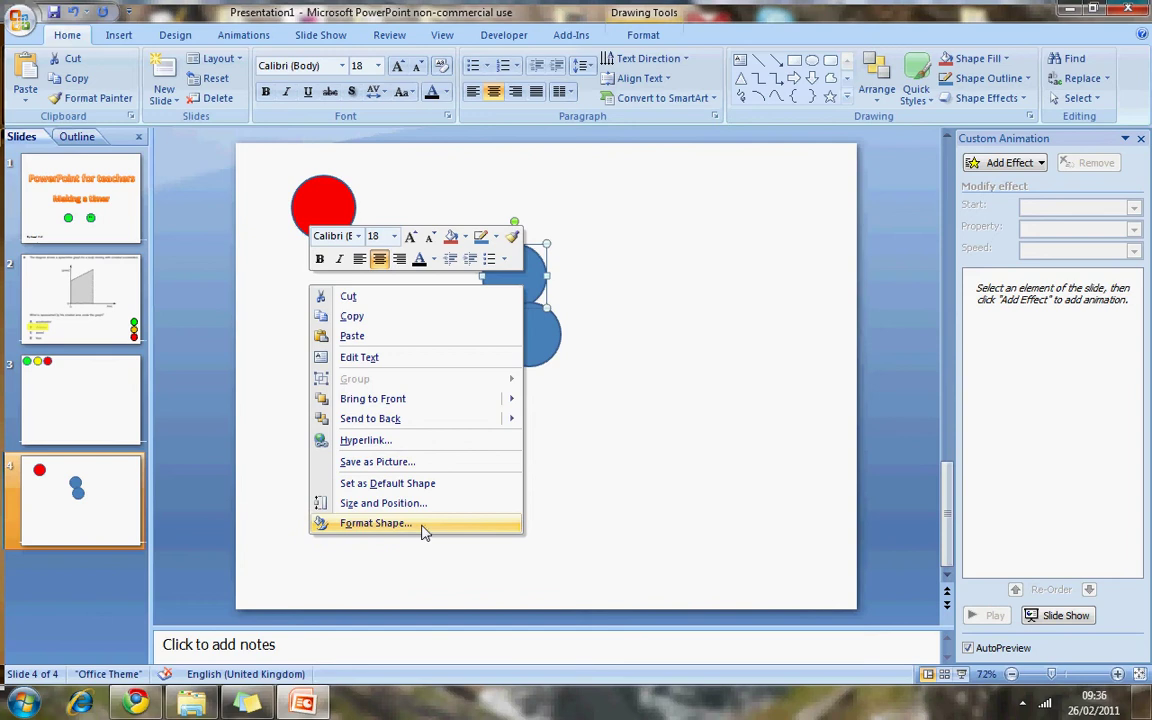
click(376, 523)
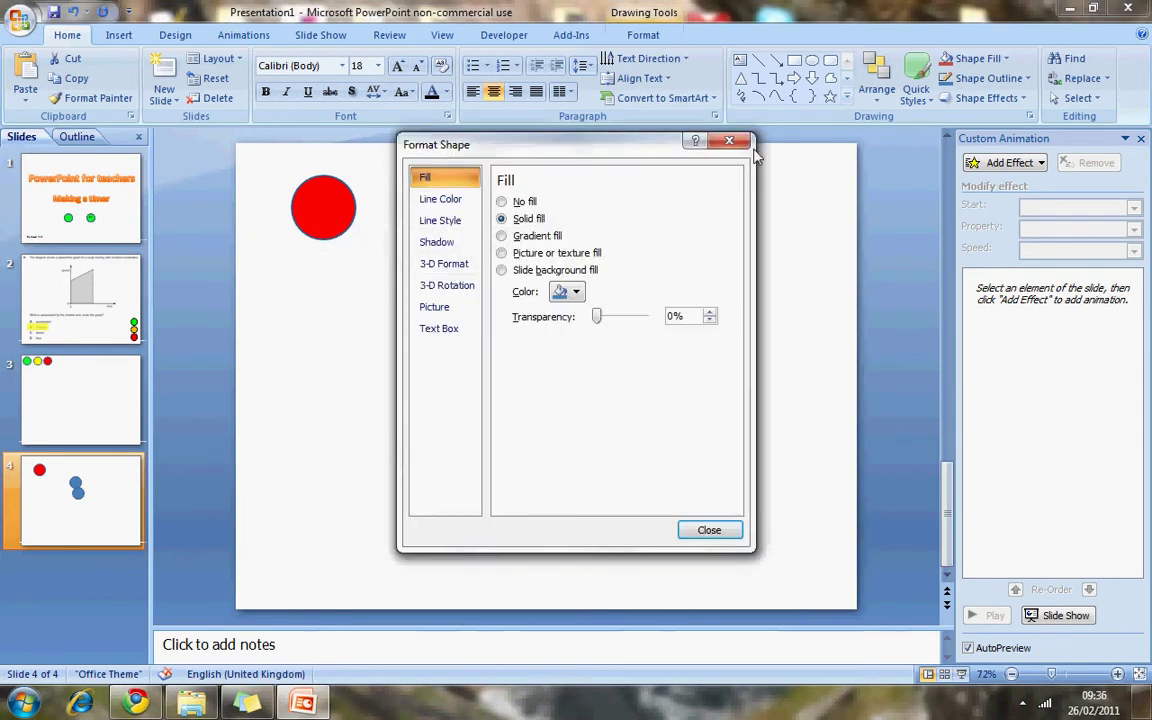
click(729, 141)
Fill the upper of the two central blue circles with the standard yellow colour.
right_click(519, 285)
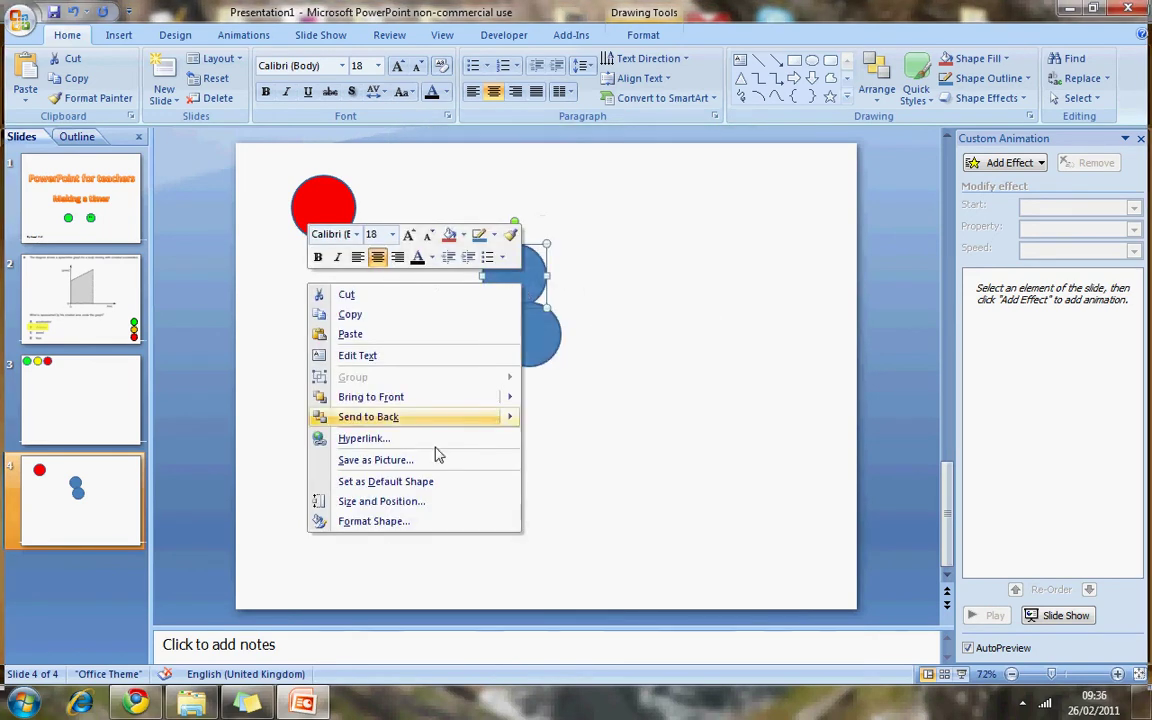
click(474, 528)
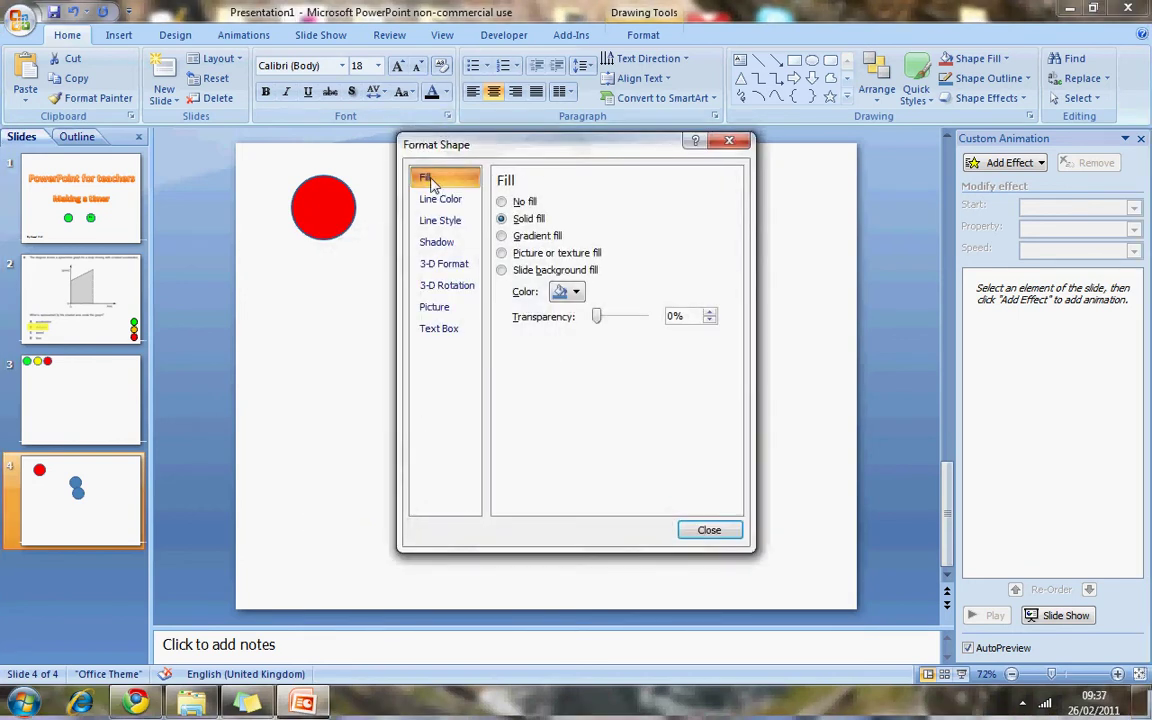
click(568, 291)
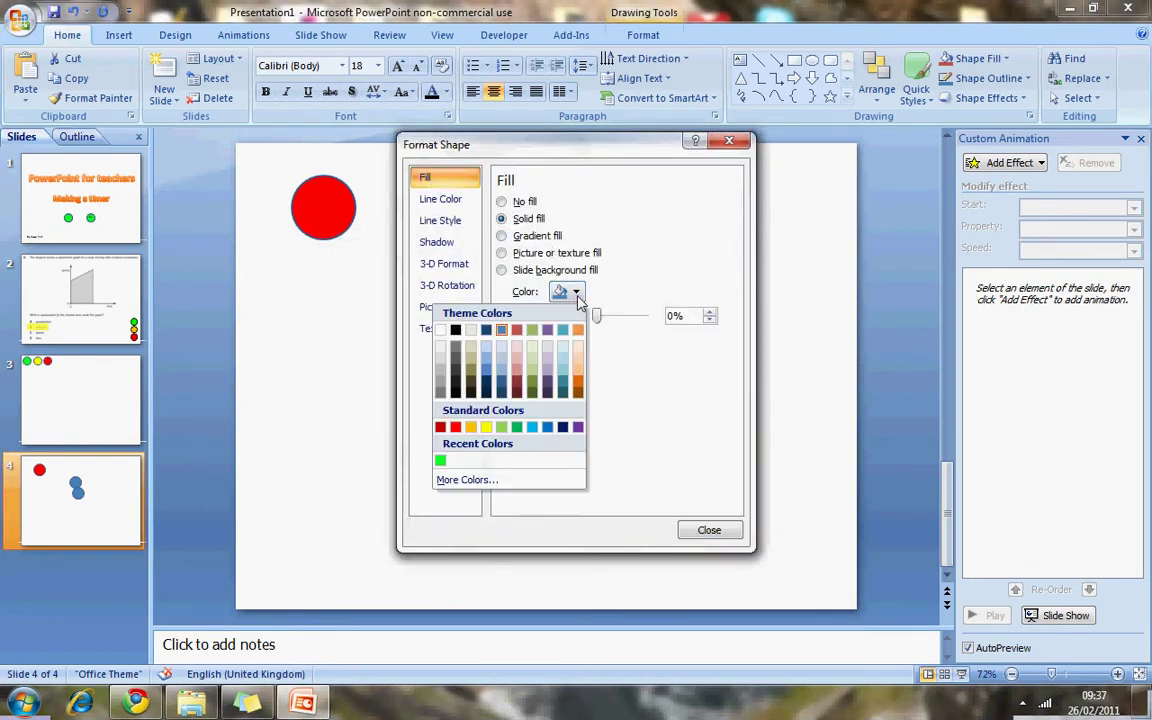
click(486, 427)
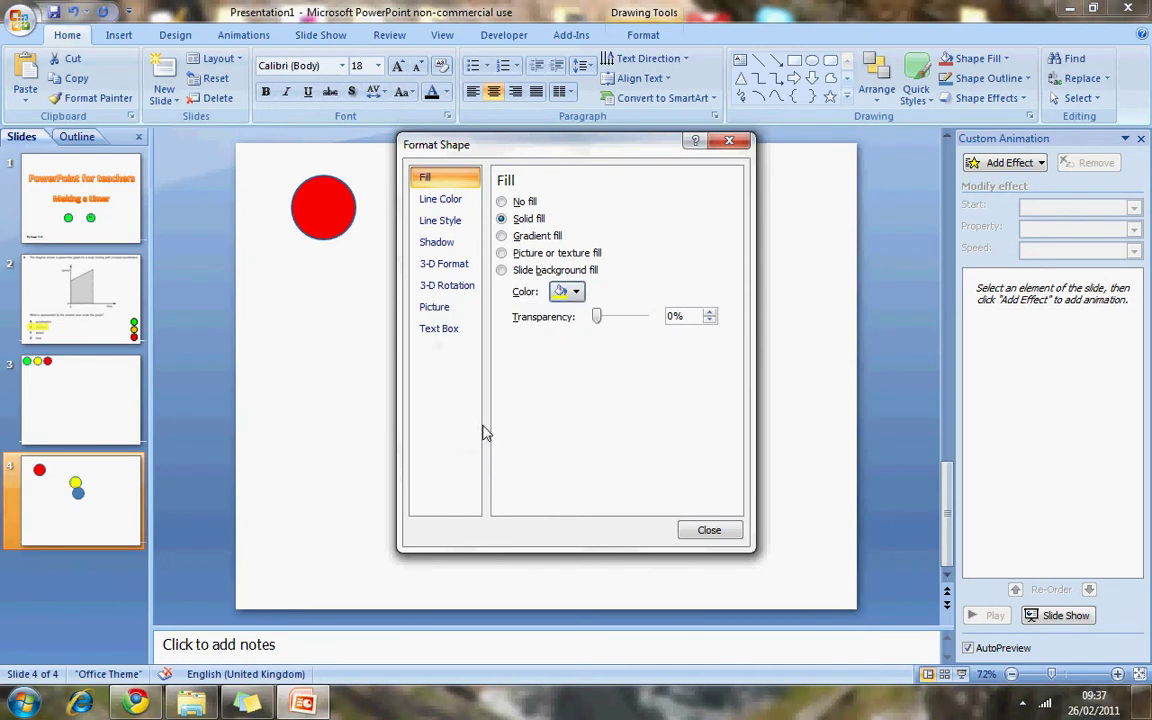
Set the yellow circle's outline colour to the standard purple.
click(450, 199)
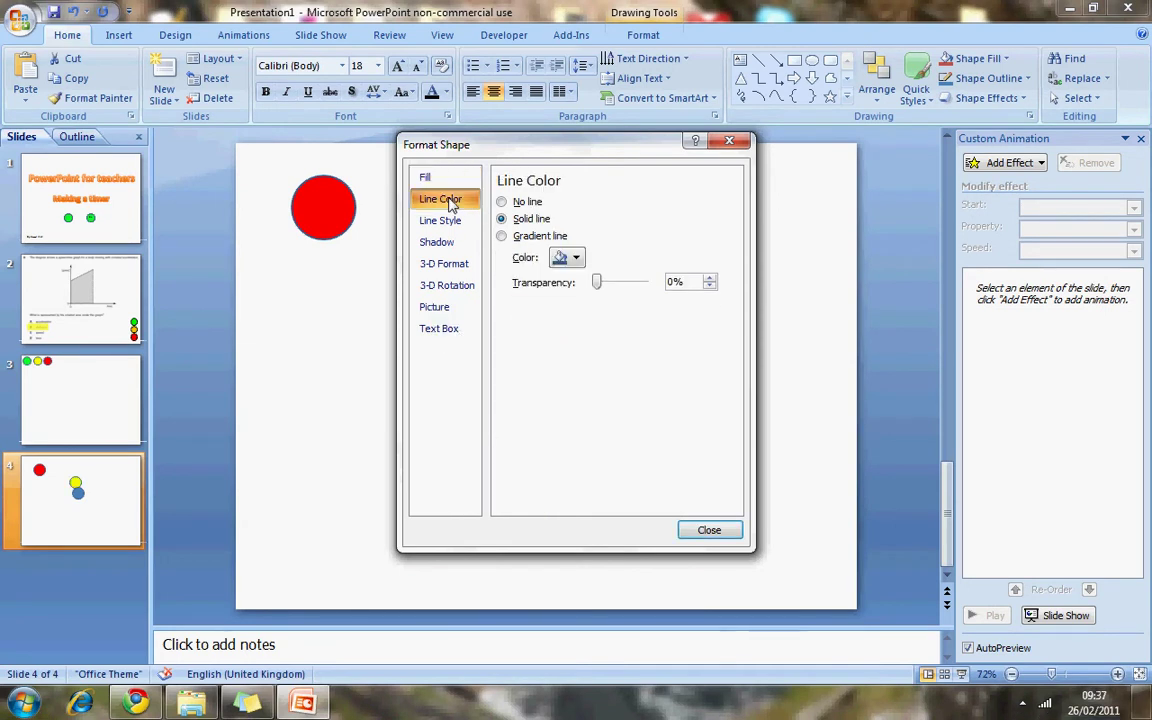
click(572, 260)
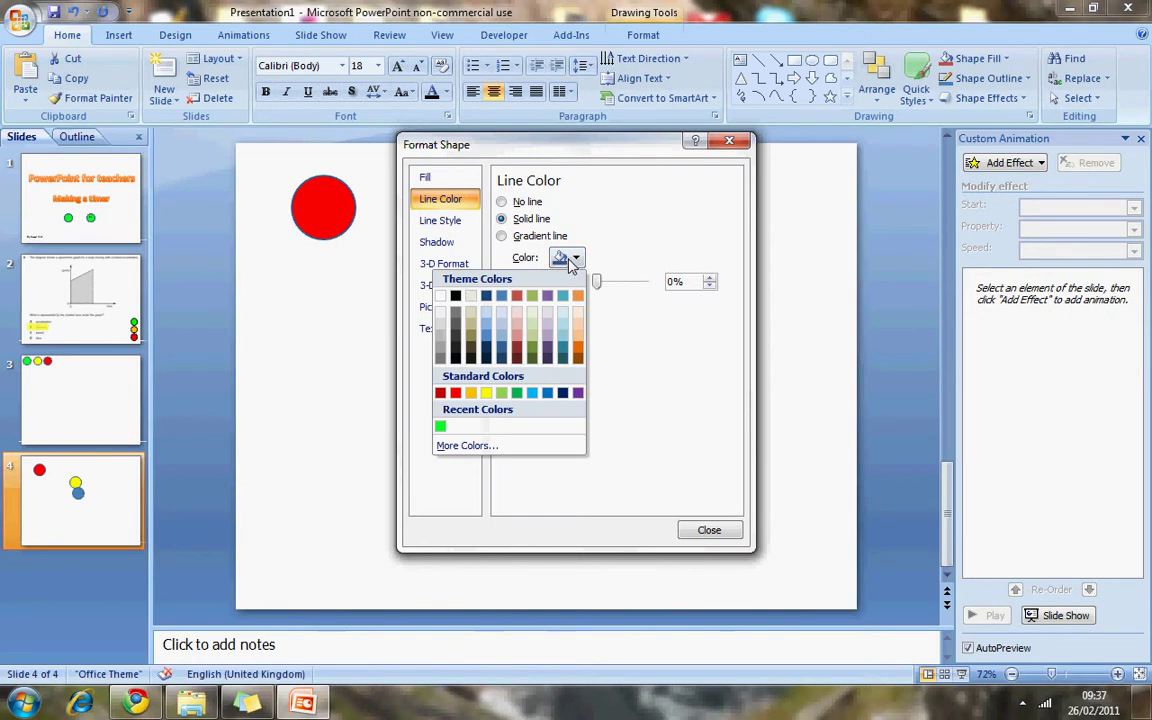
click(578, 392)
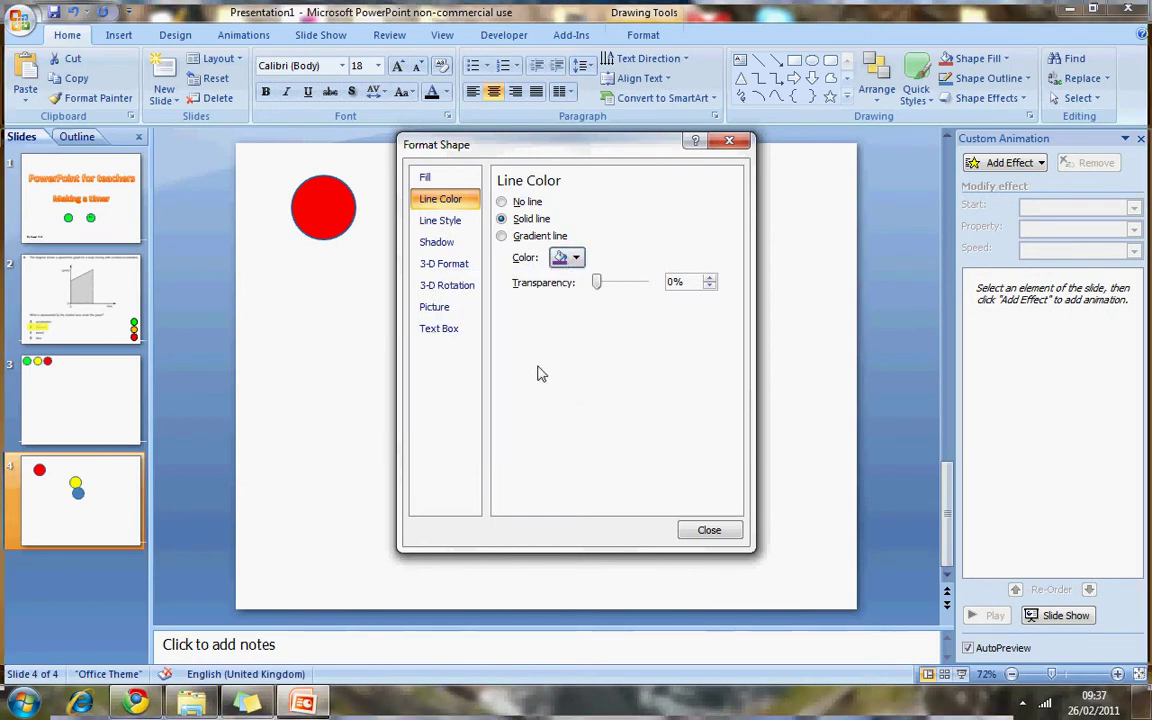
Thicken the yellow circle's outline to about 4 pt and finish formatting it.
click(460, 220)
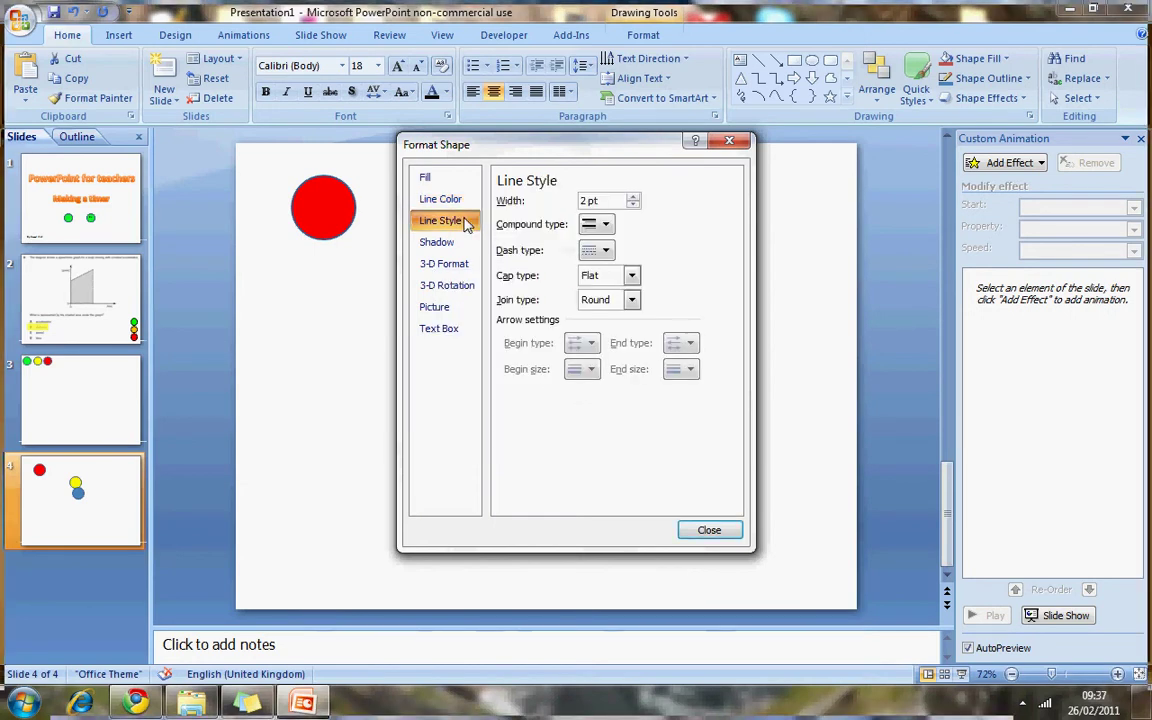
click(634, 197)
click(634, 197)
click(634, 197)
click(636, 198)
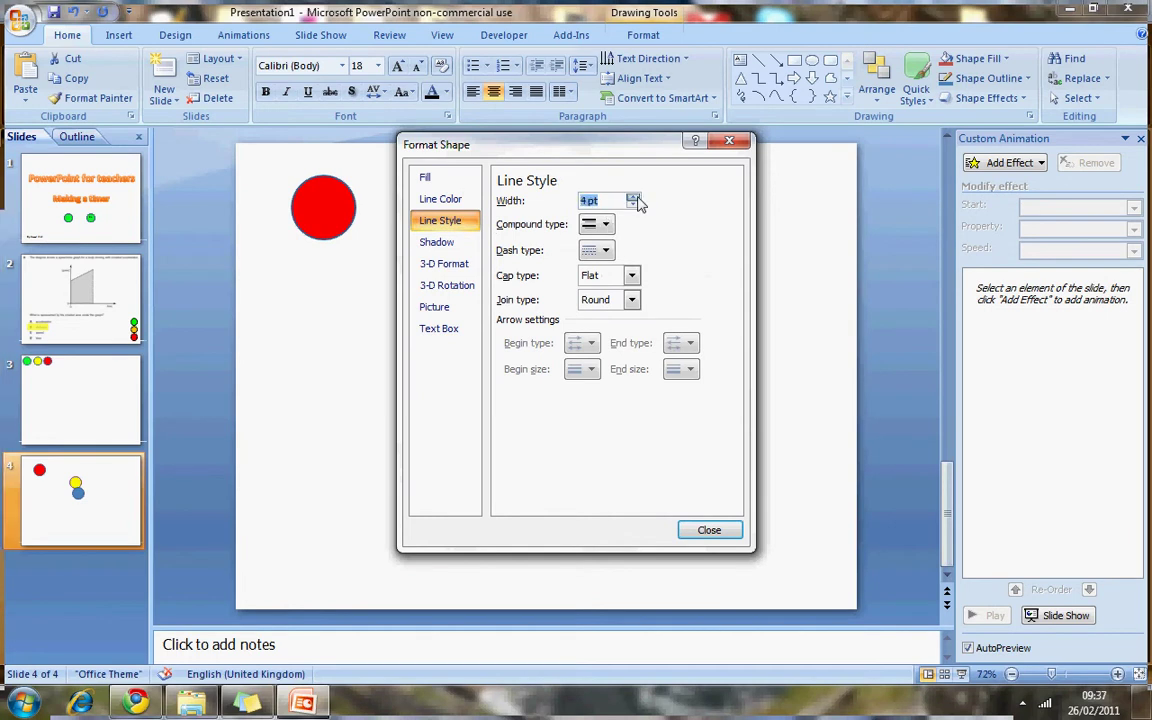
click(636, 198)
click(708, 532)
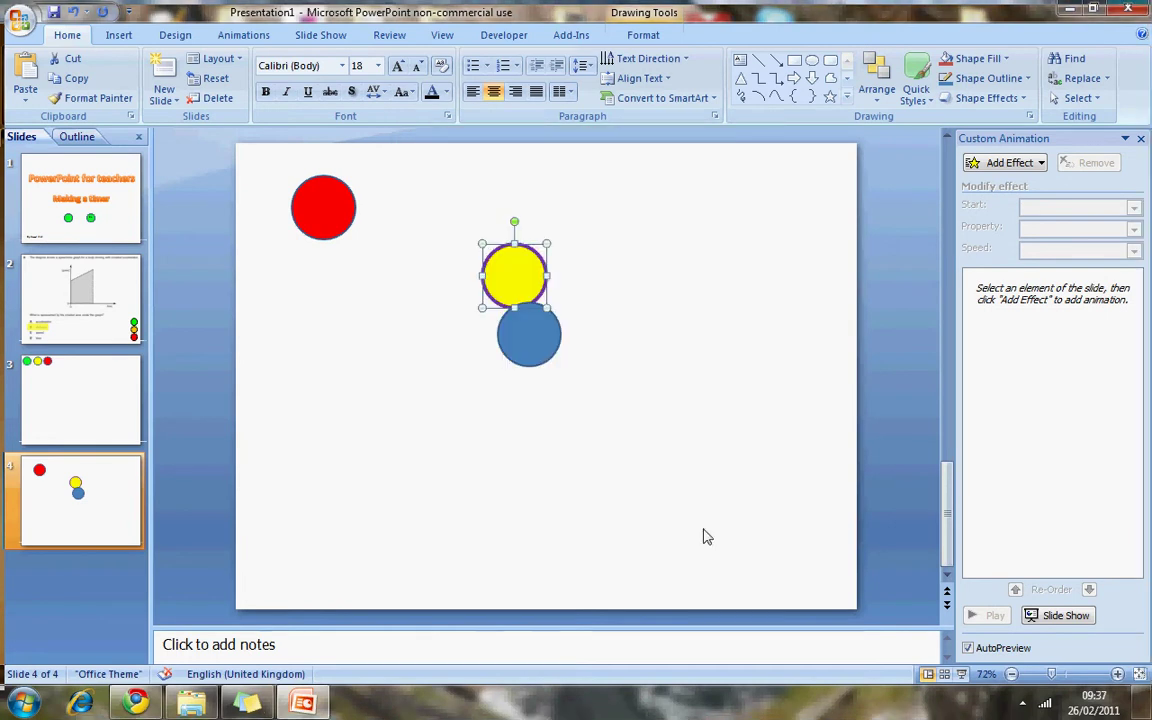
click(705, 535)
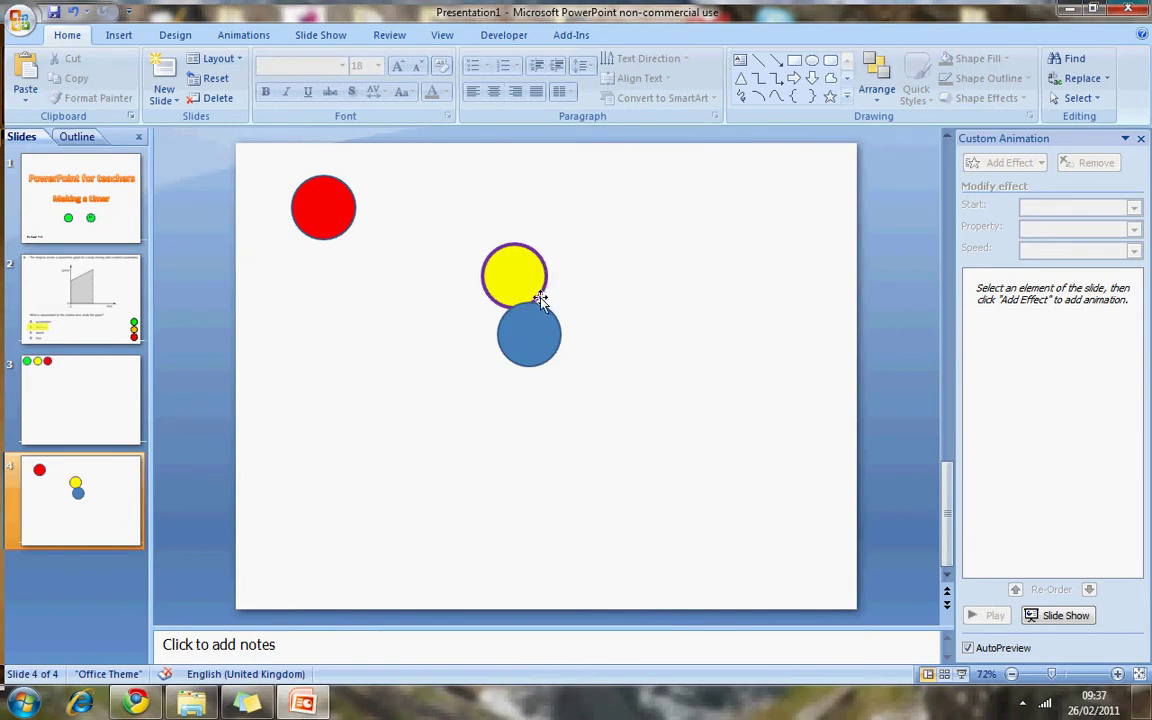
Fill the remaining blue circle with a custom bright green, RGB 38, 246, 22.
click(527, 330)
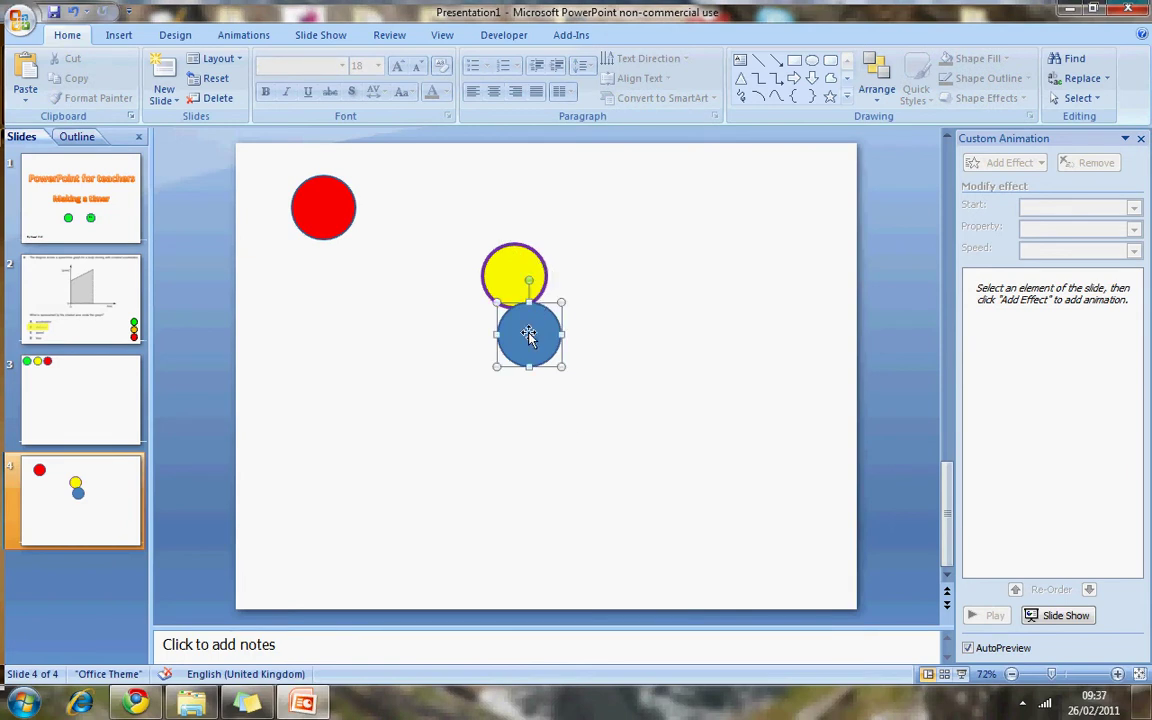
right_click(527, 330)
click(420, 578)
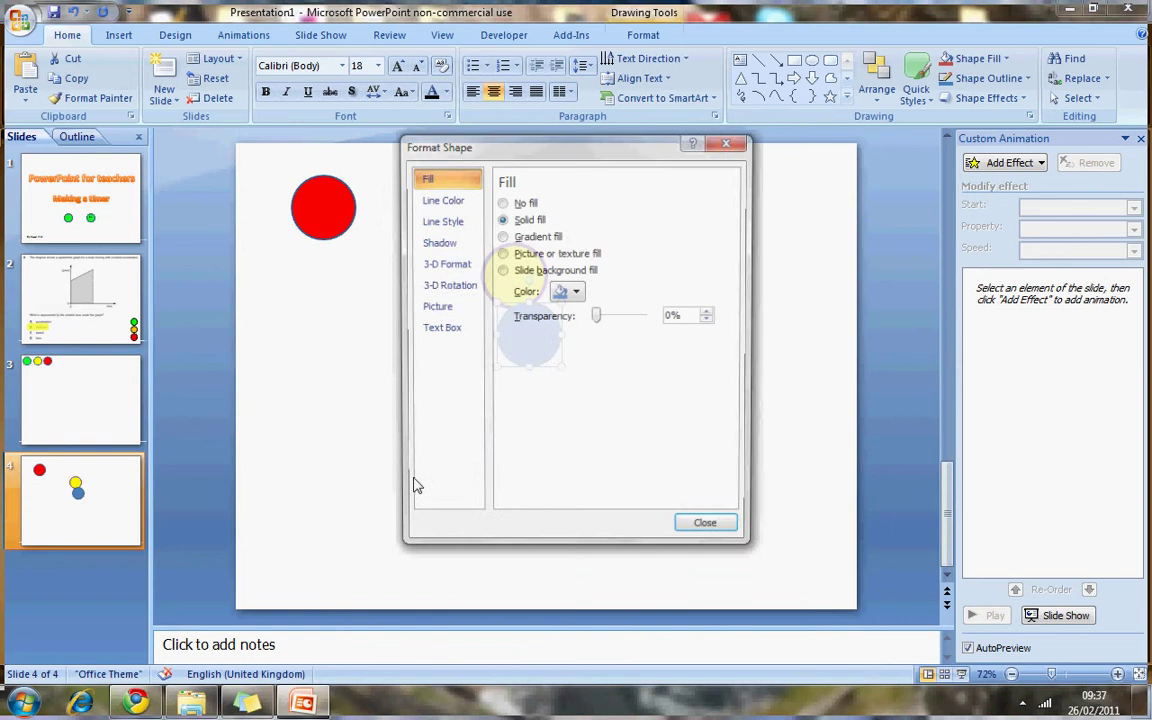
click(565, 293)
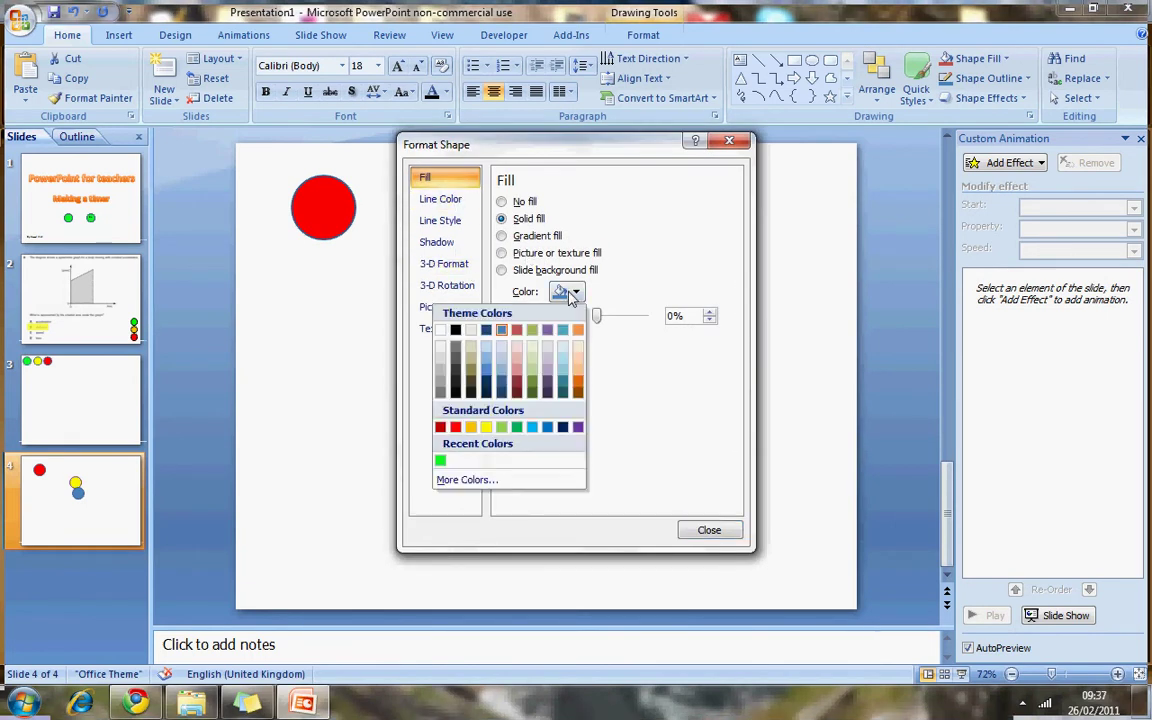
click(470, 480)
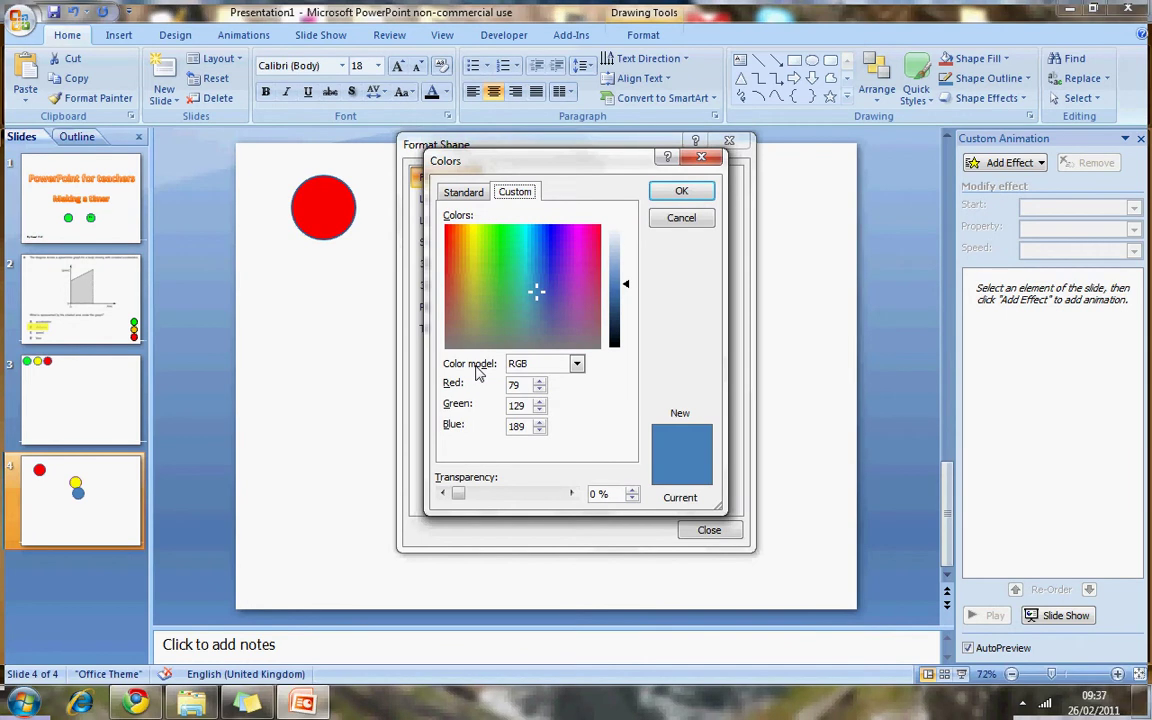
click(701, 157)
click(575, 292)
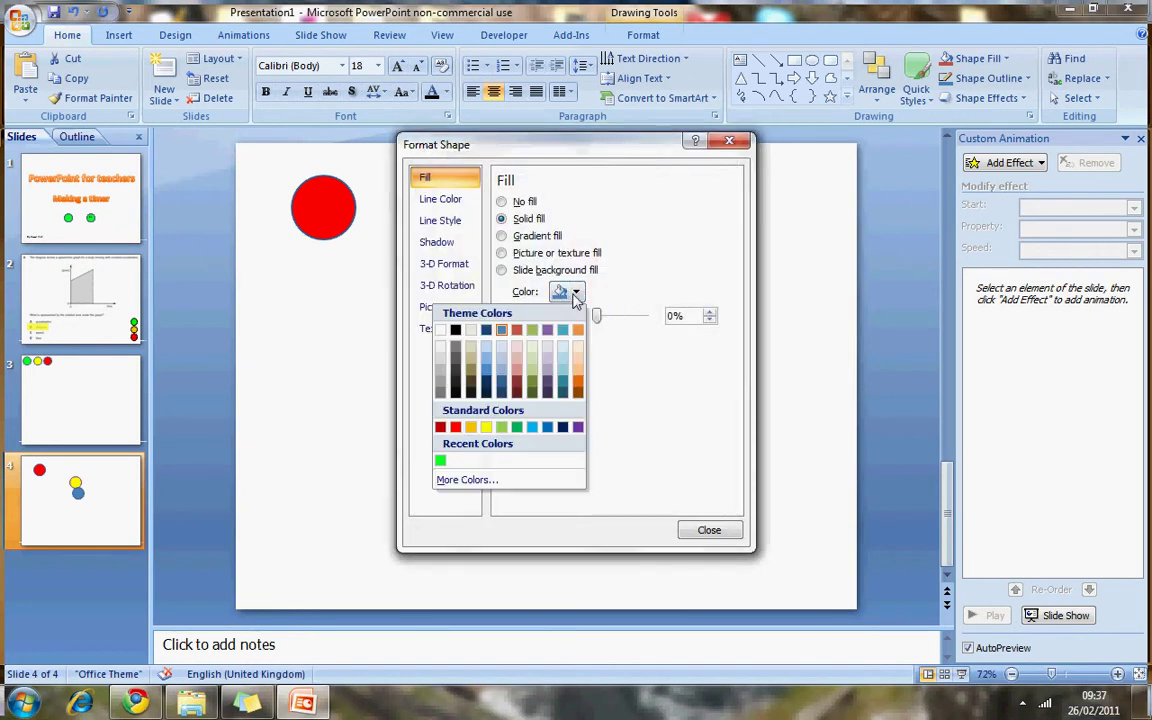
click(470, 480)
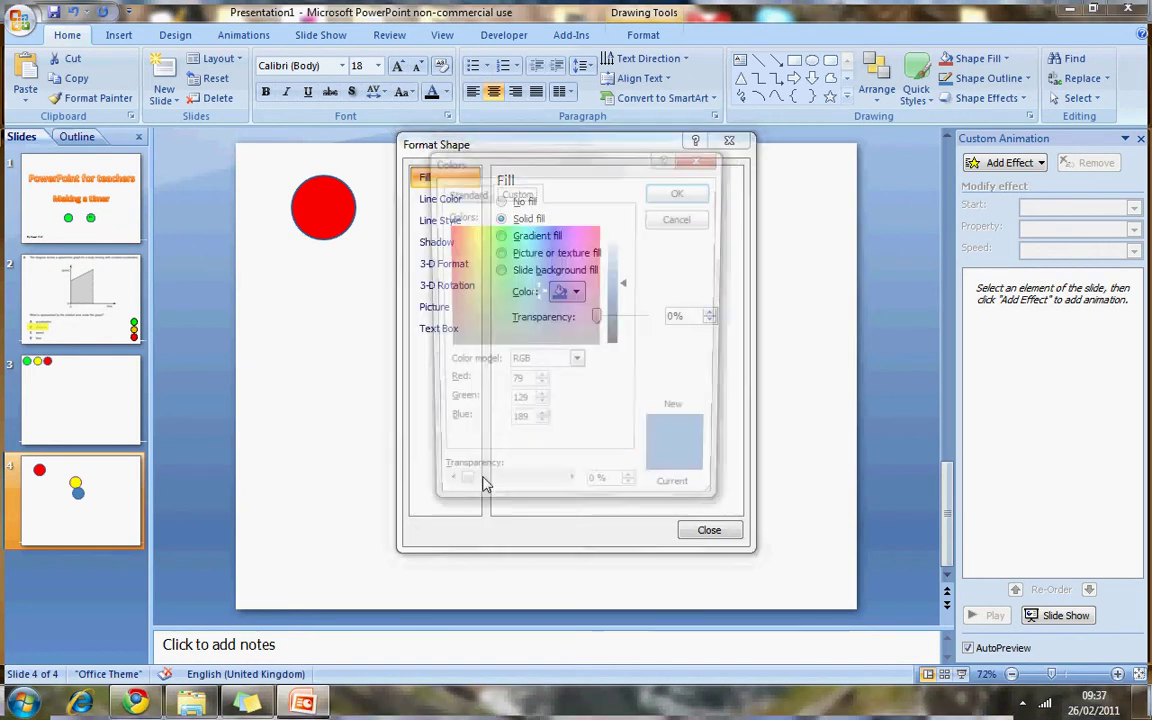
click(495, 234)
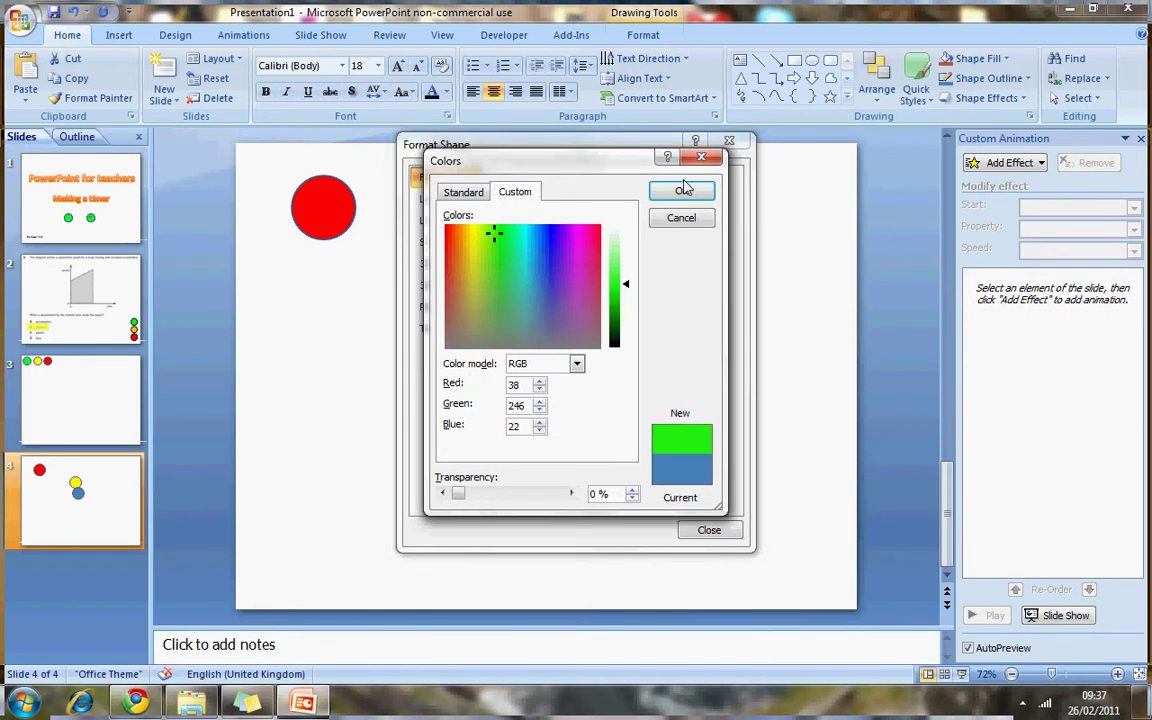
click(681, 190)
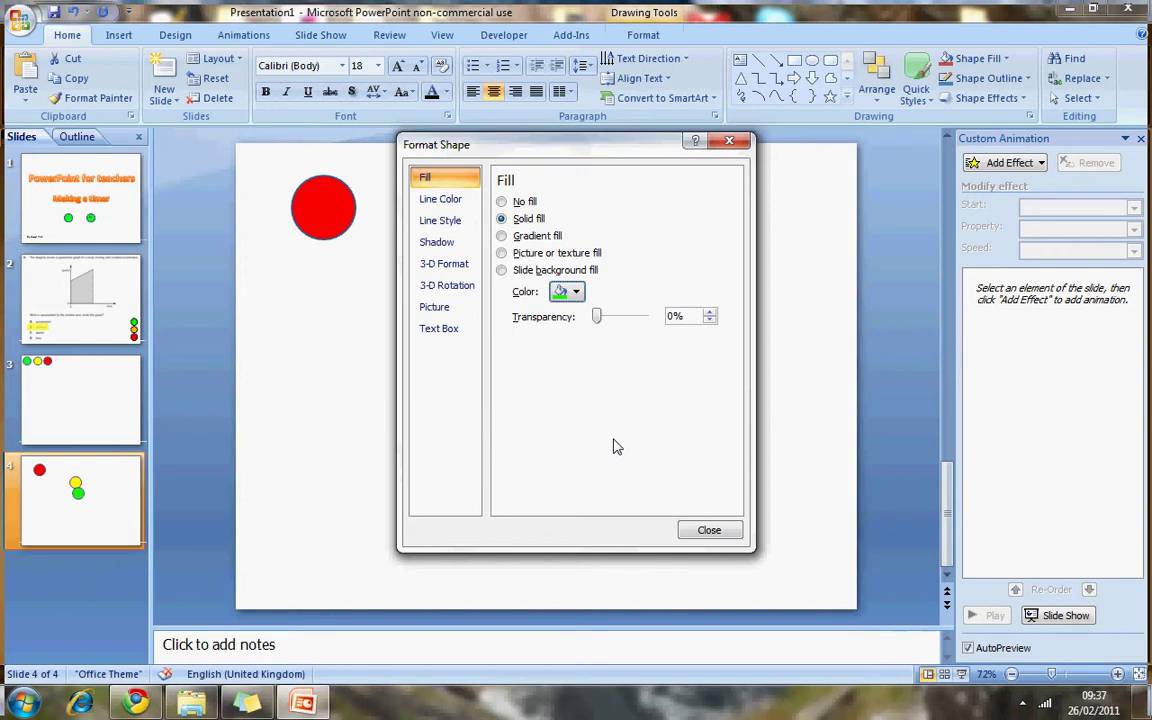
Finish formatting the green circle and move the red, yellow and green circles into an overlapping horizontal row.
click(710, 531)
click(722, 535)
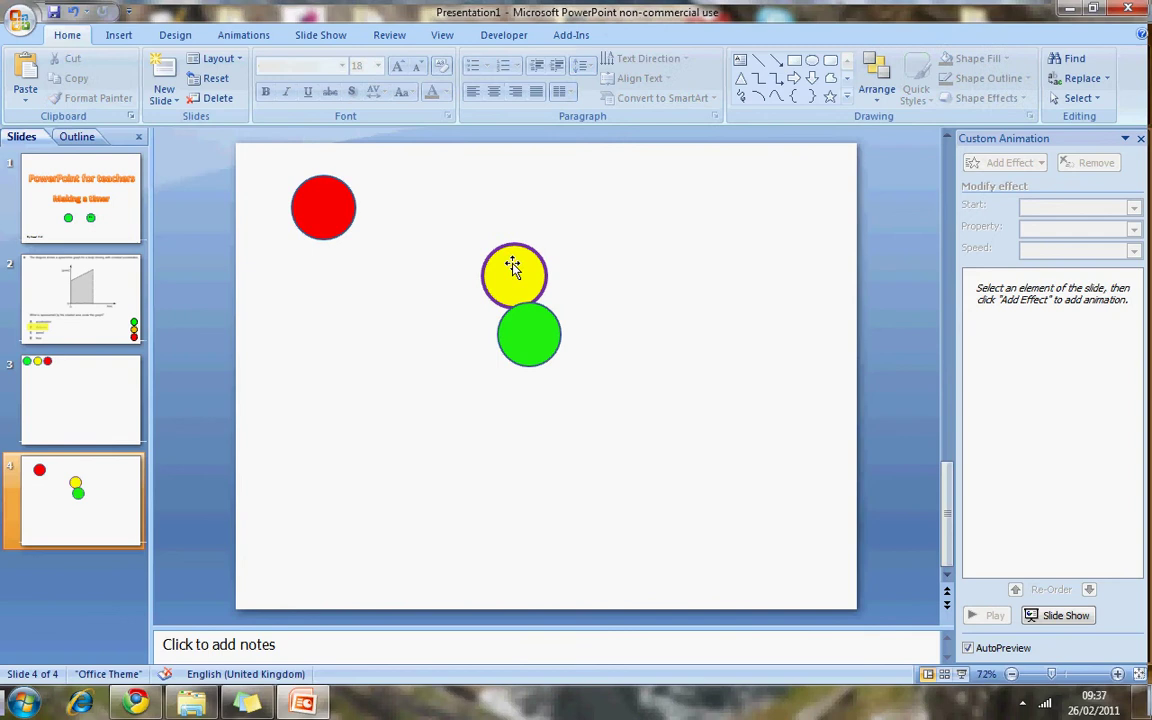
drag(318, 195, 390, 262)
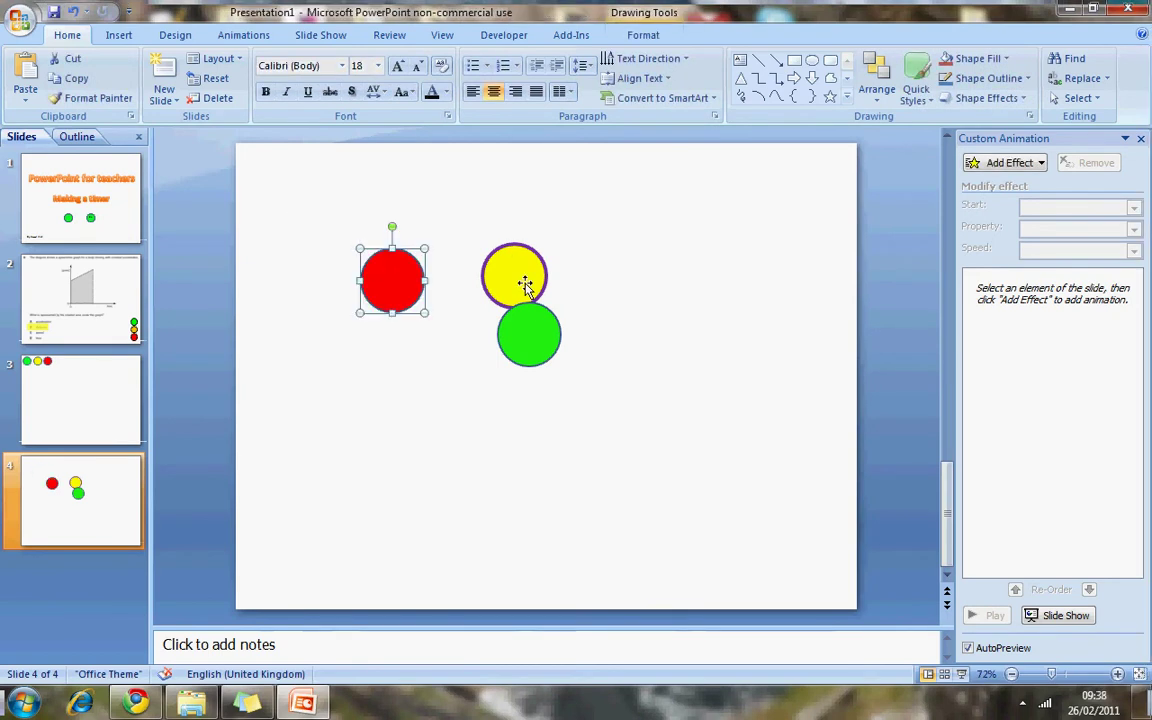
drag(528, 283, 428, 293)
drag(534, 339, 451, 291)
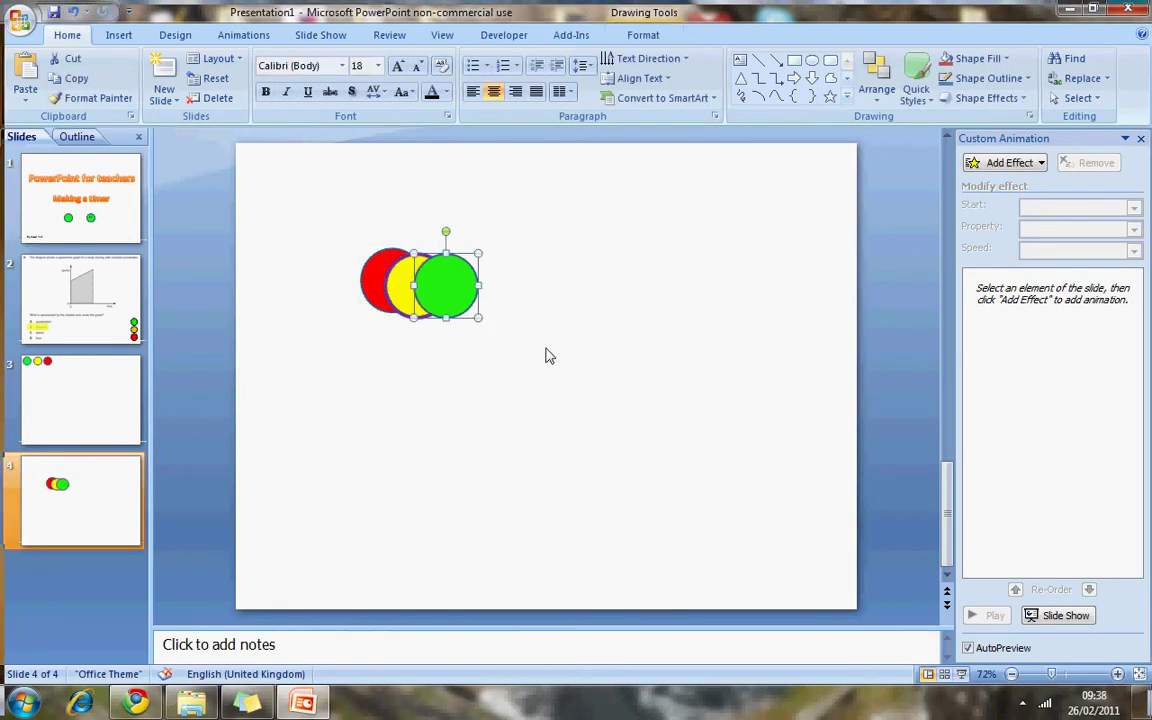
Bring the red circle to the front of the overlapping circles.
click(392, 284)
click(362, 278)
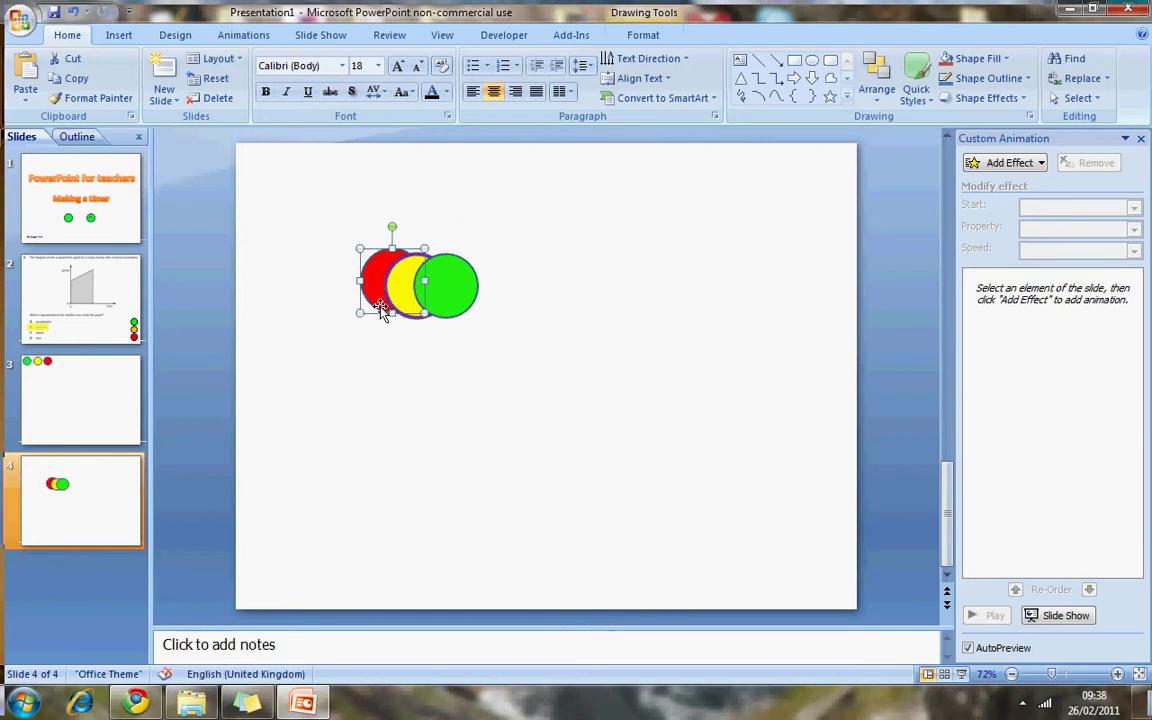
right_click(371, 289)
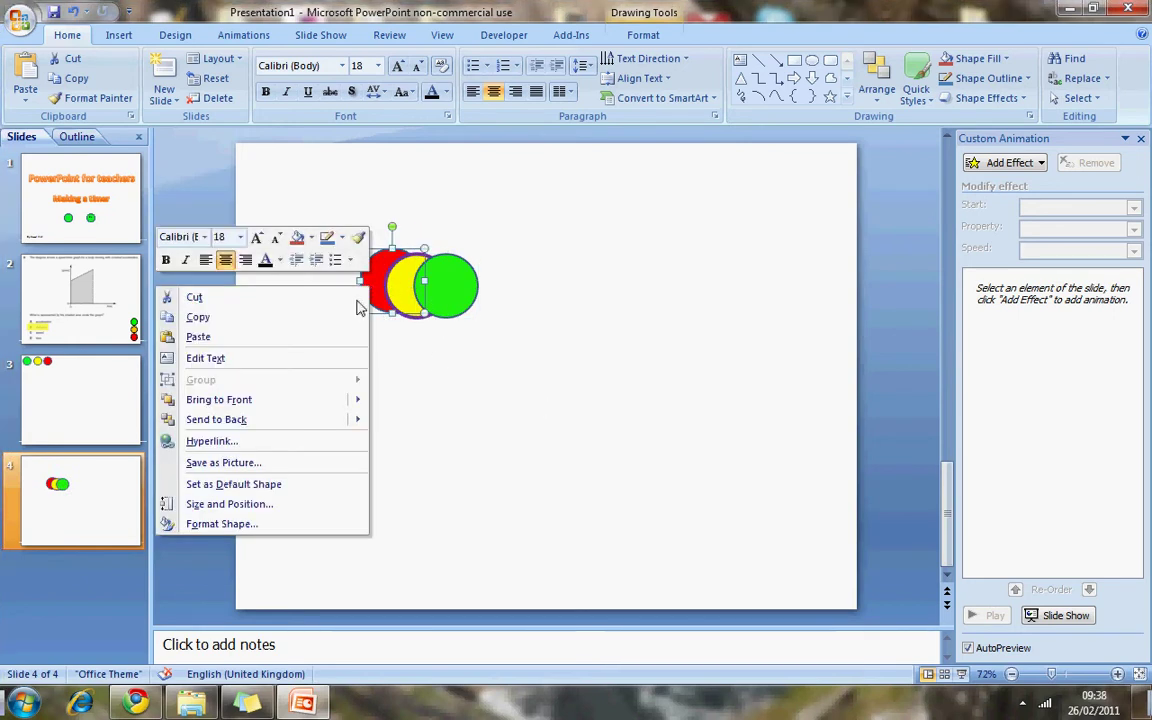
mouse_move(305, 402)
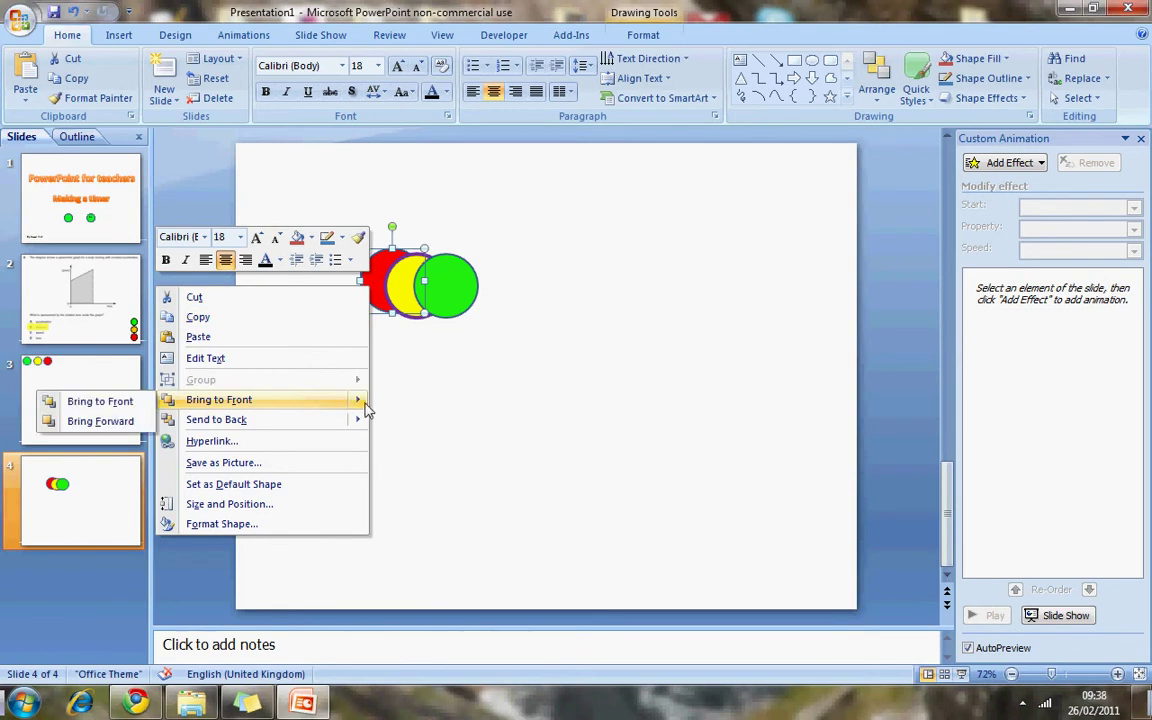
click(257, 404)
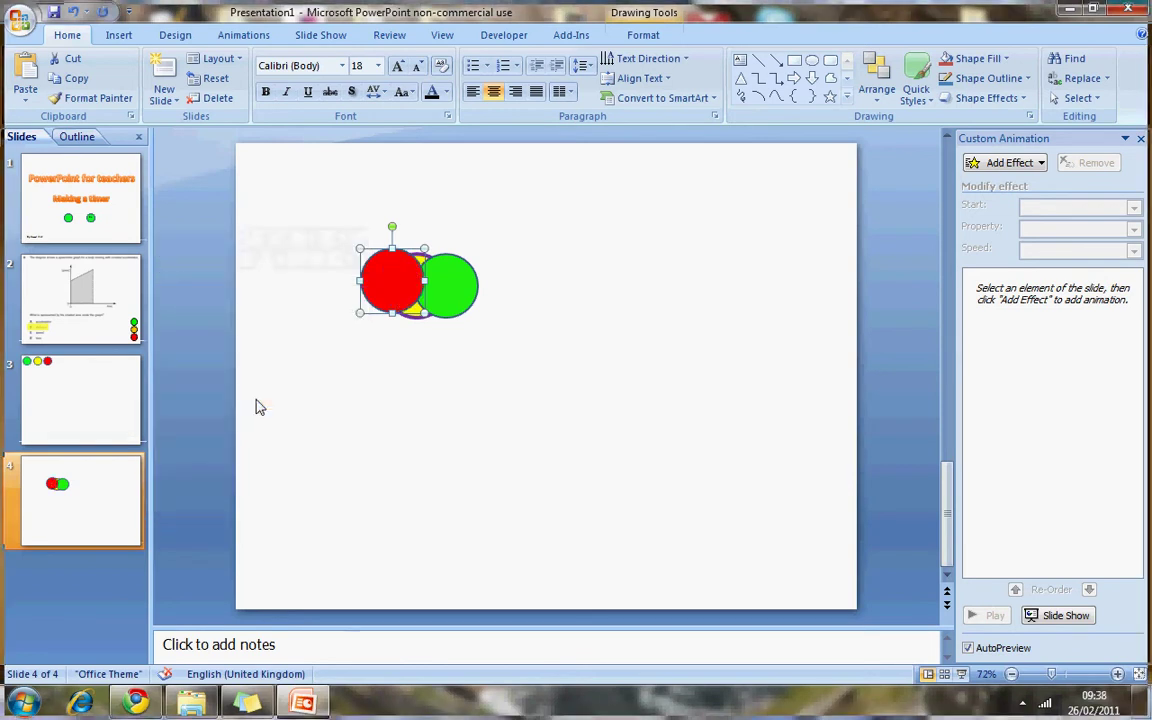
Shift the red circle slightly downward and send it to the back, behind the yellow and green circles.
mouse_move(397, 282)
mouse_down()
mouse_move(465, 297)
mouse_move(410, 292)
mouse_move(399, 303)
mouse_up()
right_click(399, 303)
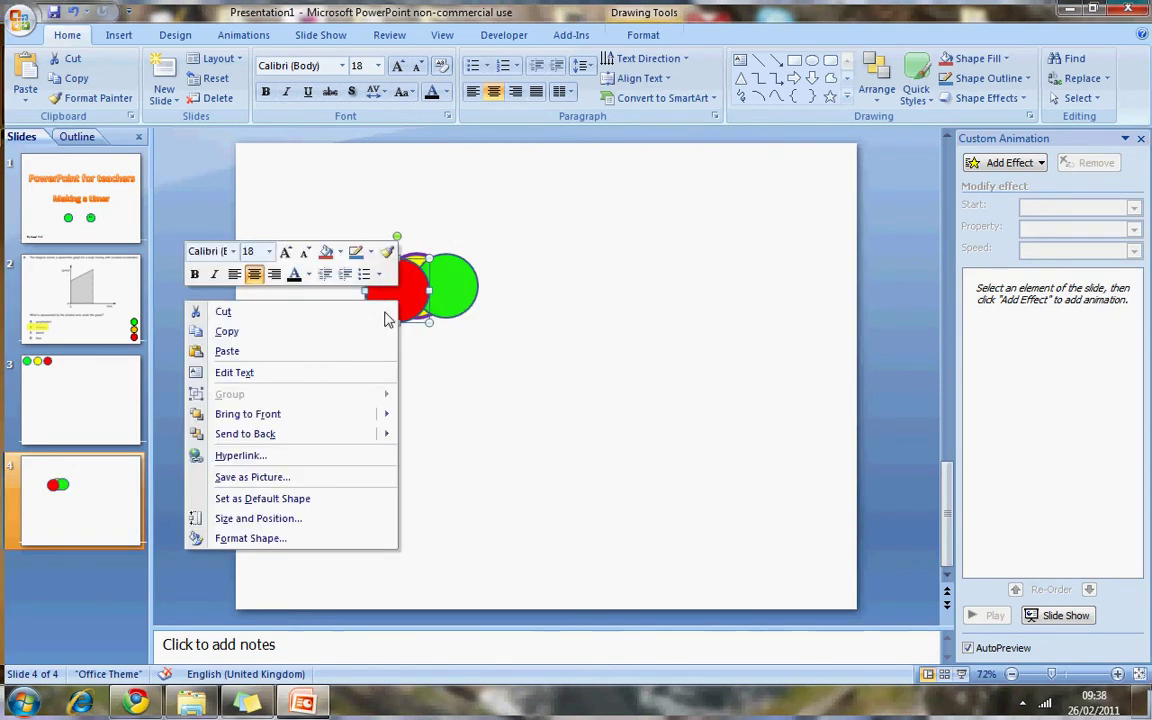
click(352, 433)
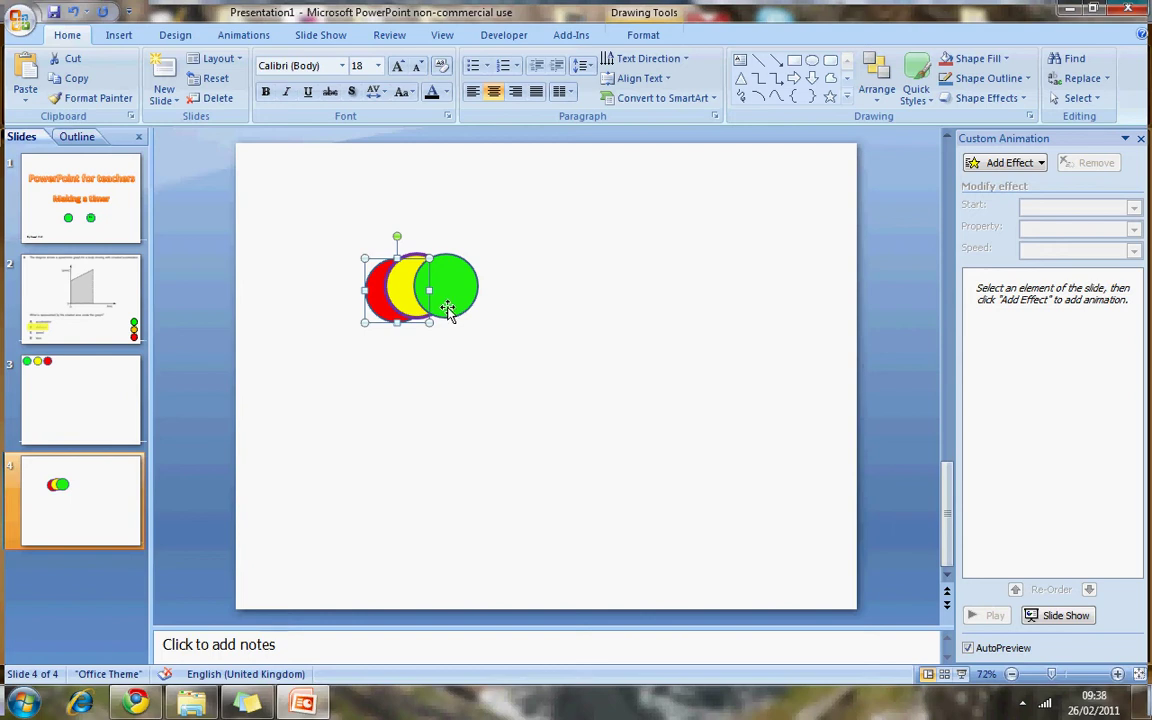
click(697, 386)
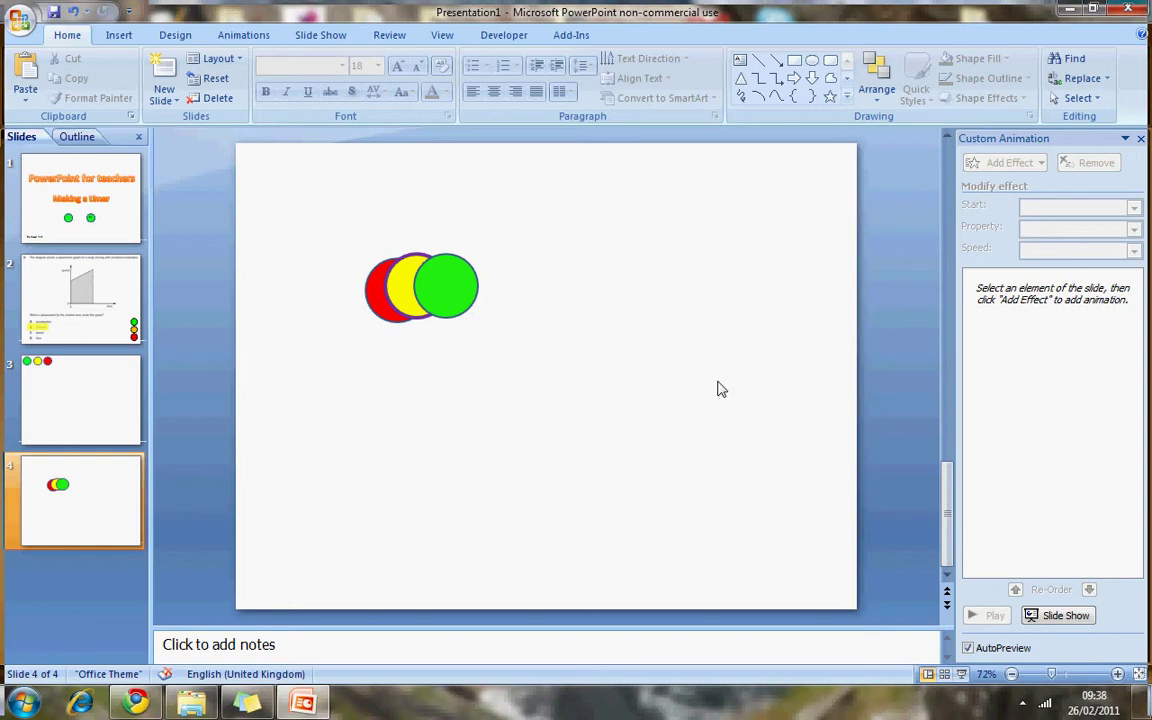
Add a Wheel exit animation to the green circle.
click(472, 291)
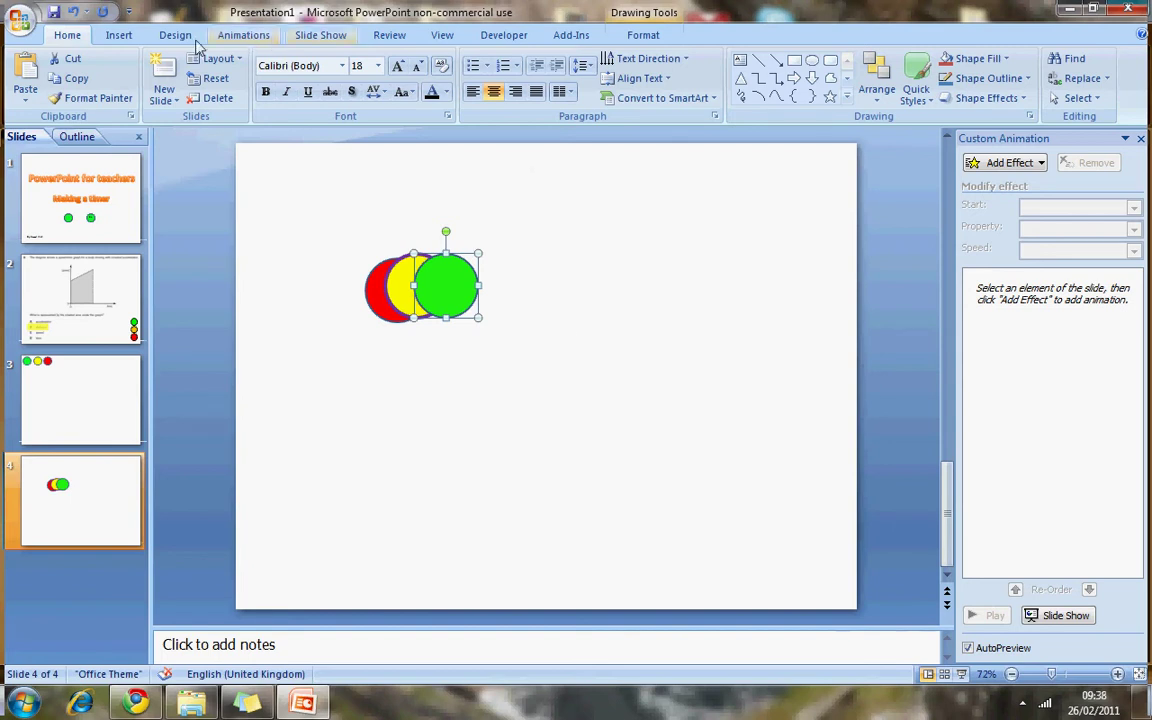
click(257, 43)
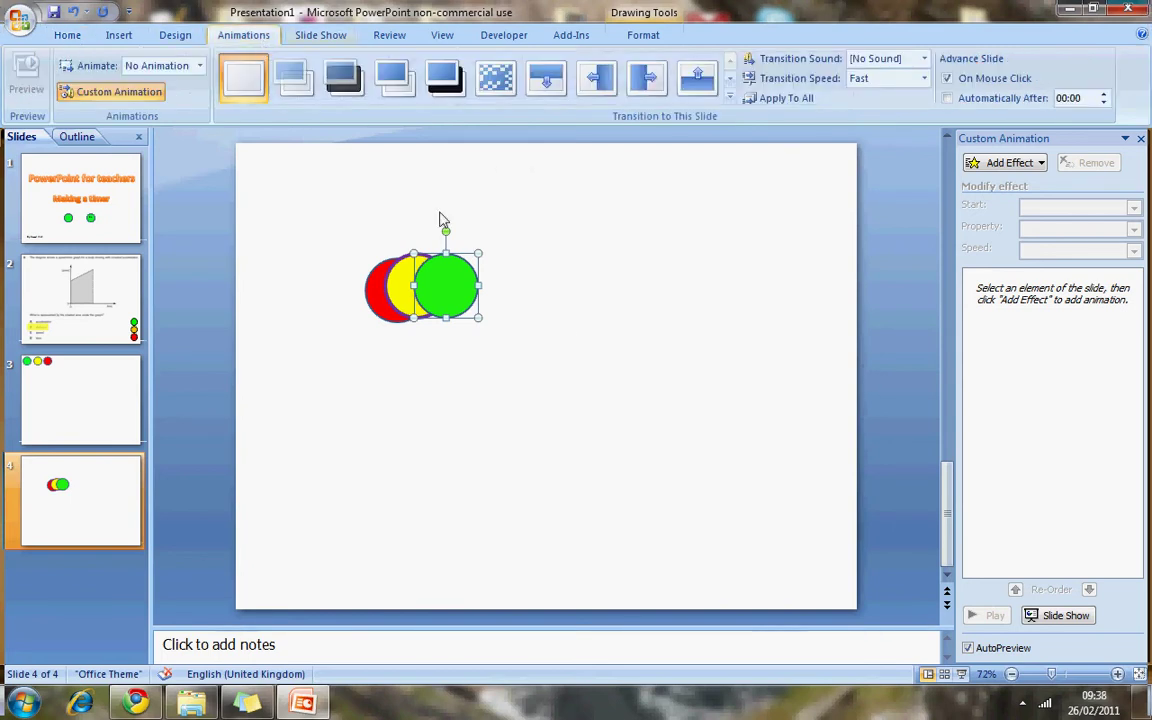
click(140, 92)
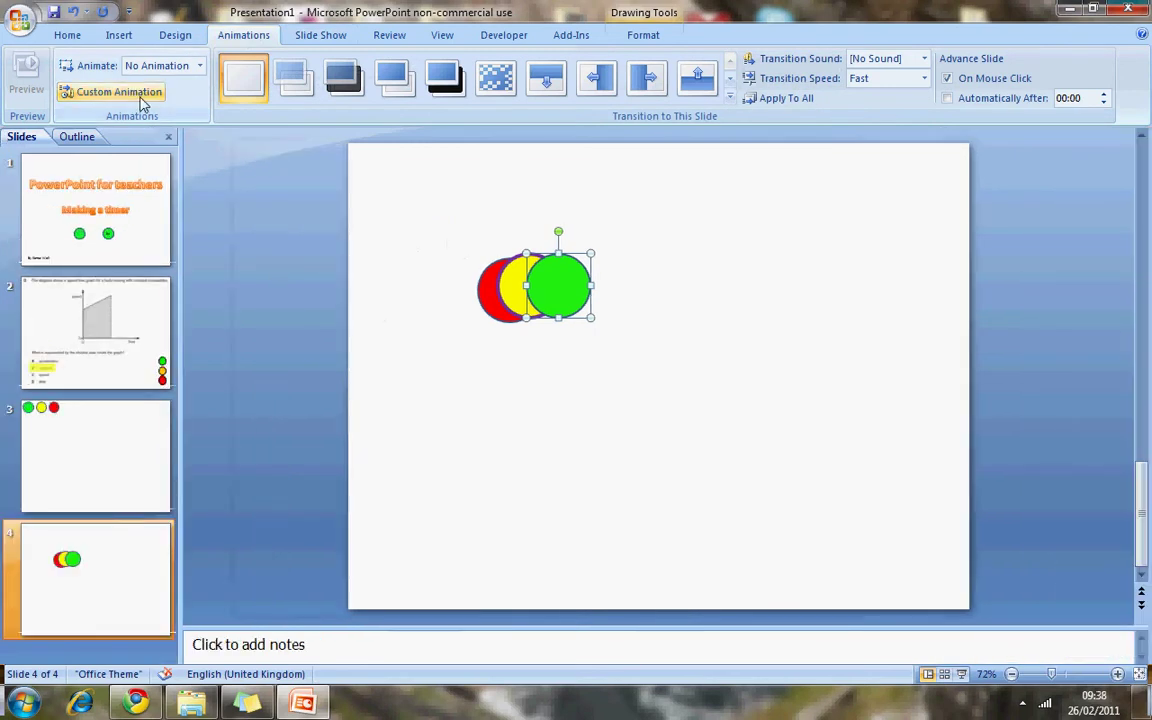
click(140, 92)
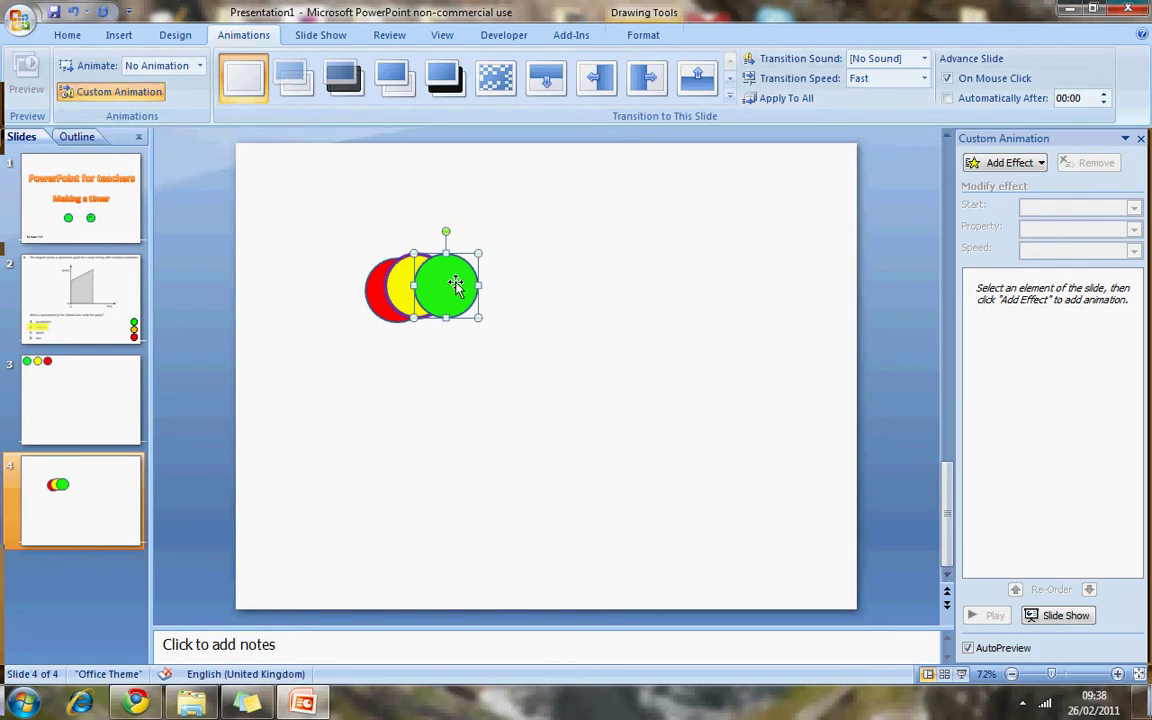
click(1037, 165)
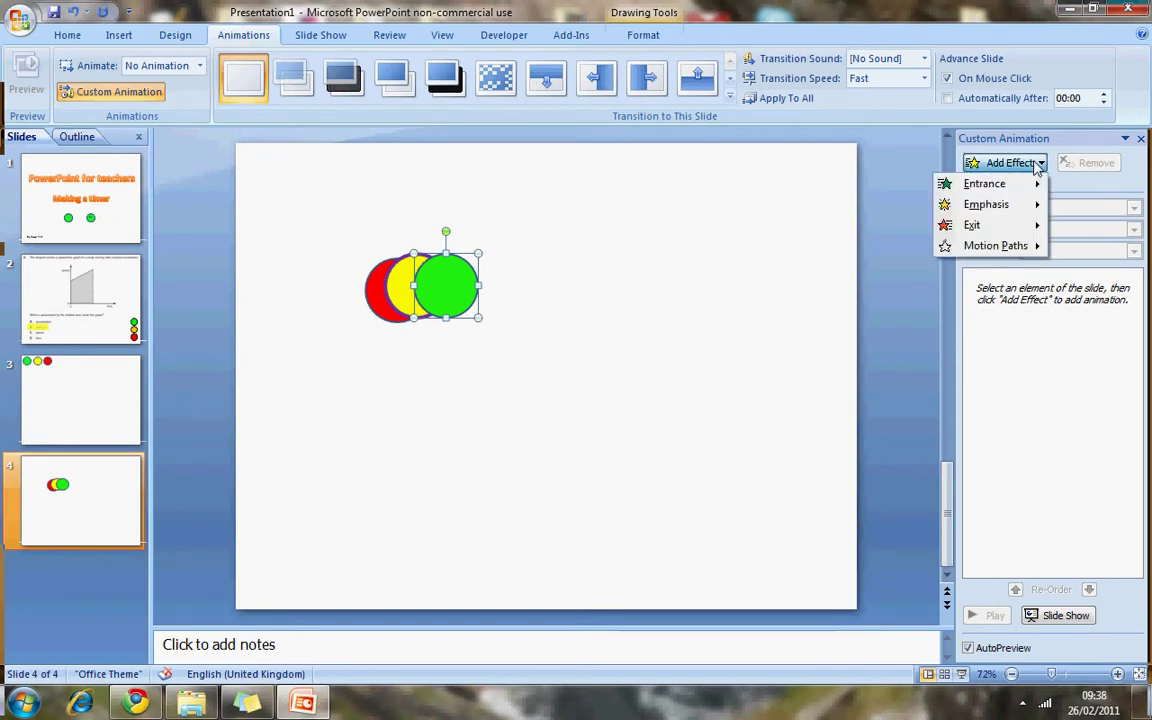
mouse_move(1011, 230)
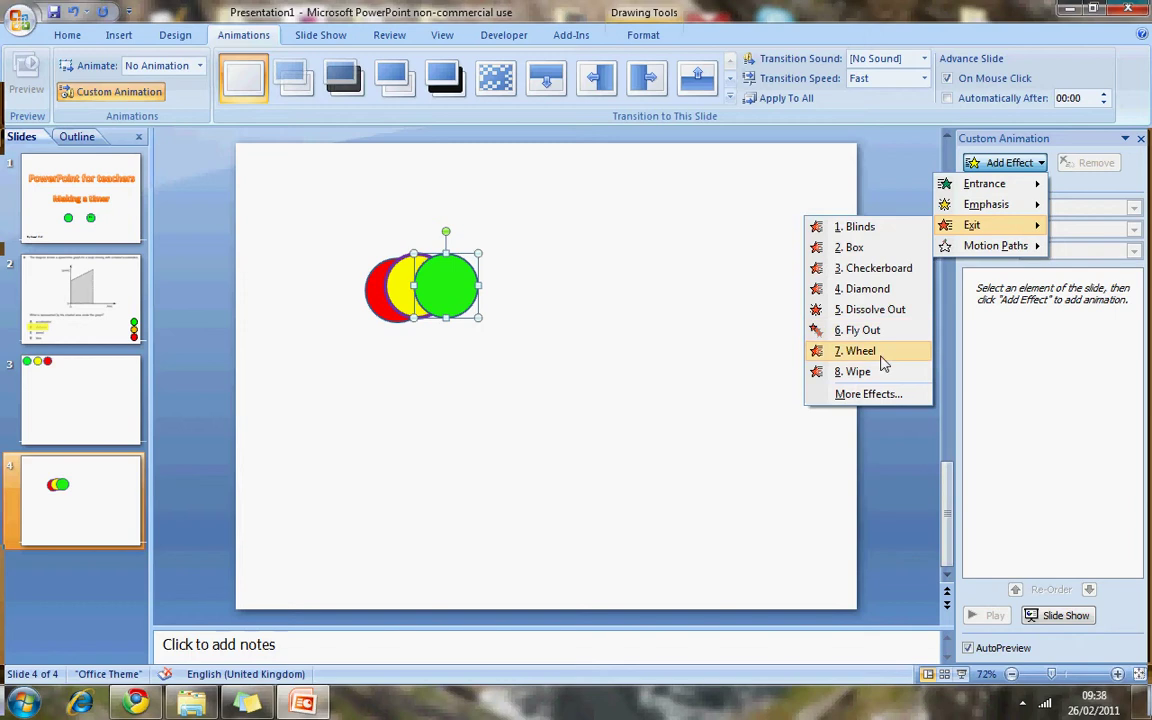
click(860, 351)
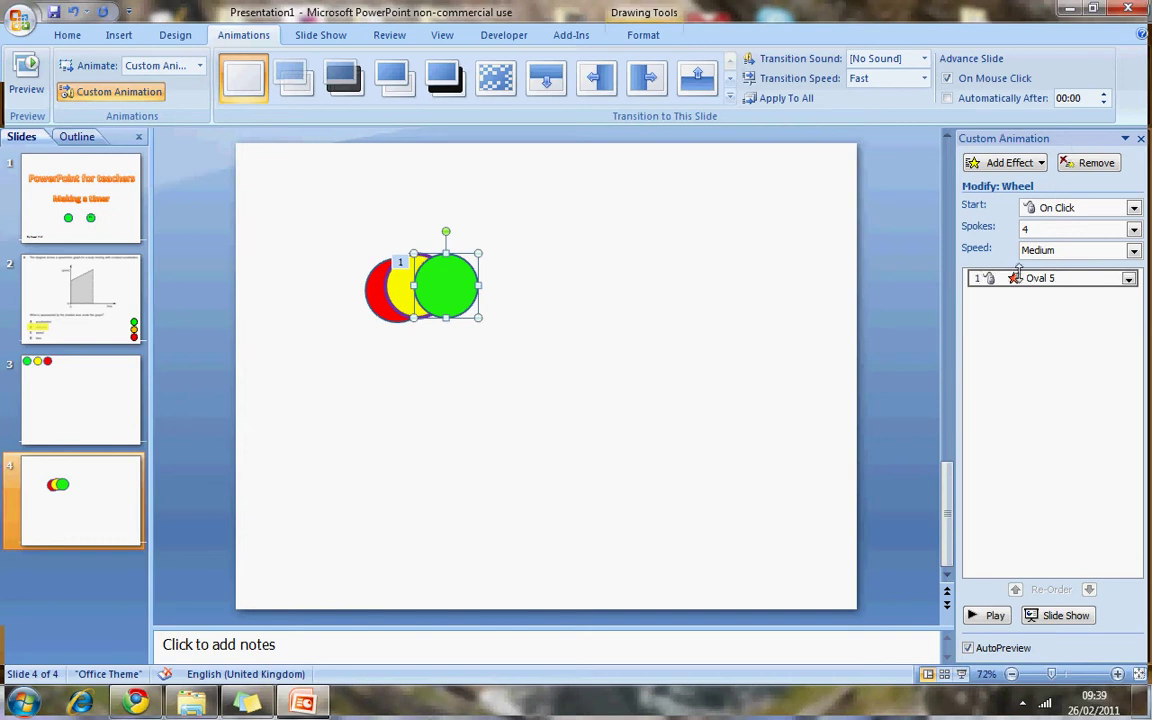
Set a 3-second delay in the timing of the green circle's Wheel exit effect.
click(1129, 280)
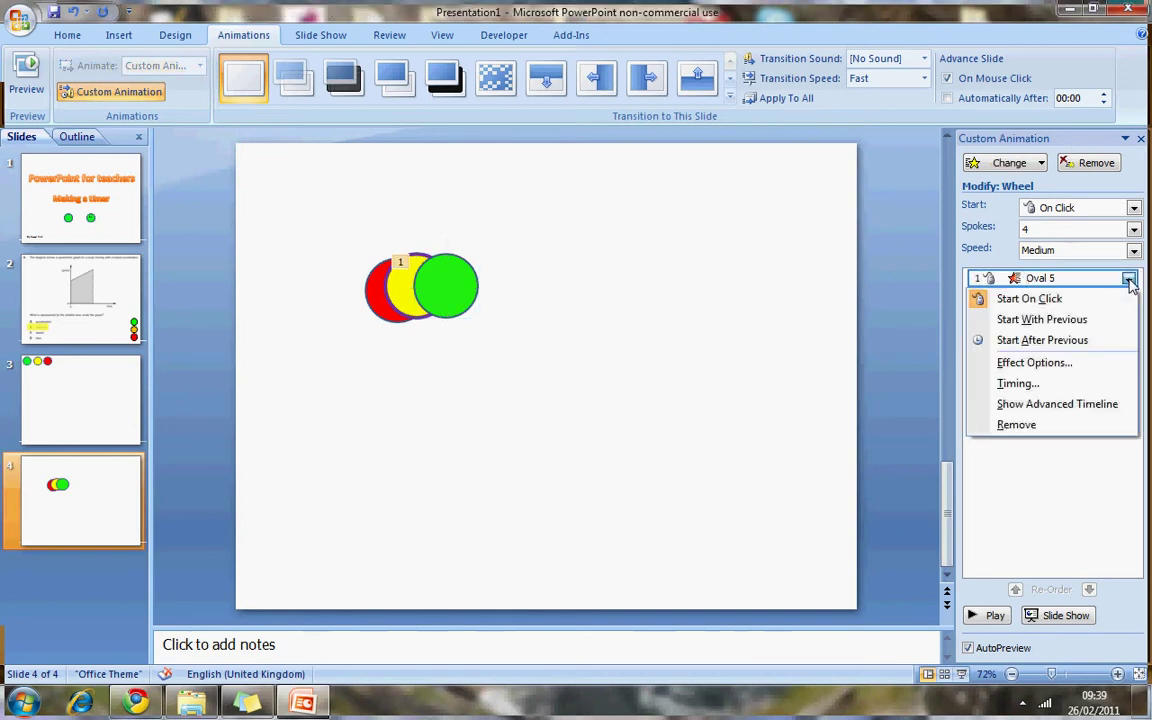
click(1036, 363)
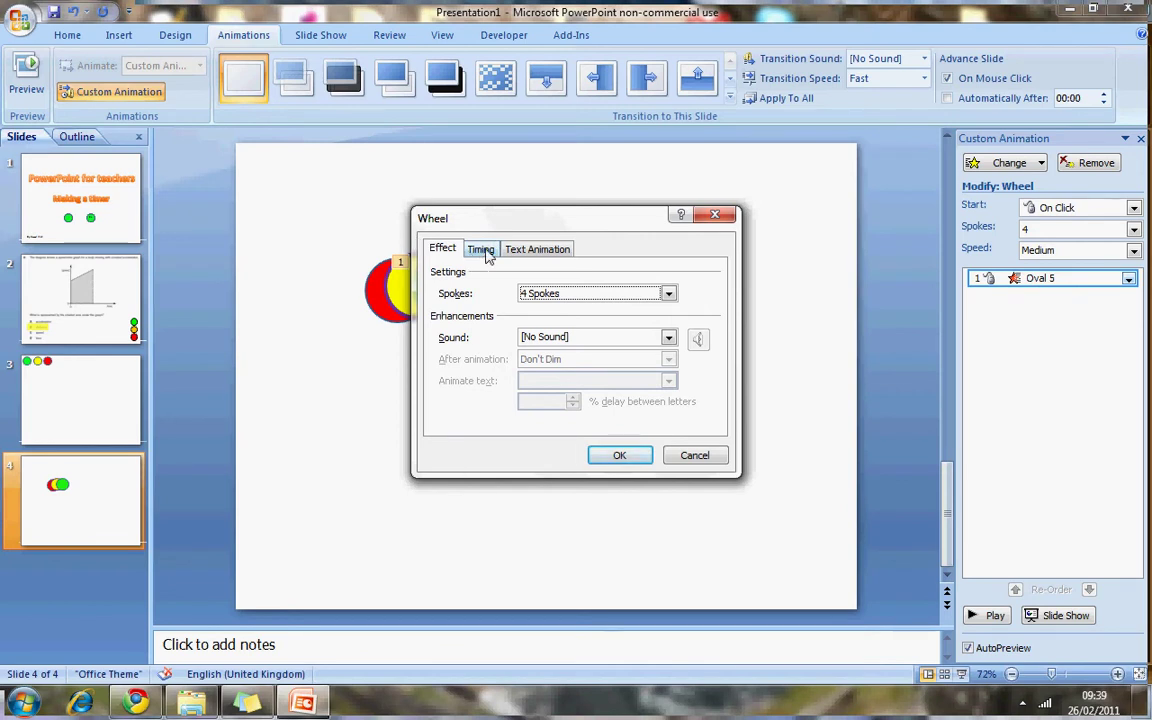
click(482, 250)
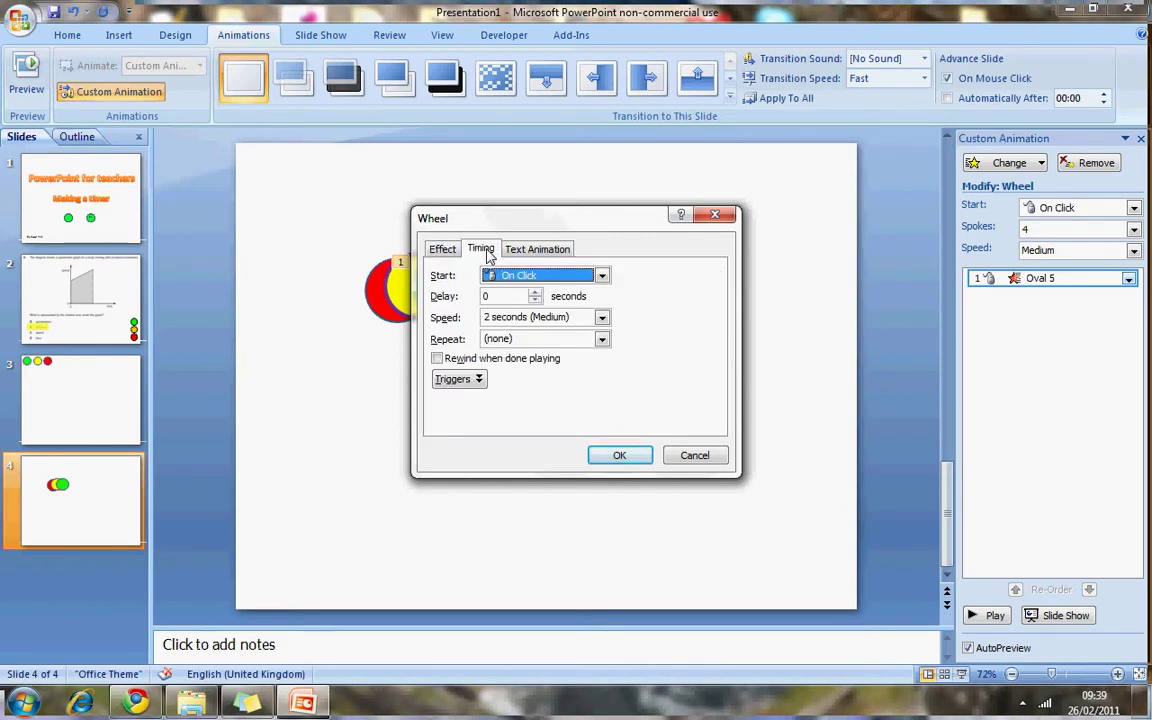
click(535, 292)
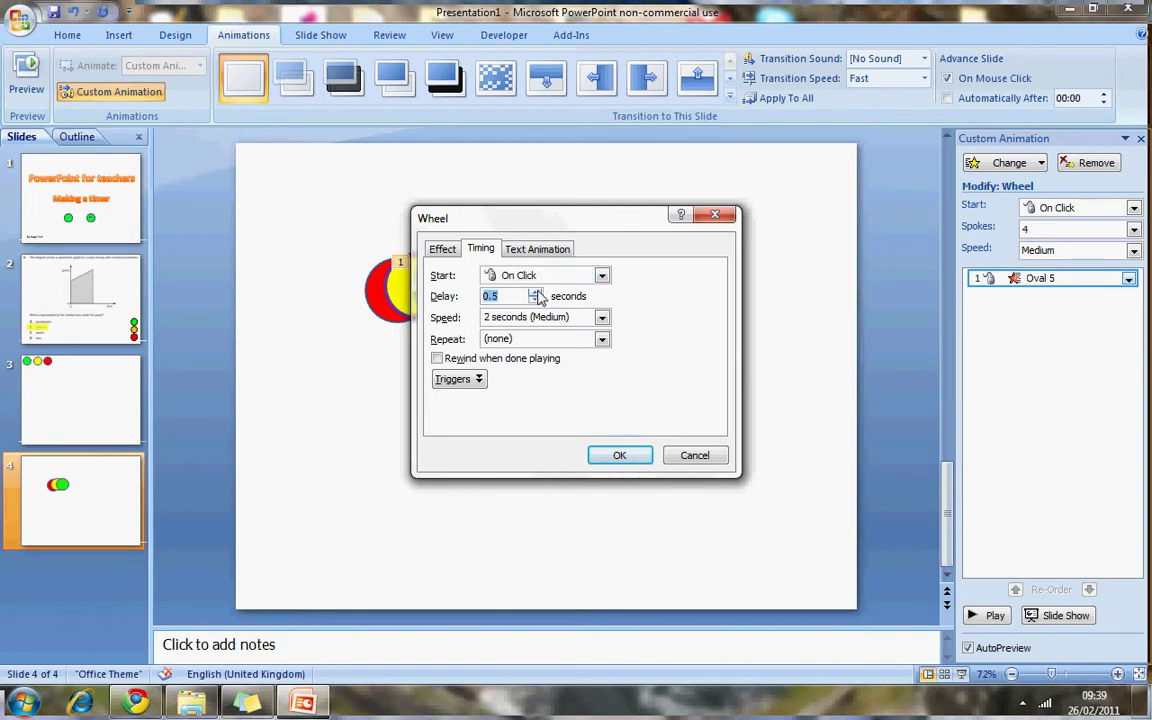
click(535, 292)
text(3)
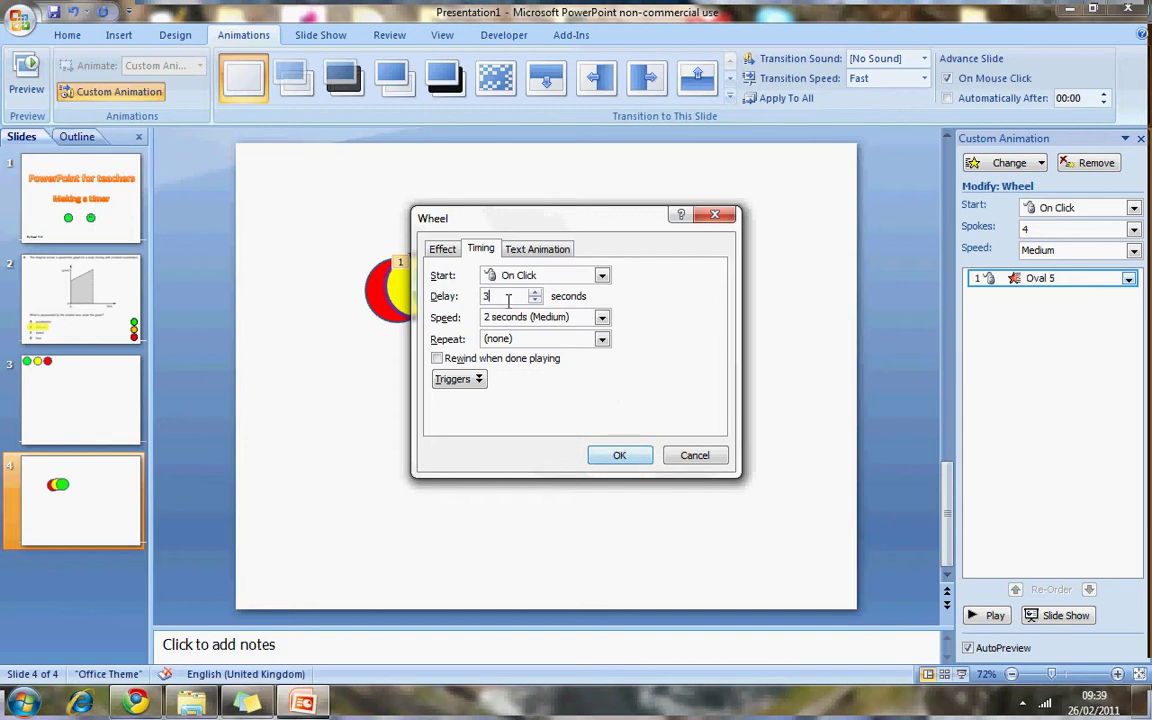
click(619, 455)
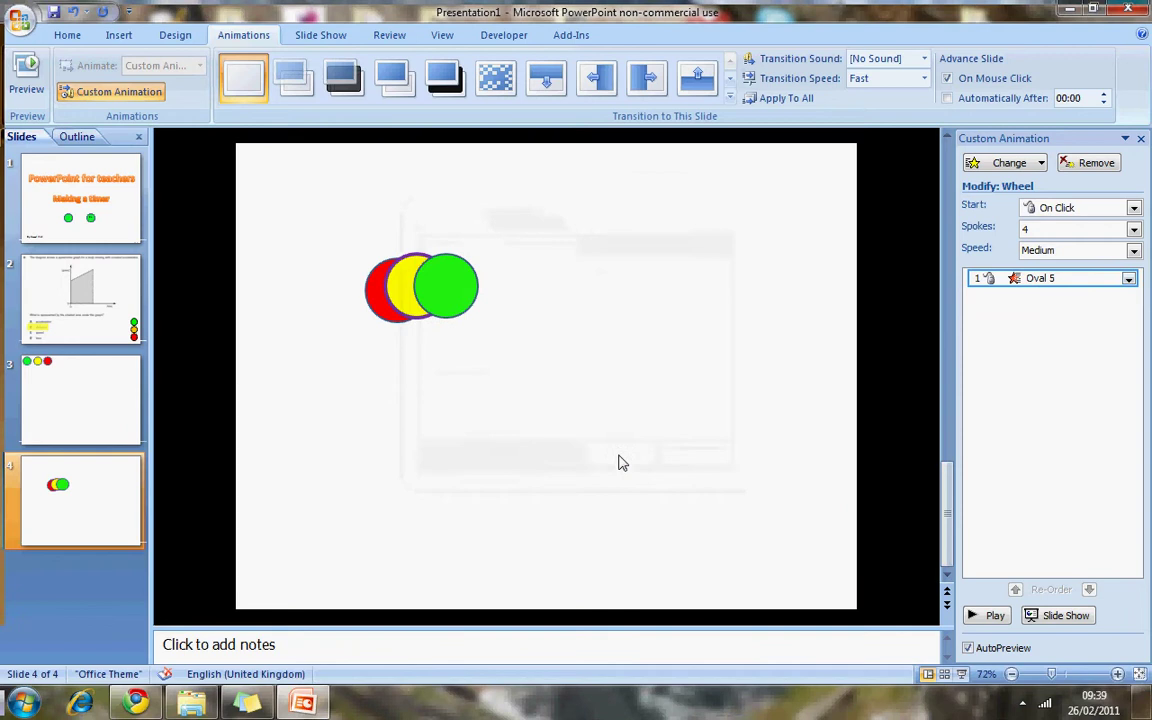
Make the green circle's Wheel effect start with previous and test it in the slide show.
click(1128, 280)
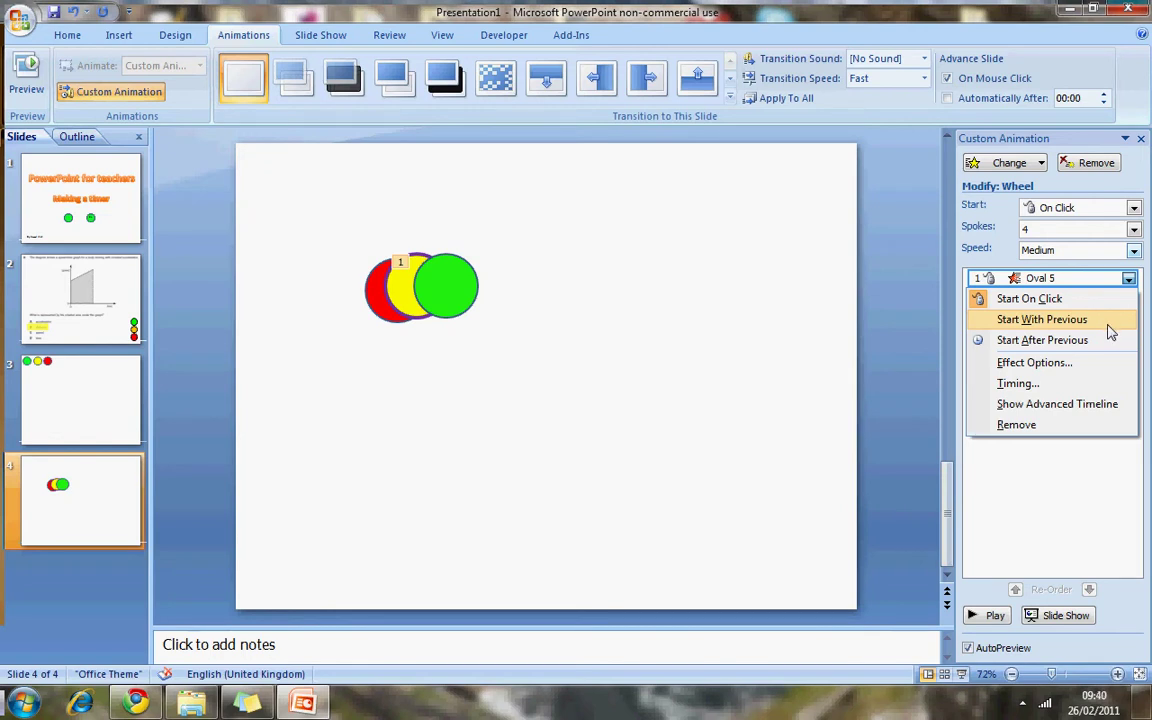
click(1041, 319)
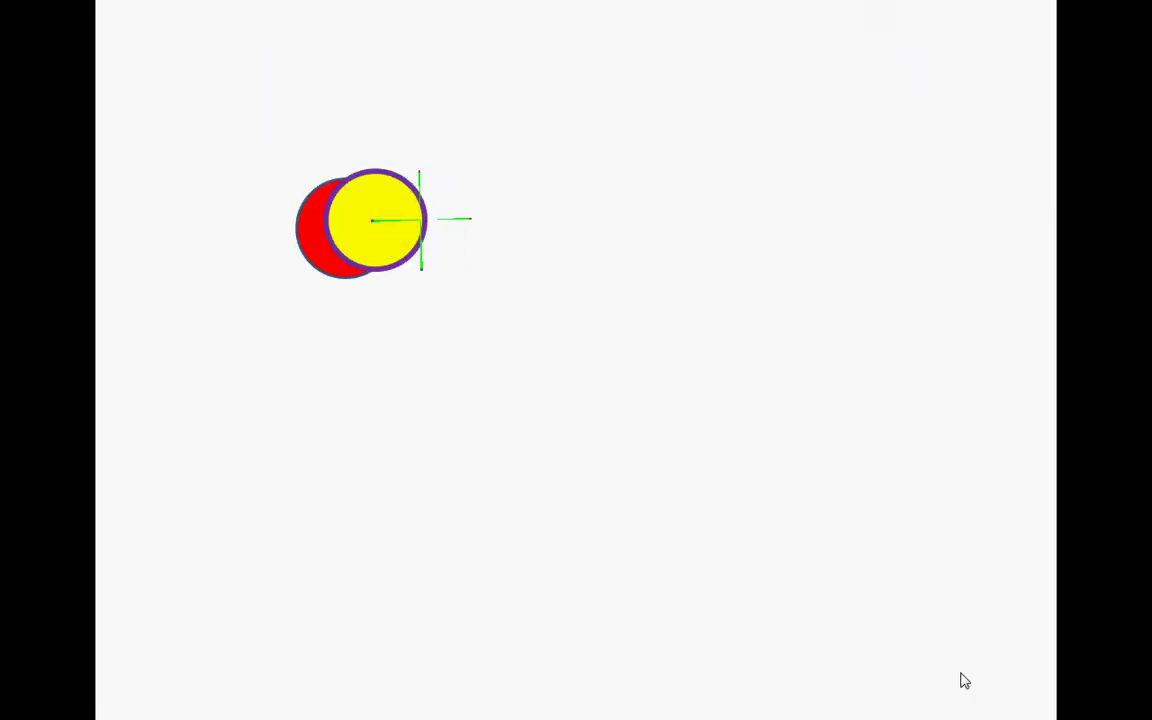
key(Escape)
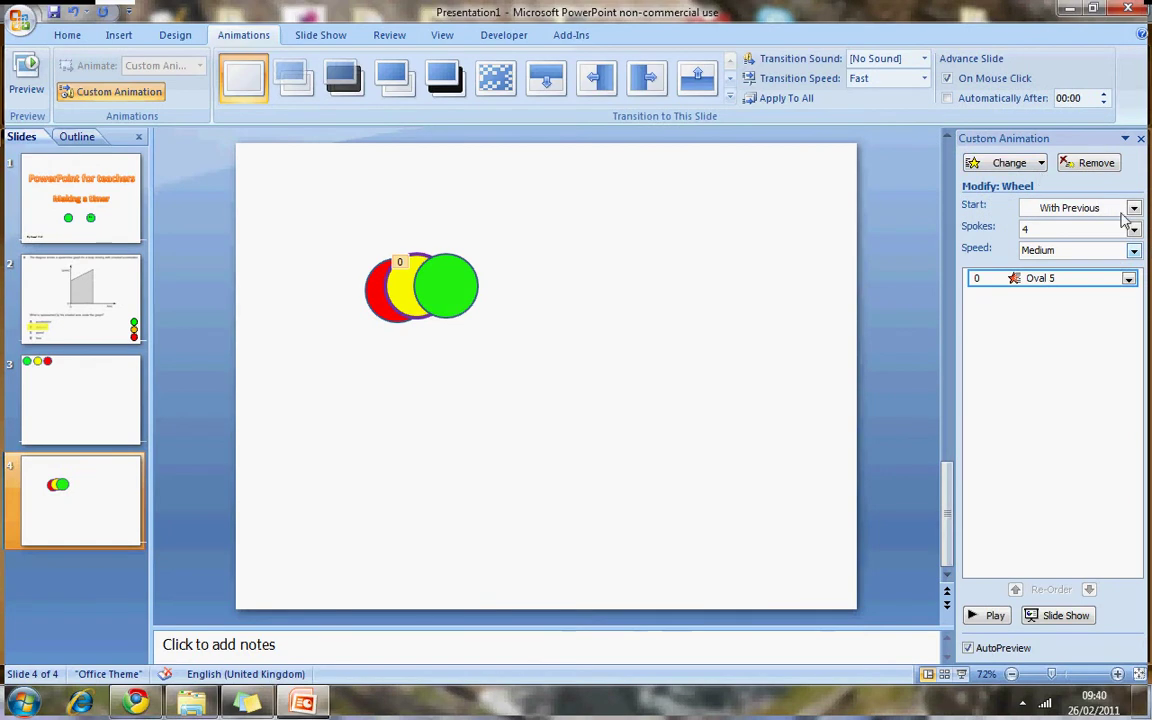
Set the delay of the green circle's with-previous Wheel effect to 3 seconds and test the slide show from this slide.
click(1128, 278)
click(928, 347)
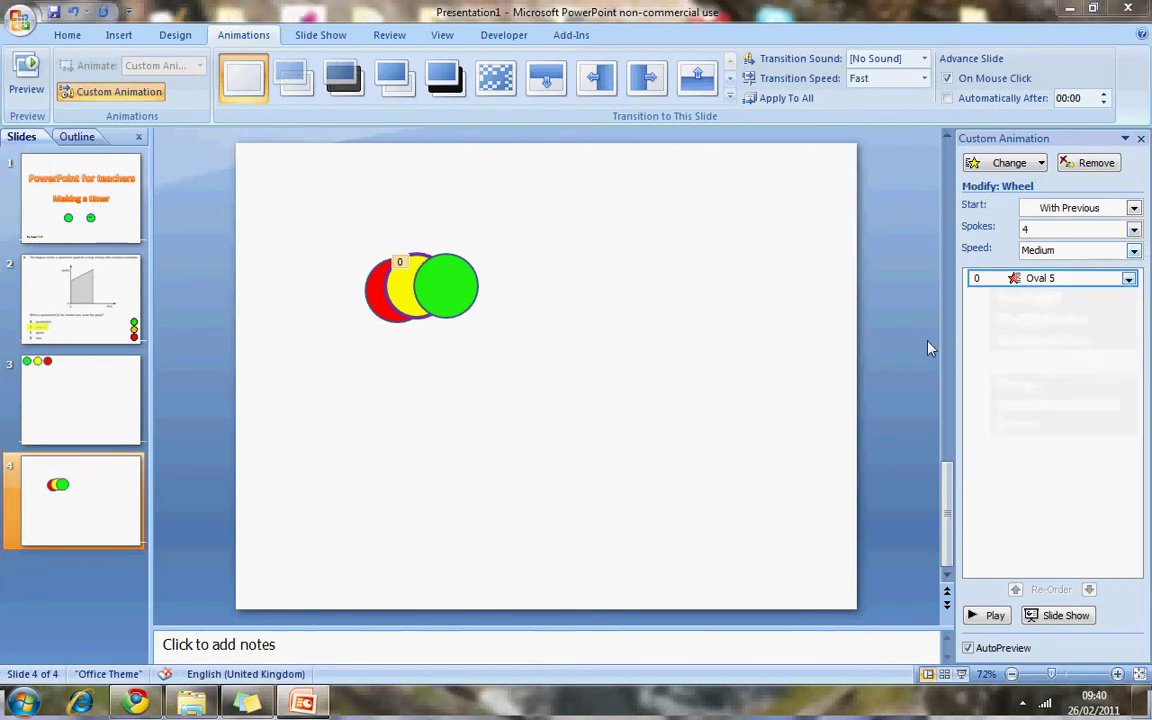
click(480, 248)
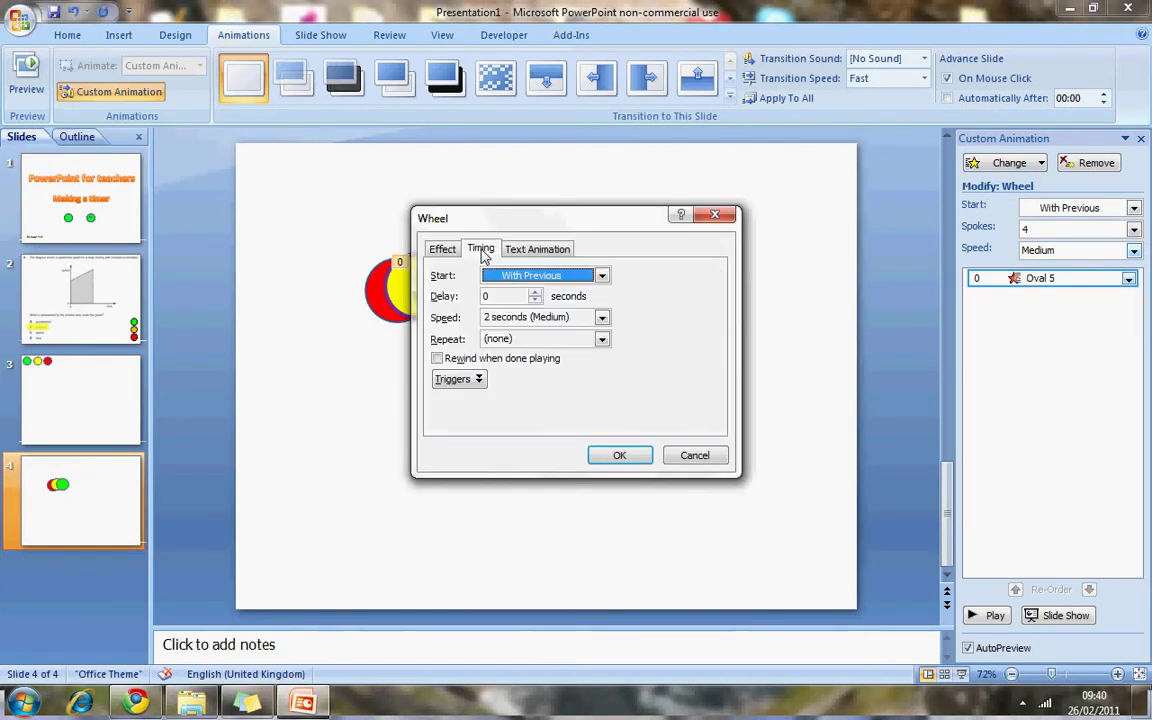
click(535, 292)
click(535, 300)
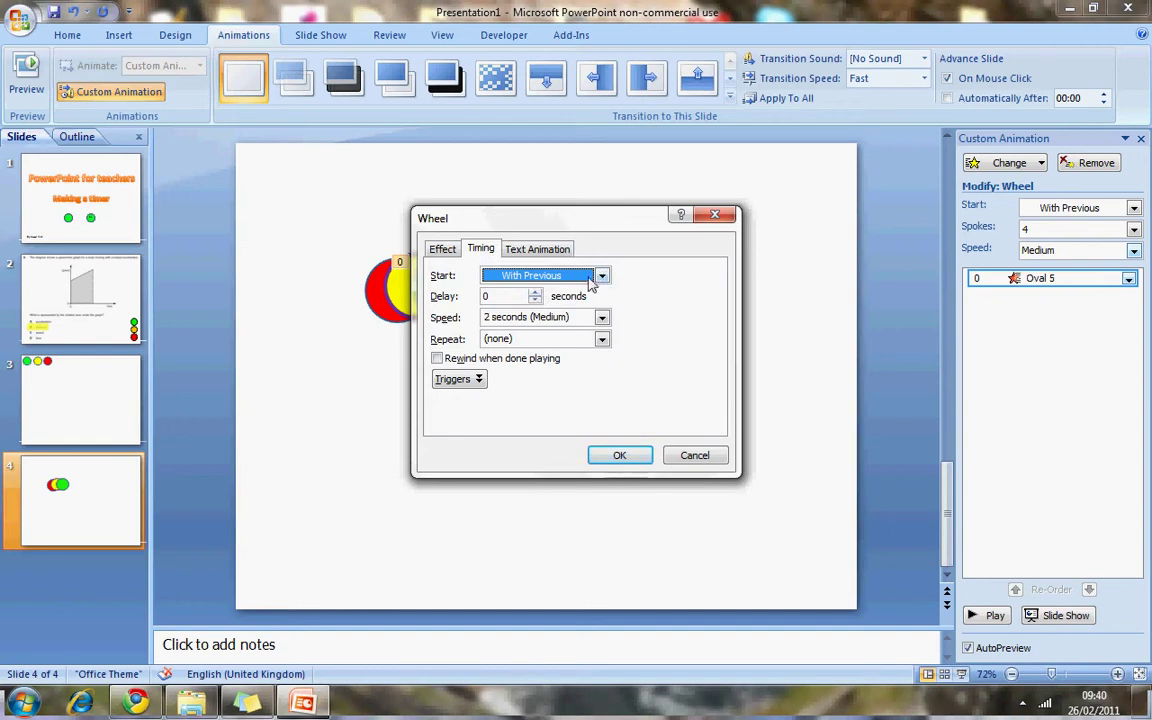
double_click(537, 294)
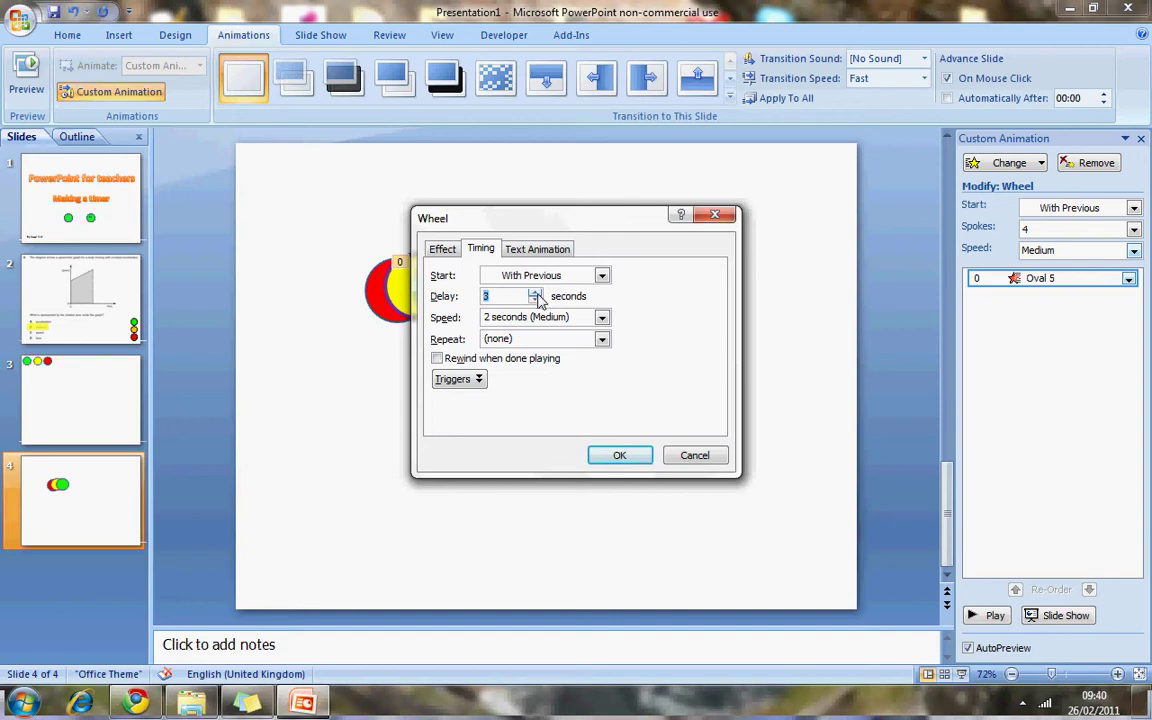
click(620, 455)
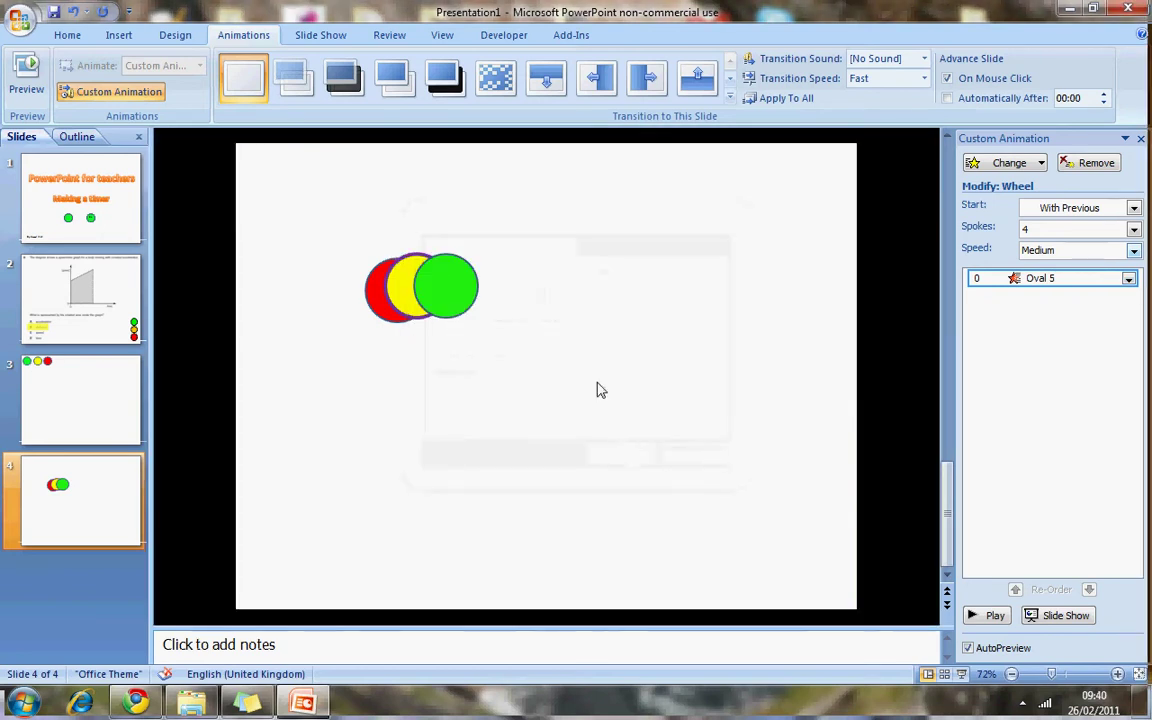
key(shift+F5)
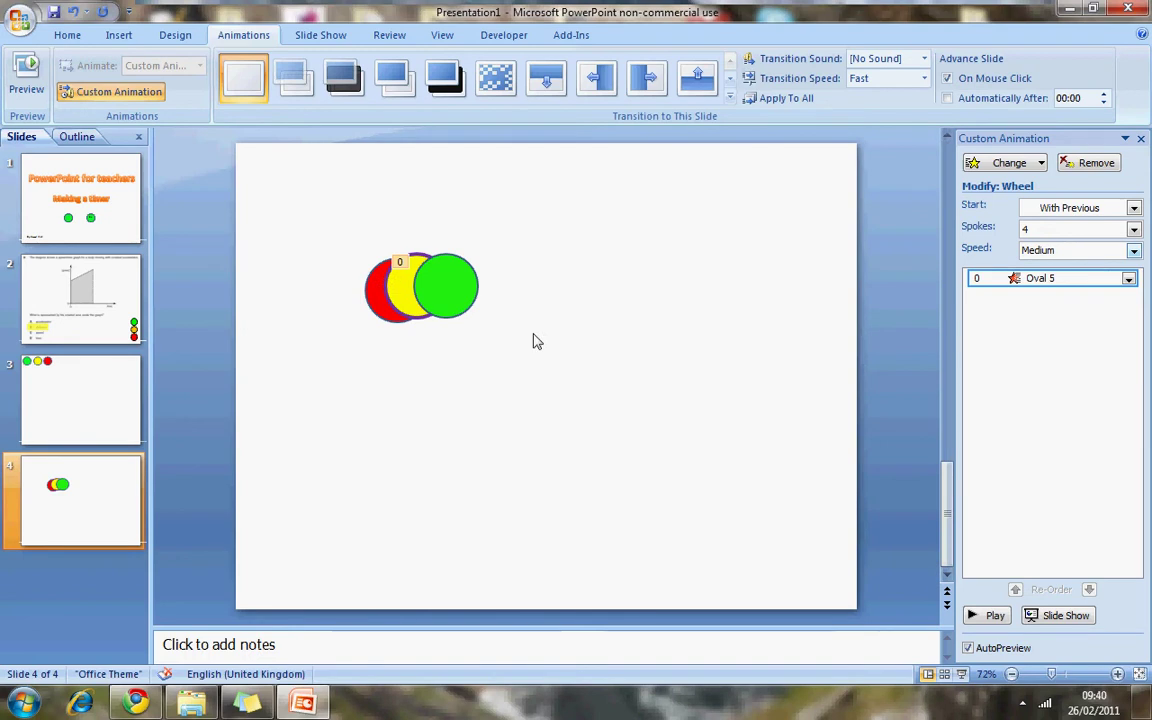
Add a Wheel exit animation to the yellow circle.
click(405, 298)
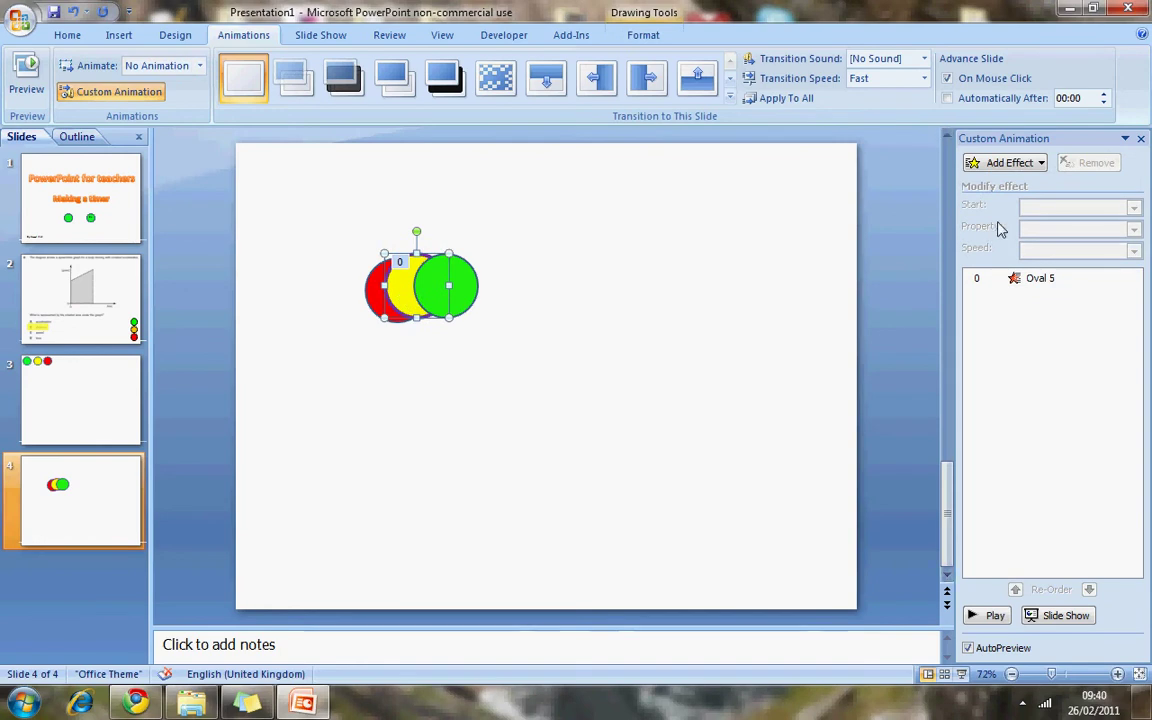
click(1005, 162)
mouse_move(990, 226)
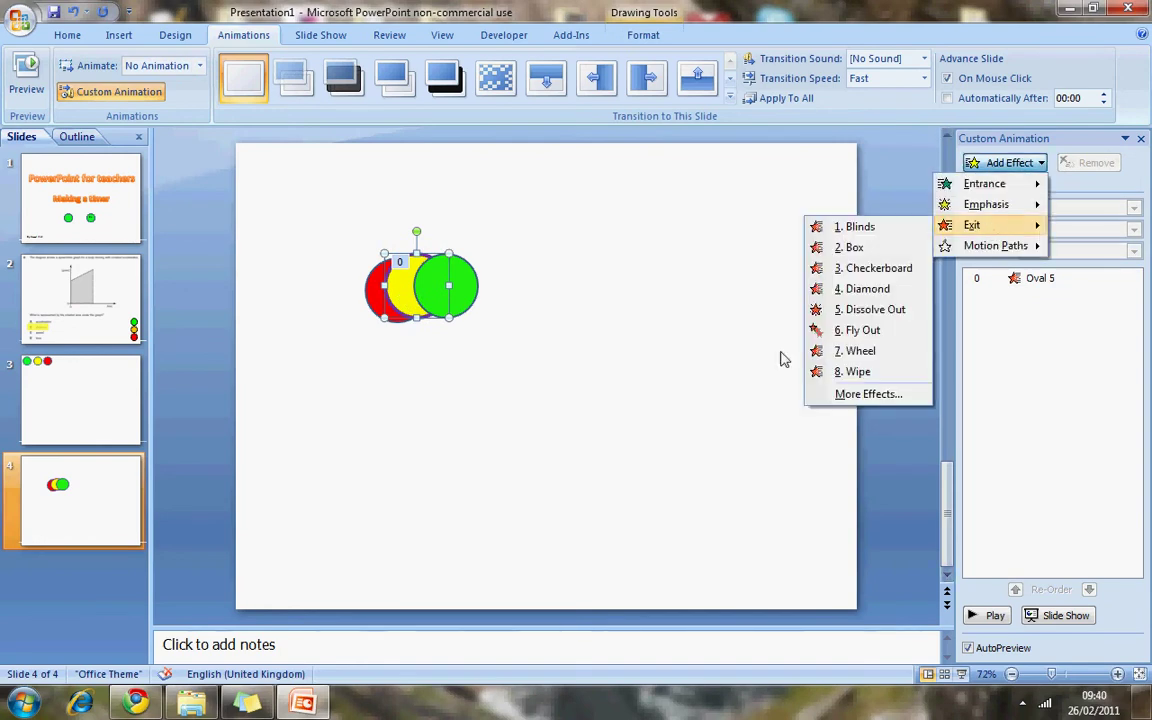
click(855, 351)
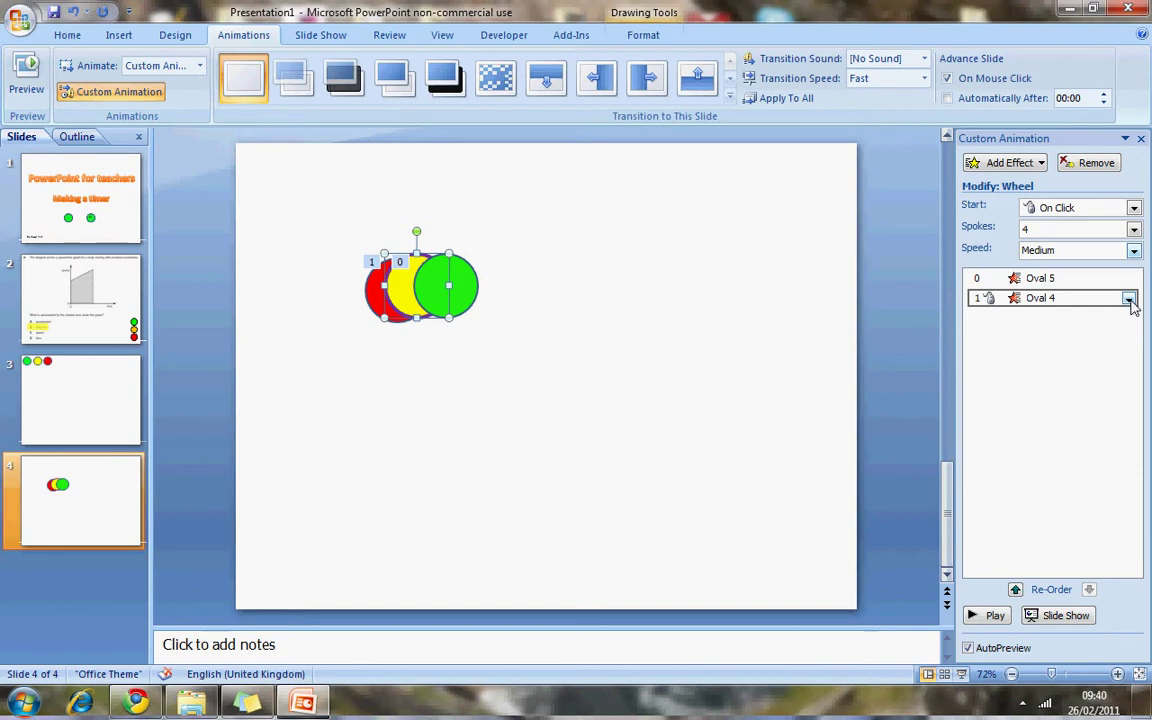
Make the yellow circle's Wheel effect start after previous and add a delay in its timing options.
click(1128, 299)
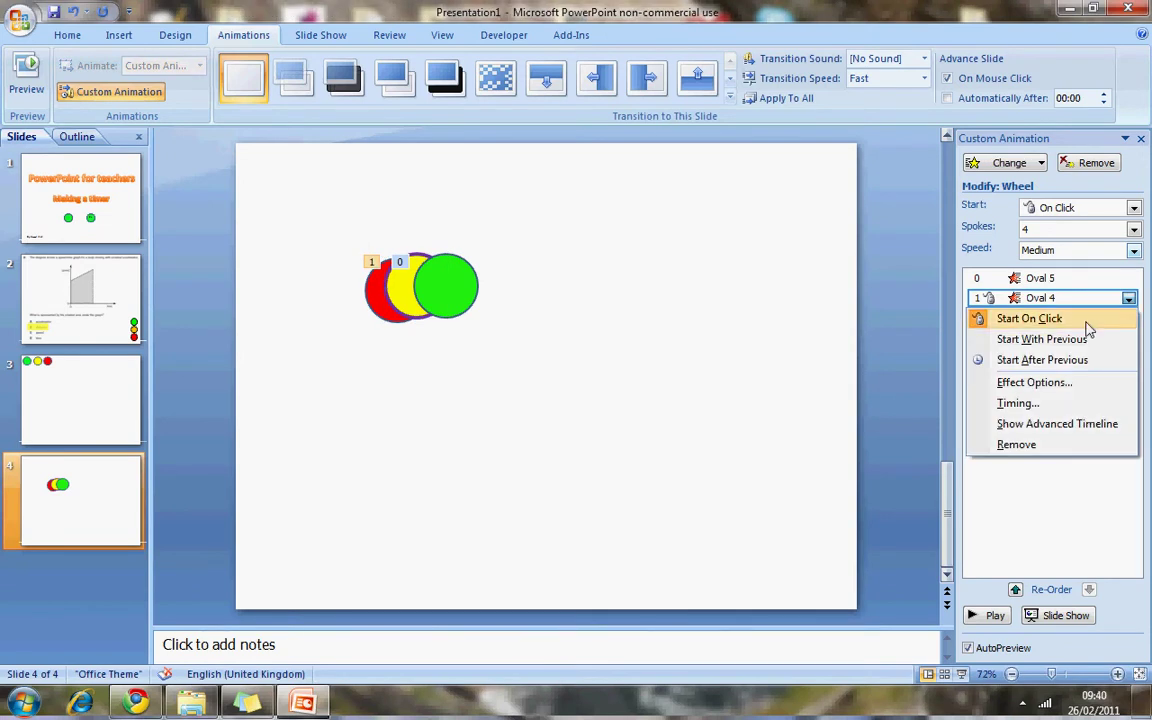
click(1050, 361)
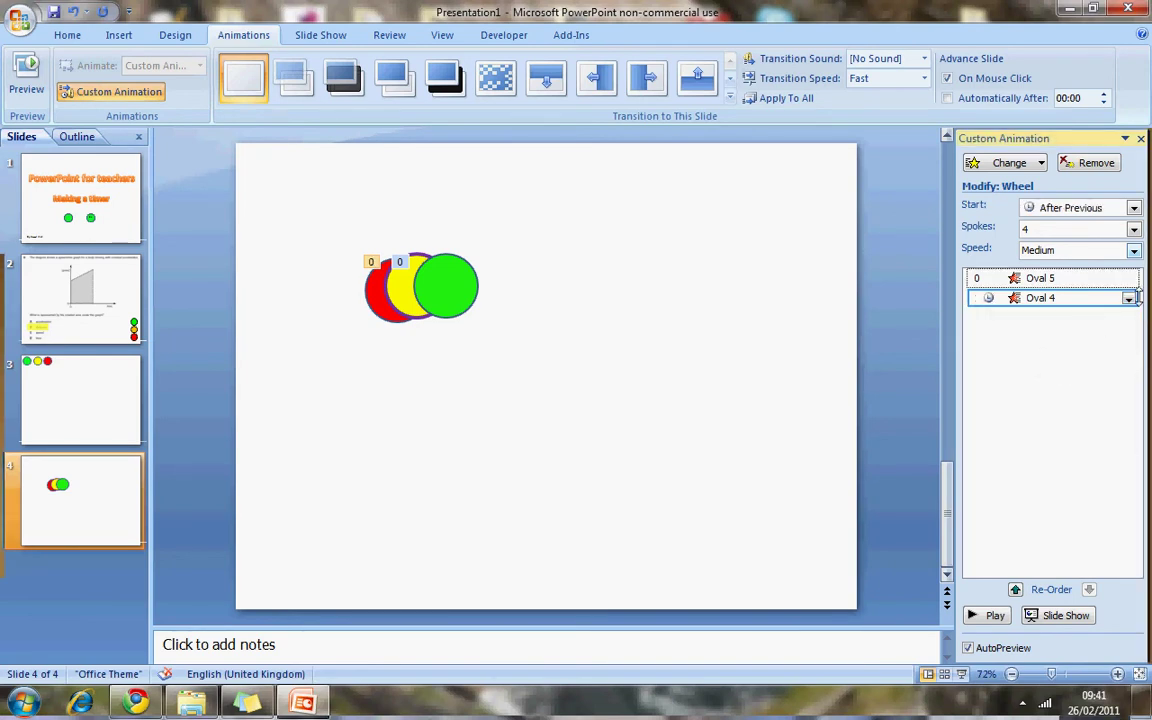
click(1127, 299)
click(1010, 382)
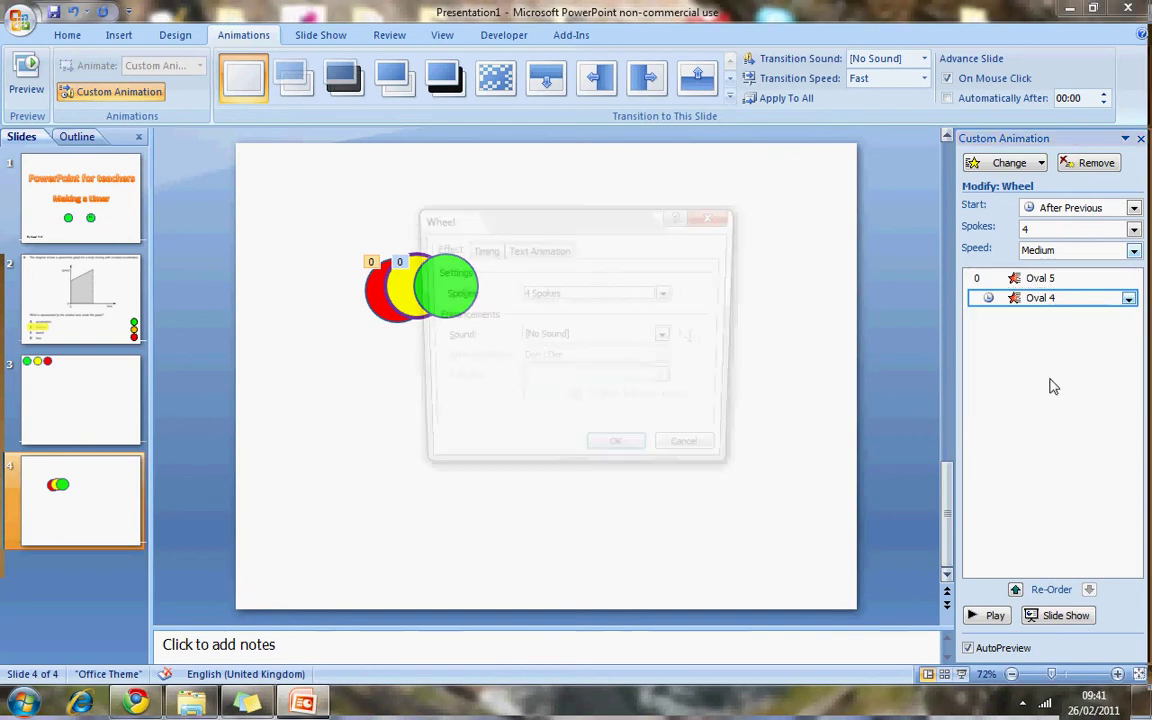
click(481, 249)
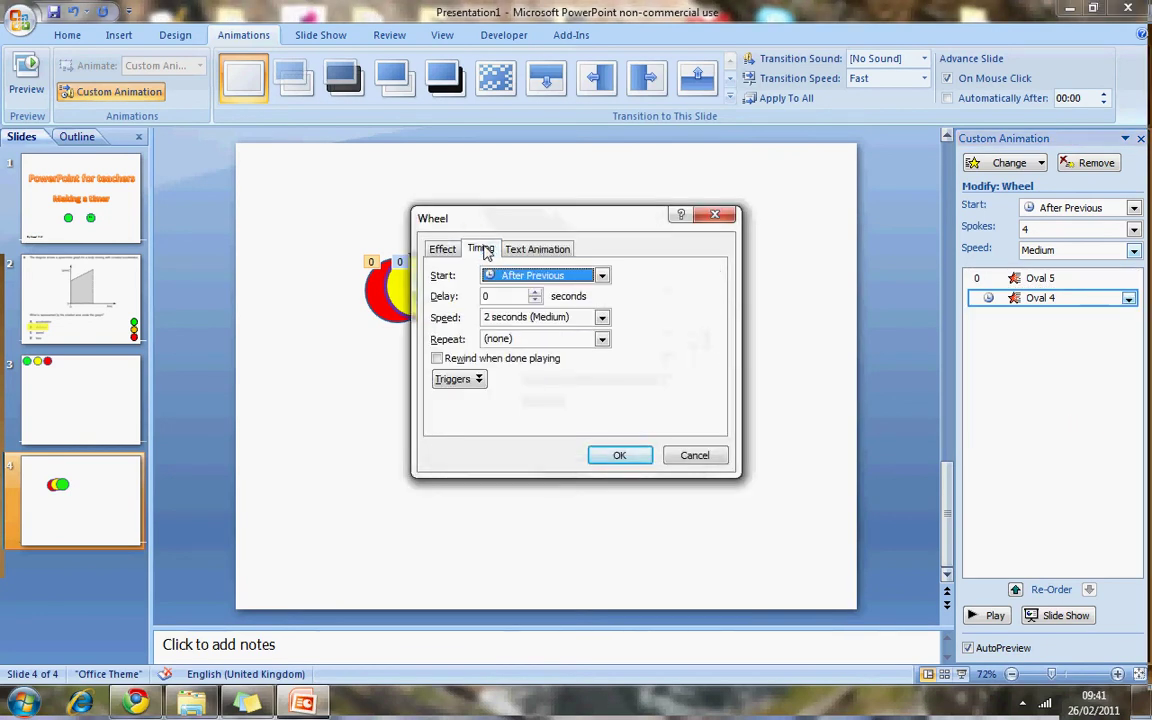
click(539, 291)
click(539, 291)
click(539, 291)
click(539, 291)
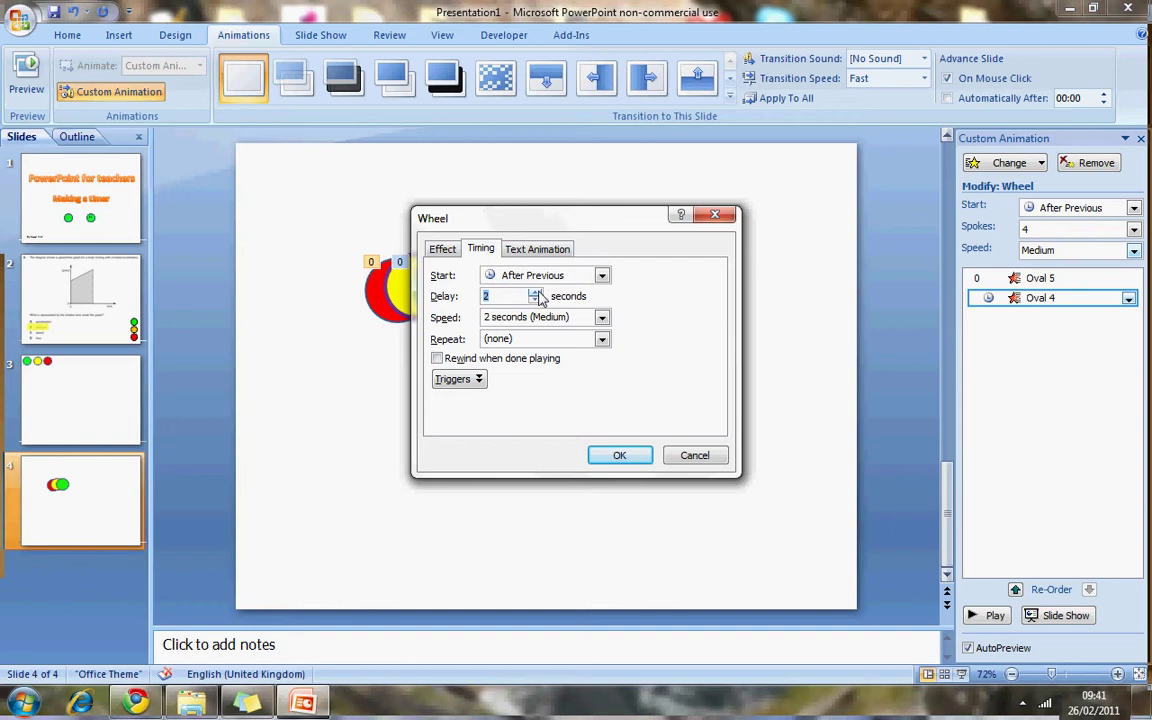
click(539, 291)
click(619, 455)
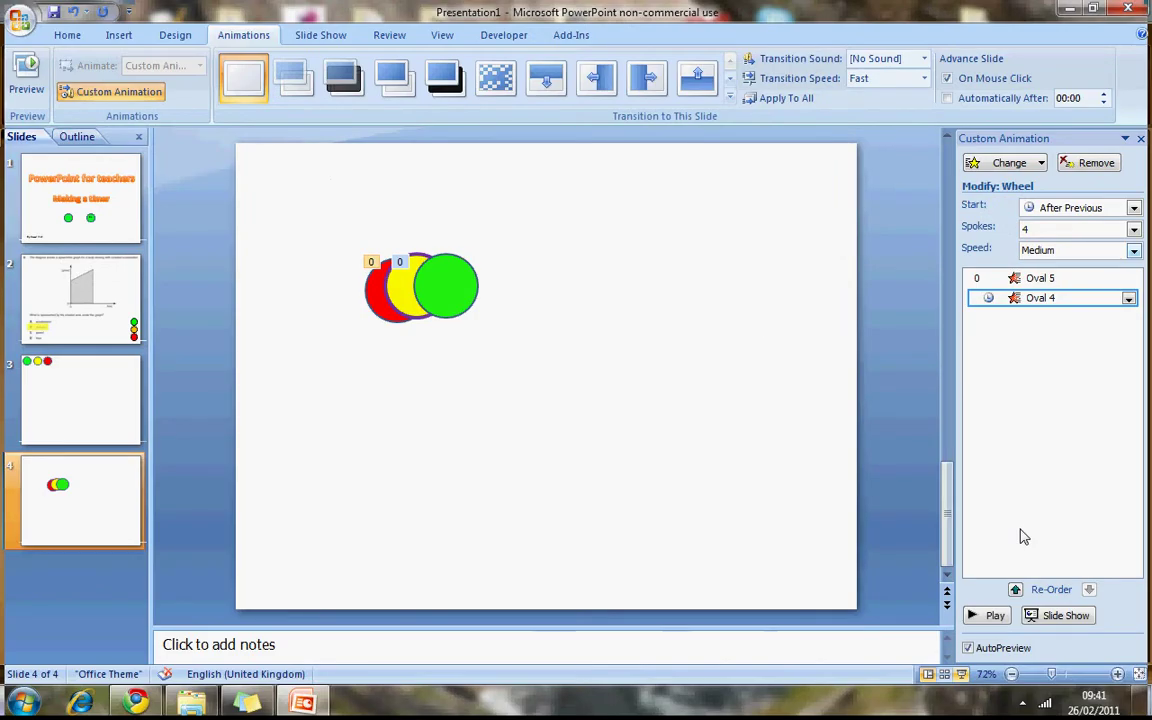
Add a Wheel exit animation to the red circle.
click(383, 313)
click(1005, 162)
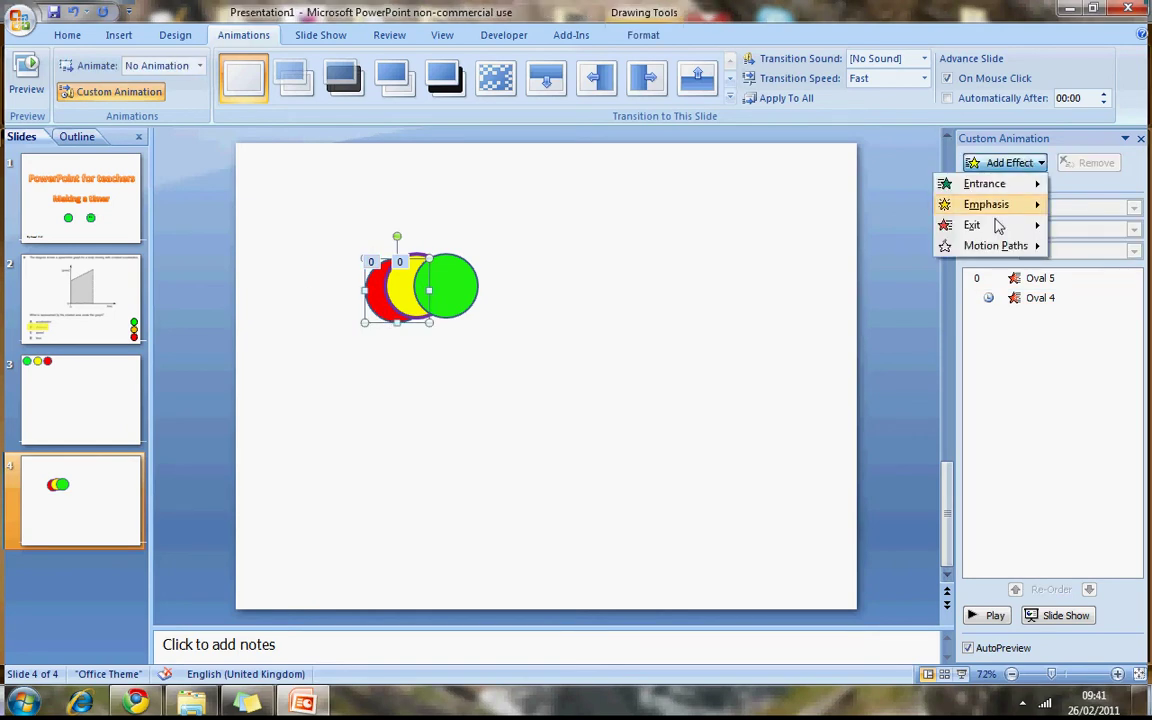
mouse_move(995, 228)
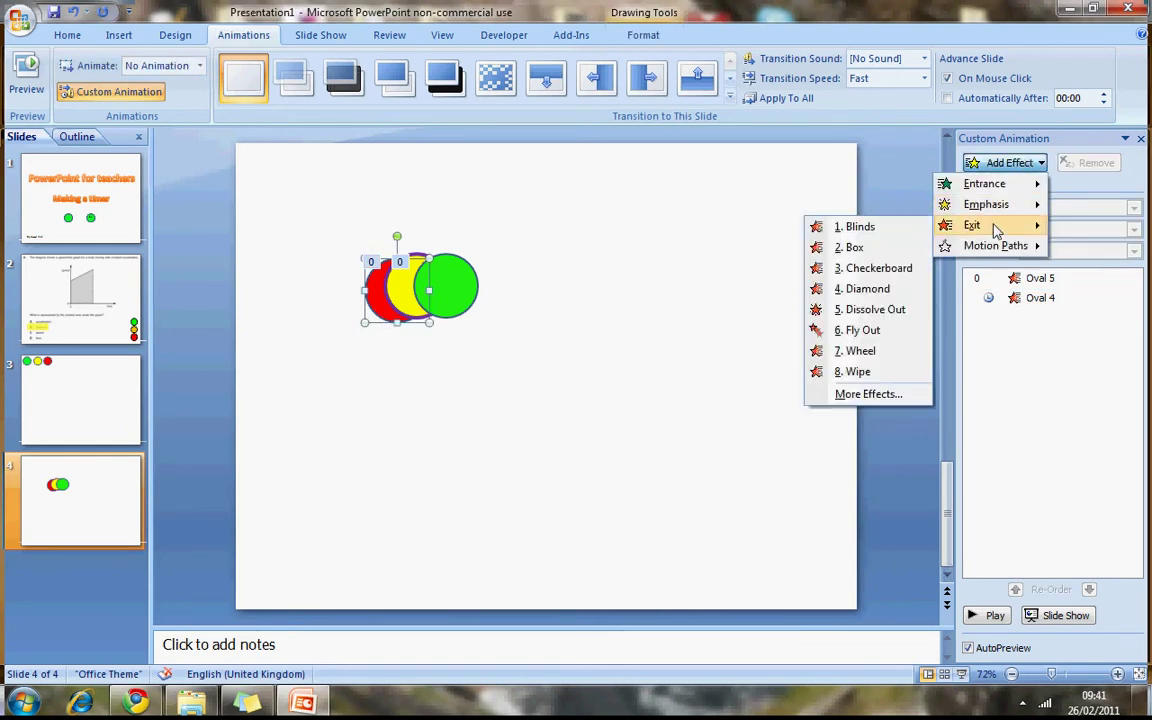
click(886, 351)
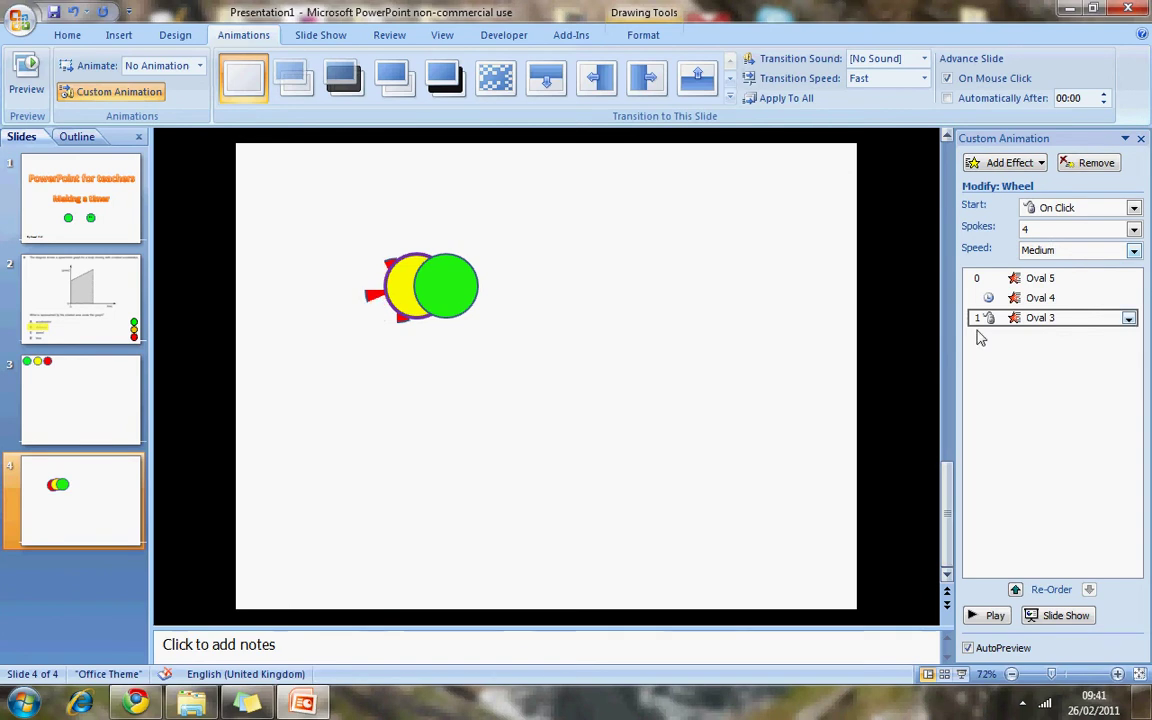
Make the red circle's Wheel effect start after previous with a 3-second delay.
click(1128, 317)
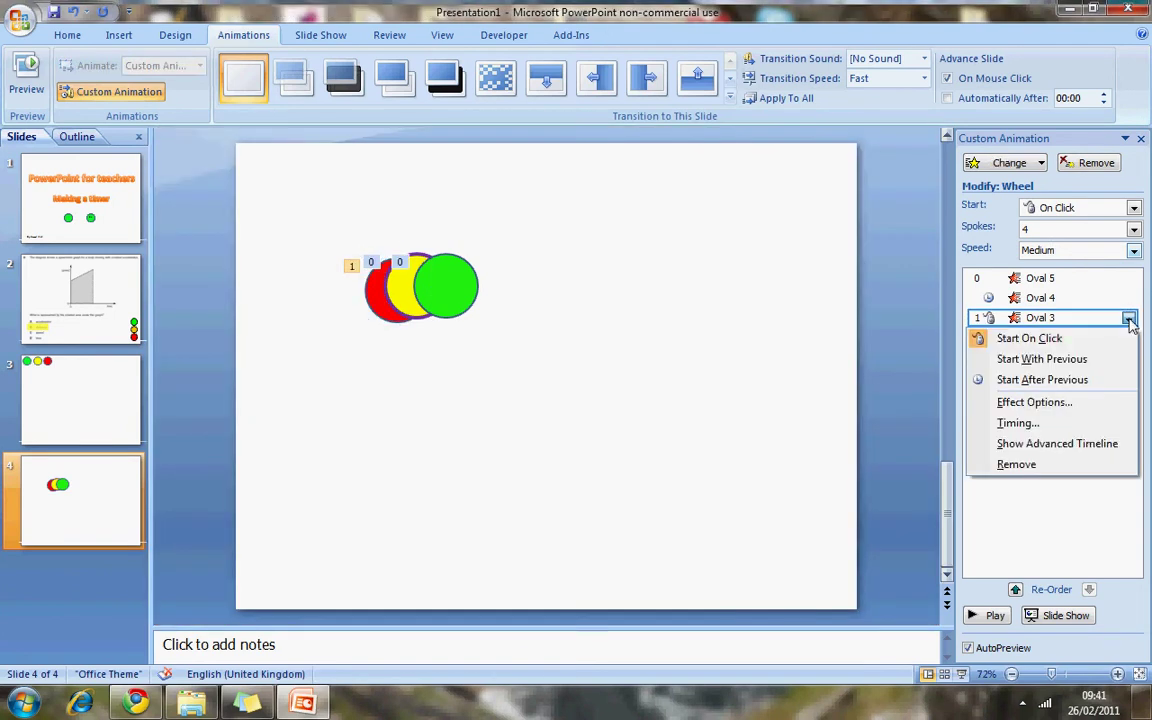
click(1095, 380)
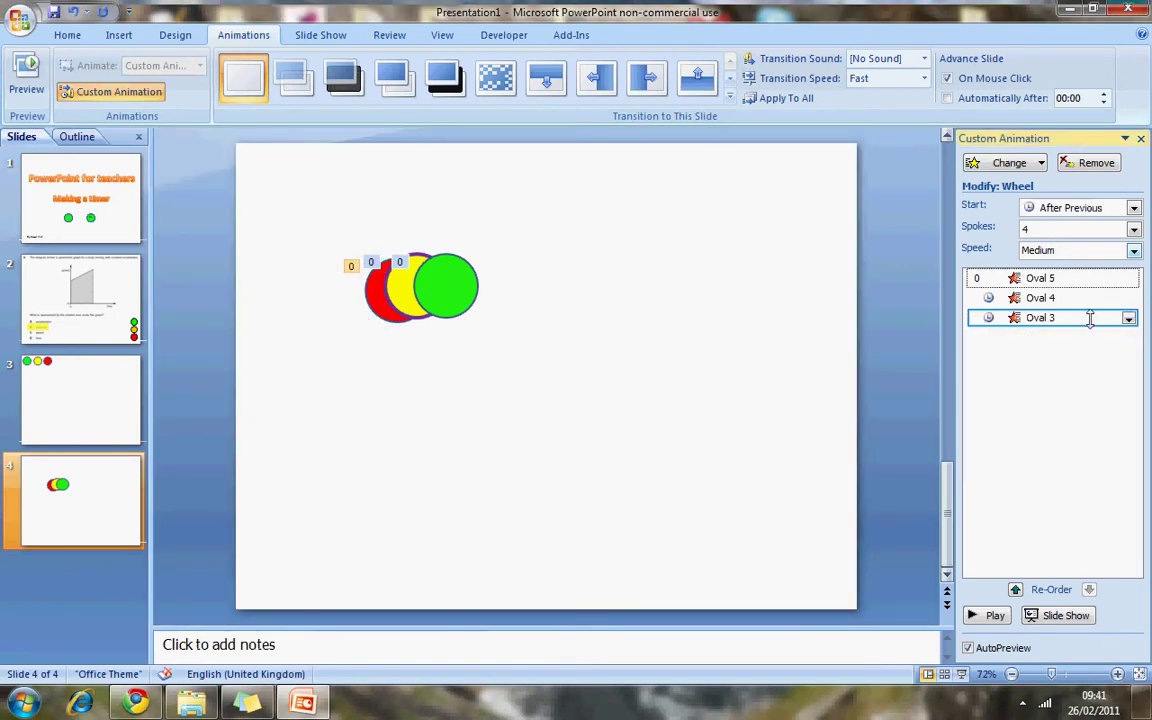
click(1128, 317)
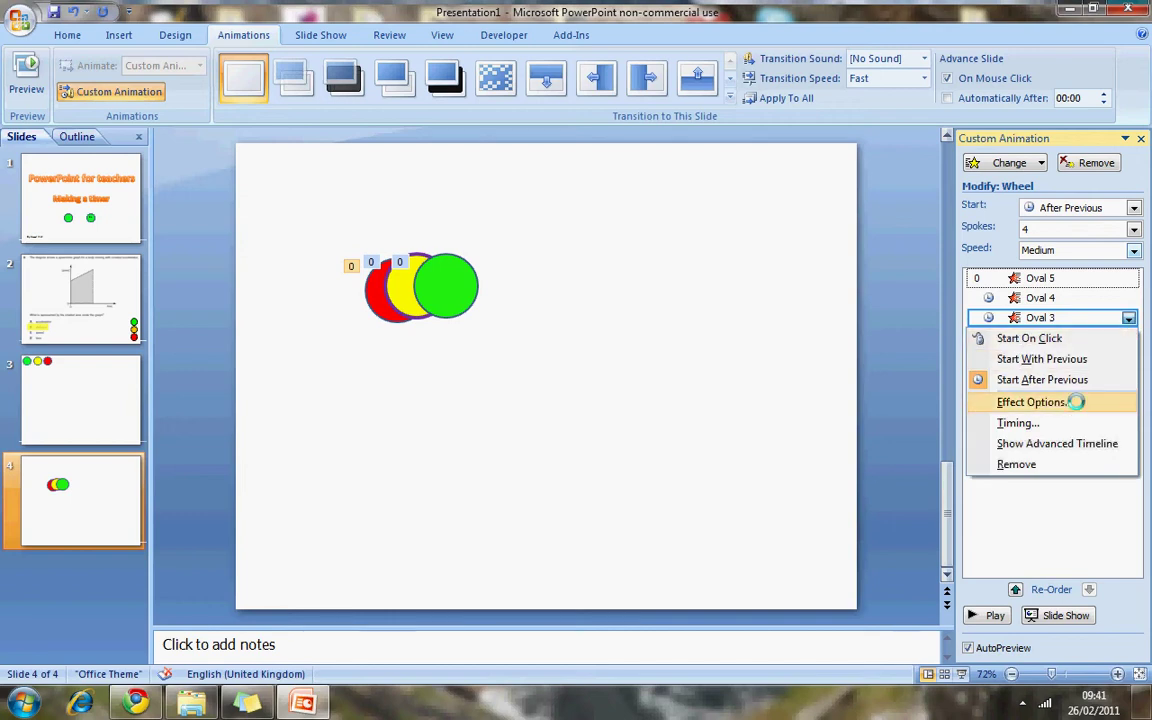
click(1080, 400)
click(480, 248)
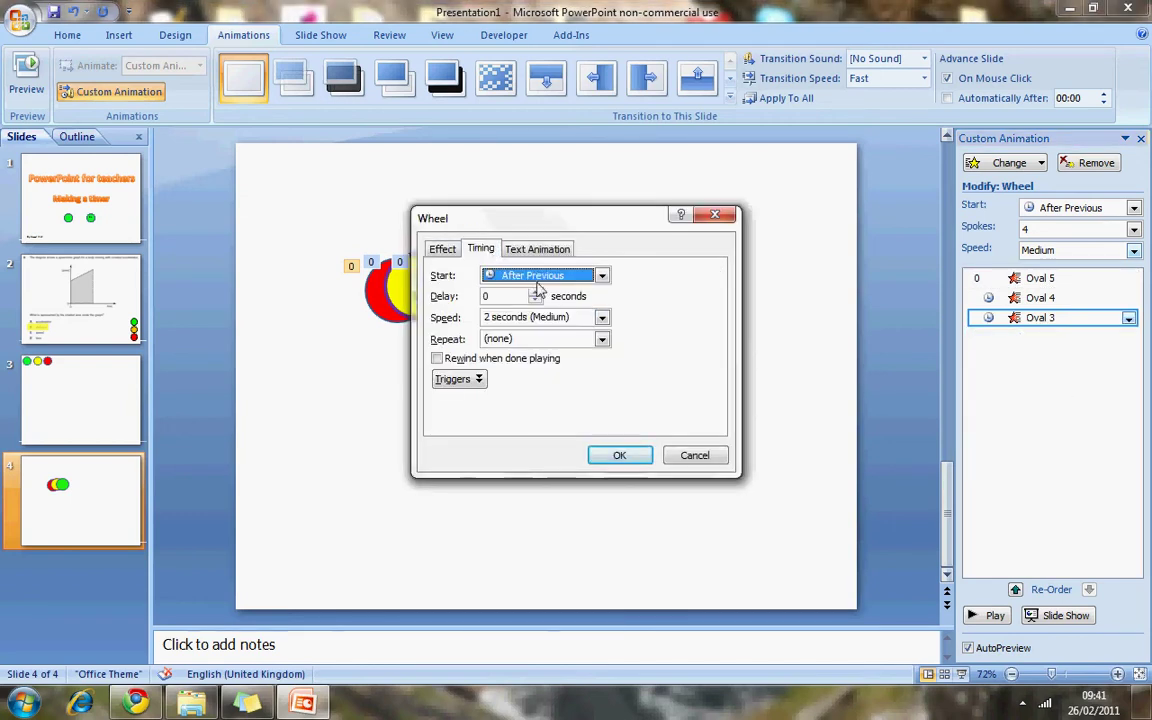
click(535, 292)
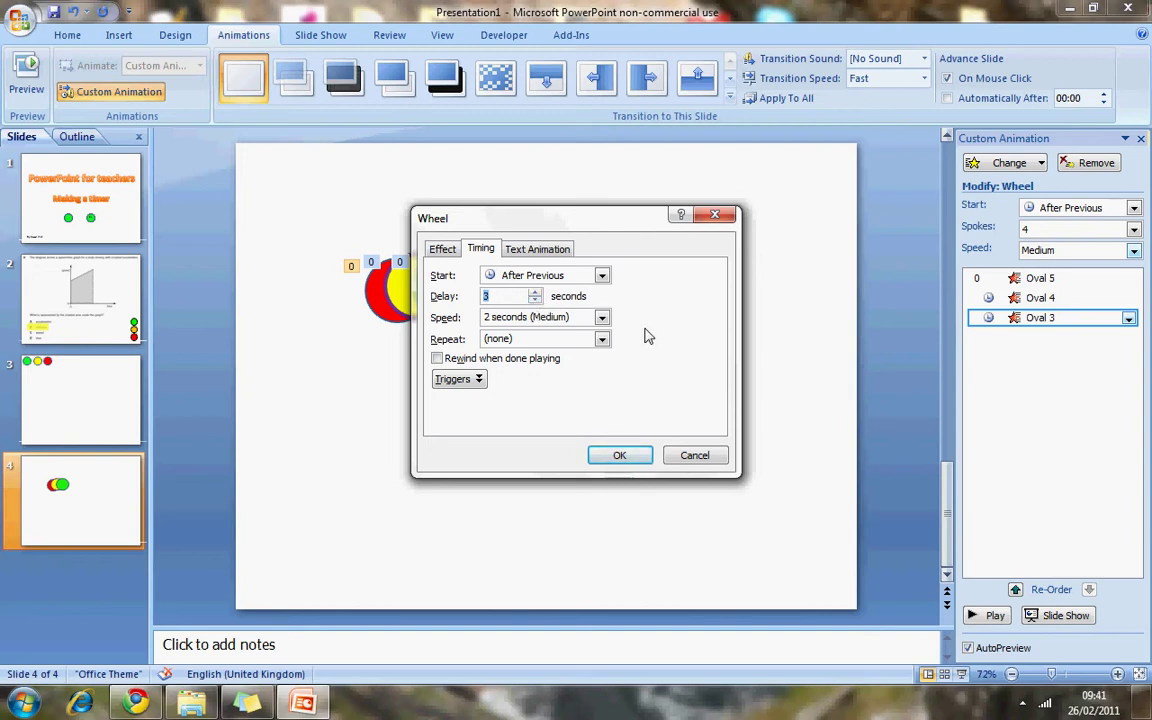
click(617, 455)
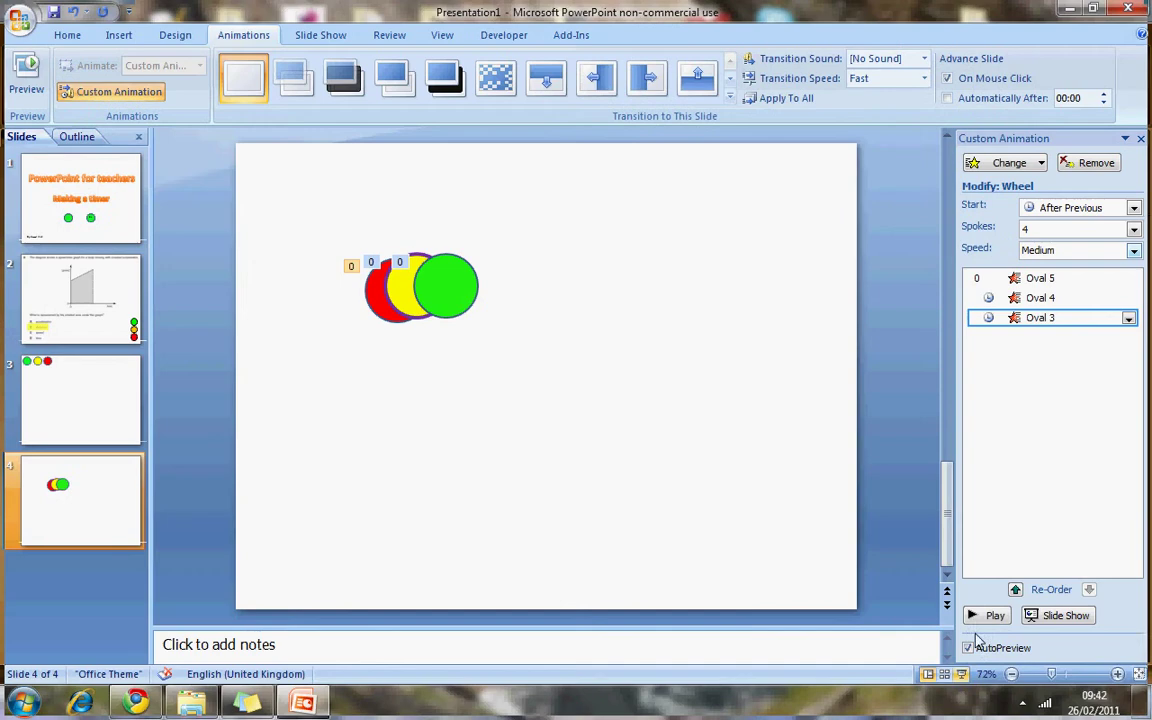
Stack the red and yellow circles exactly behind the green one and move all three into the slide's lower-right corner.
click(398, 293)
drag(398, 293, 445, 294)
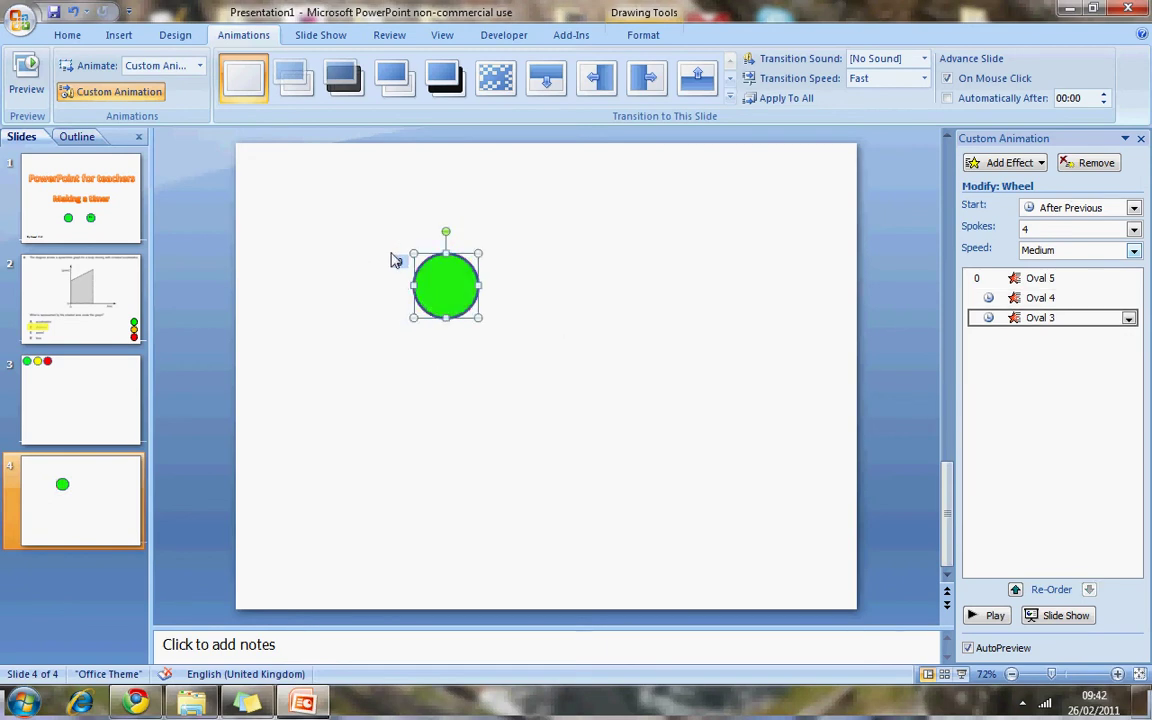
drag(347, 206, 490, 325)
drag(446, 286, 824, 577)
drag(705, 471, 869, 617)
click(543, 246)
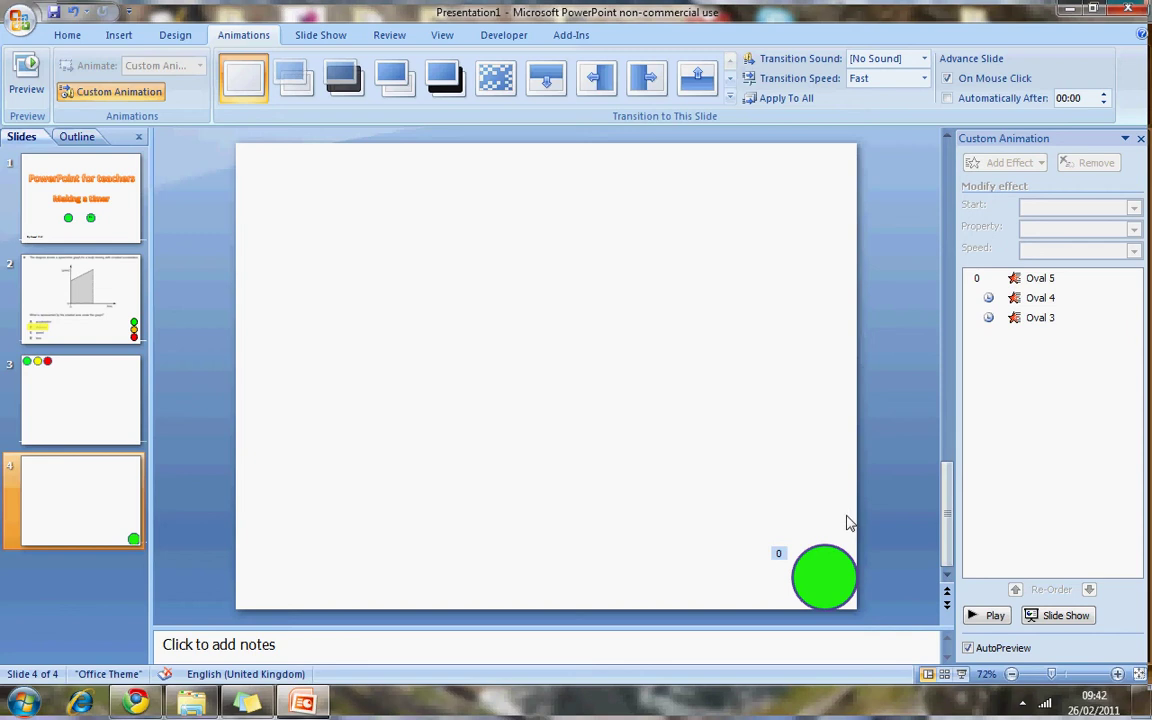
Set a trigger on the green circle's Wheel effect so that it starts on click of Oval 5.
click(820, 588)
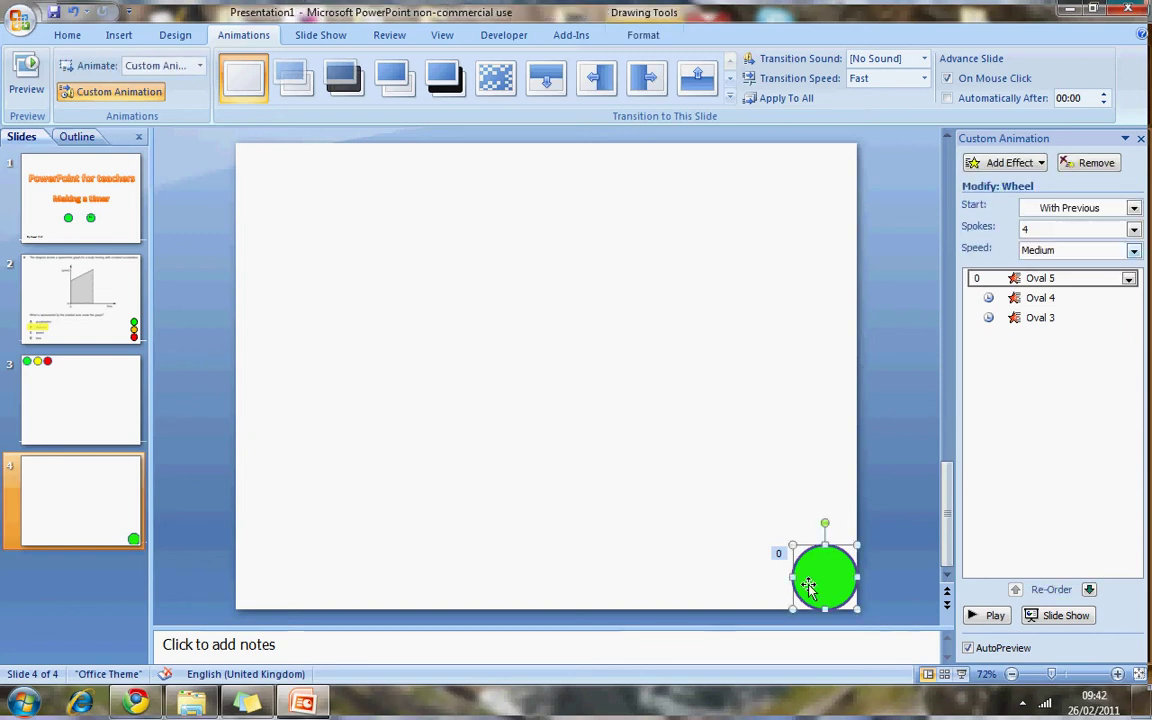
click(1129, 279)
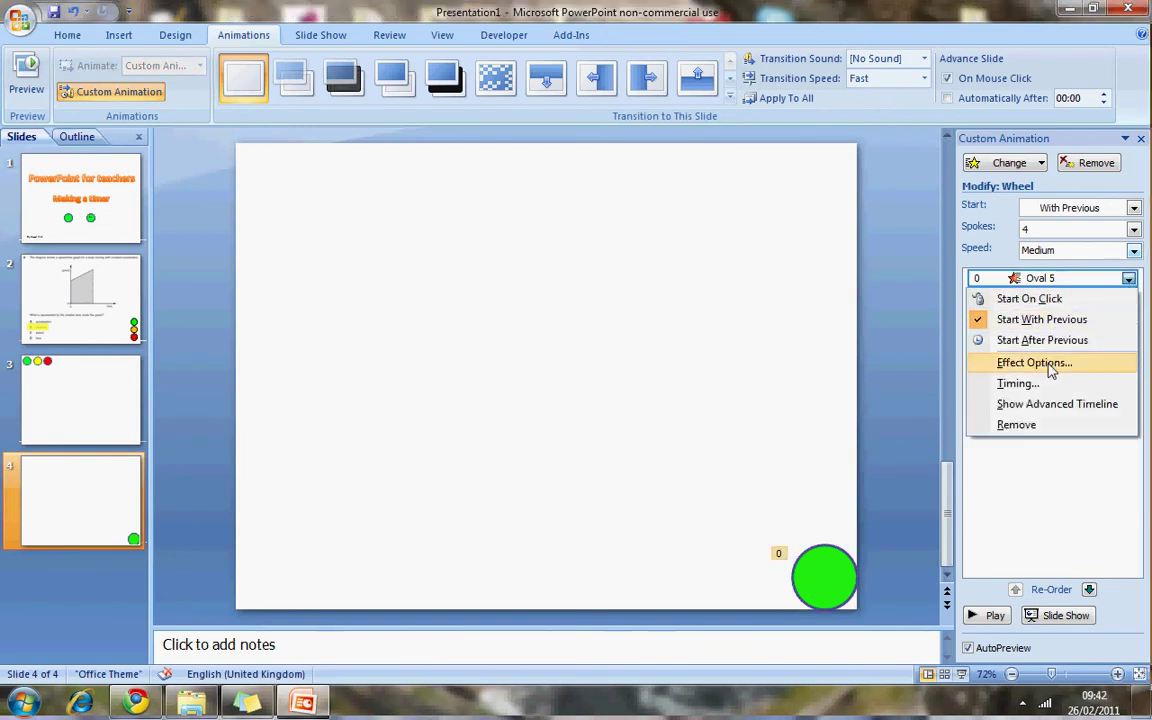
click(1040, 363)
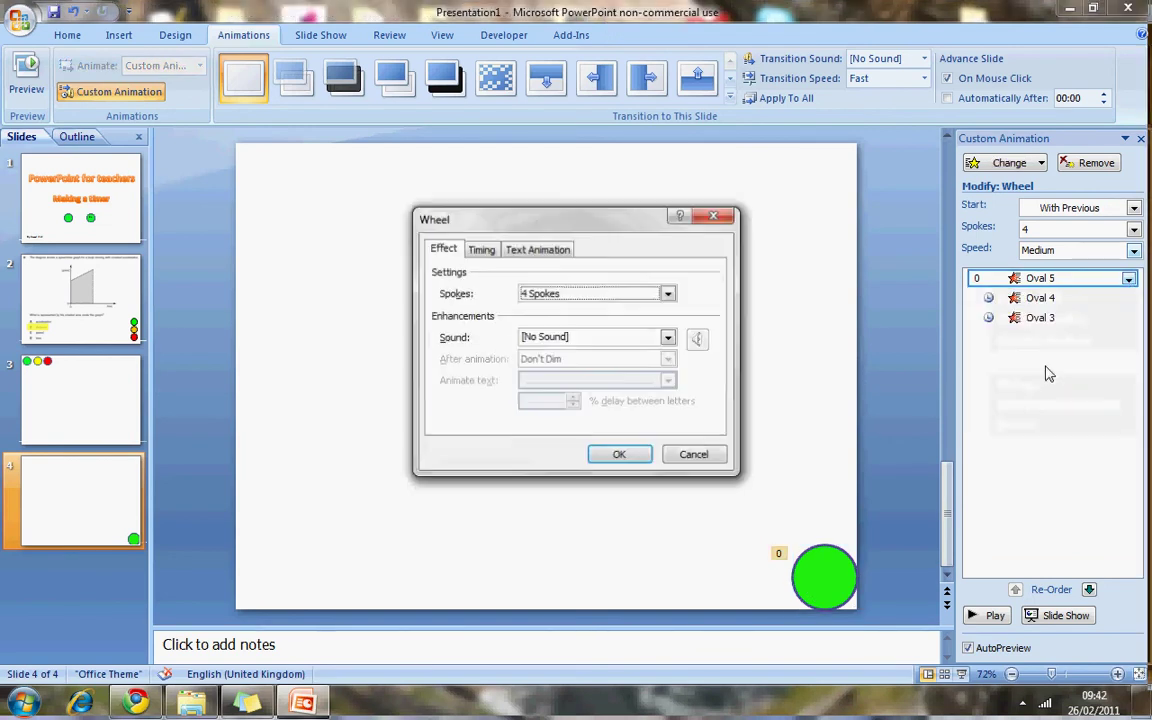
click(481, 250)
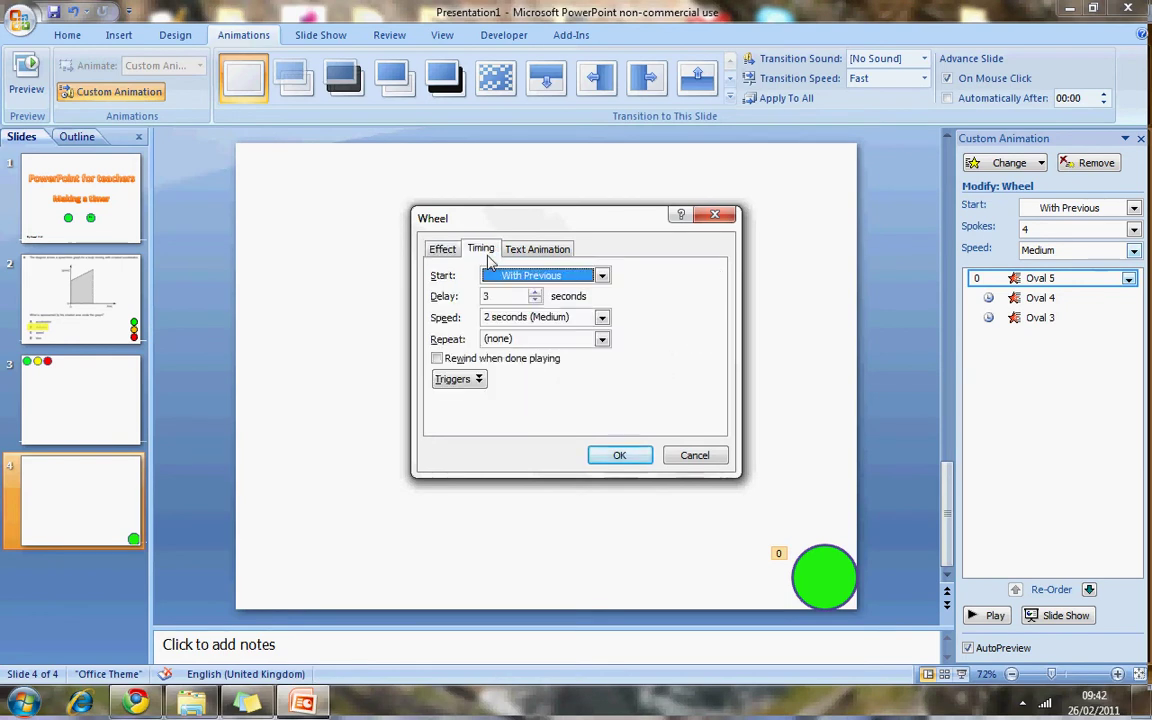
click(479, 381)
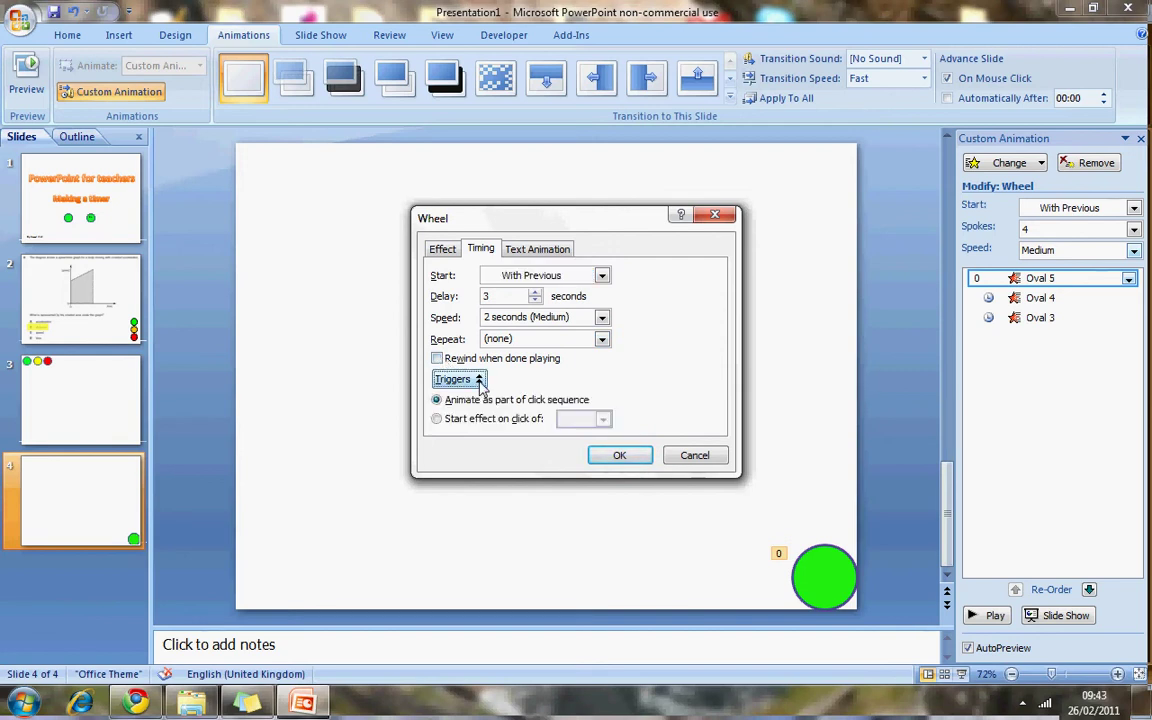
click(441, 420)
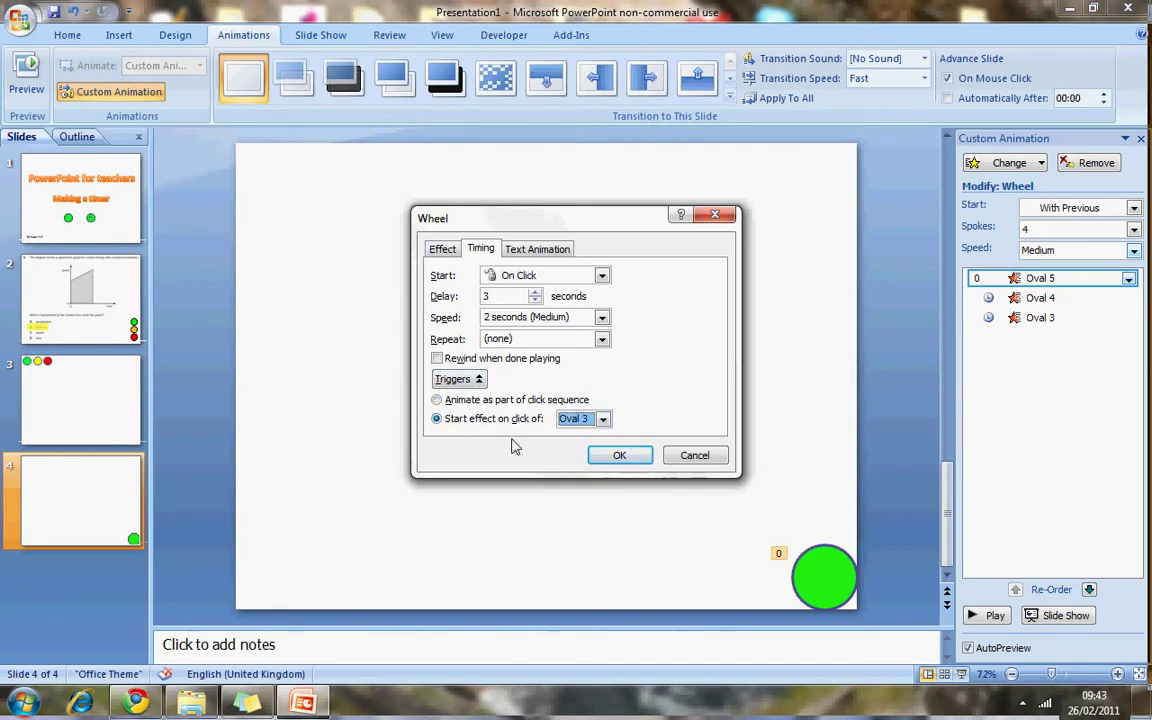
click(470, 380)
click(470, 380)
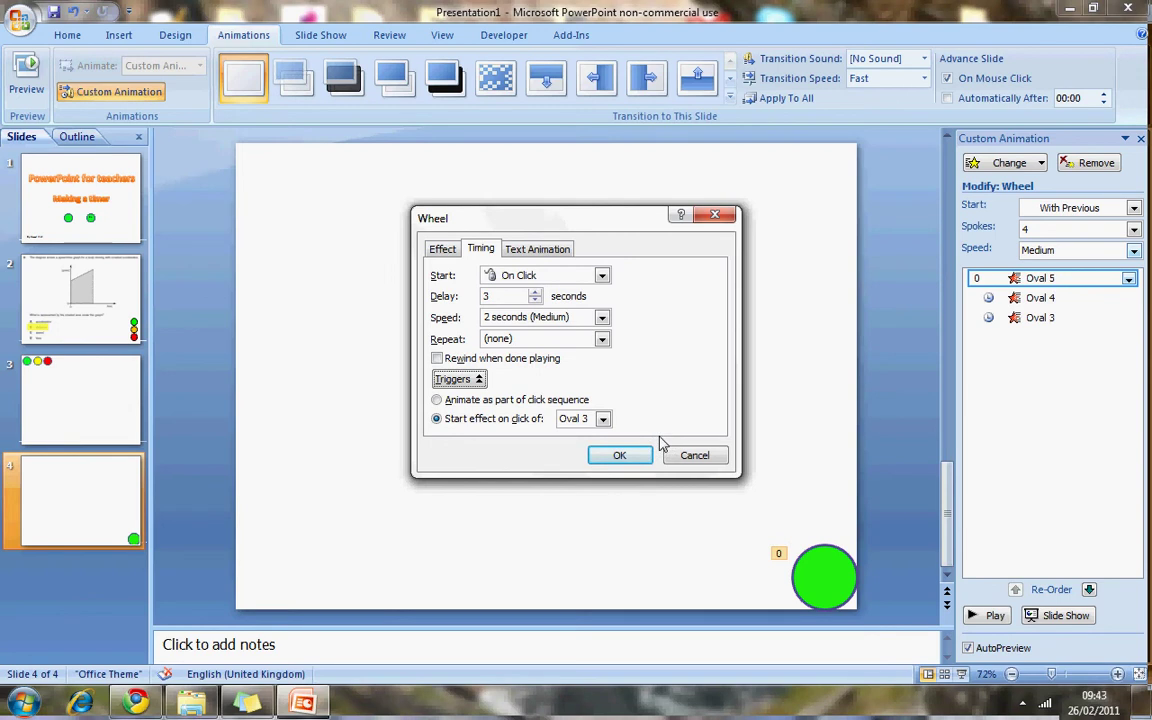
click(603, 420)
click(575, 459)
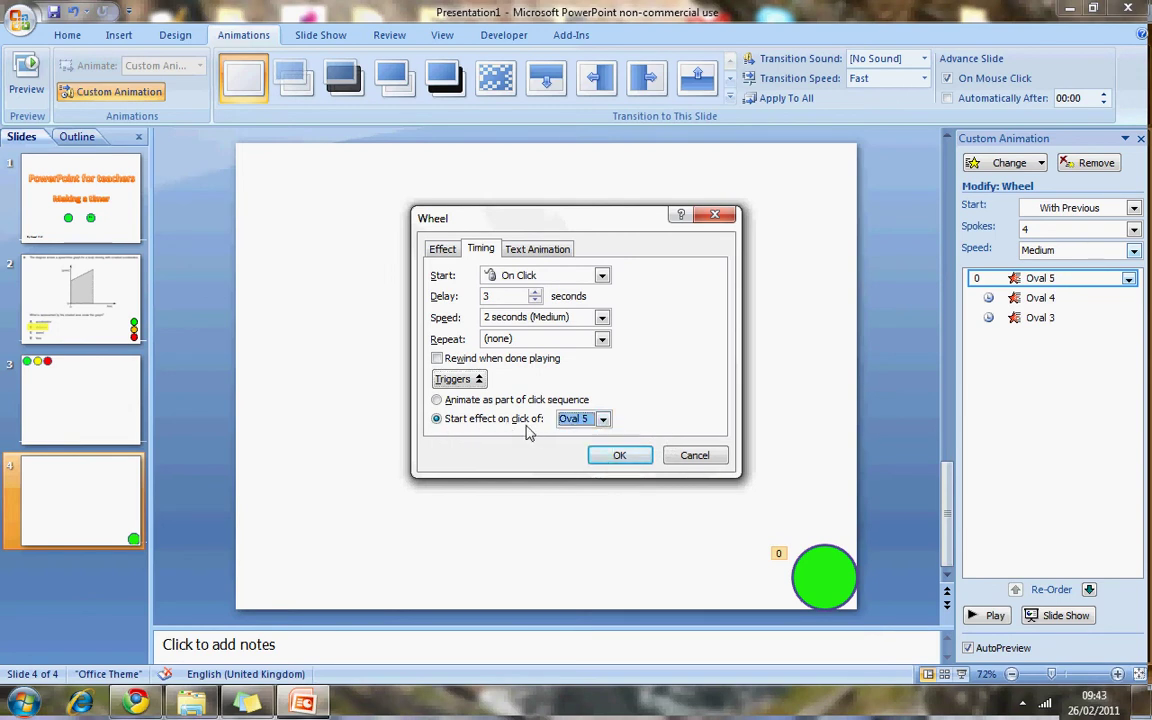
click(603, 455)
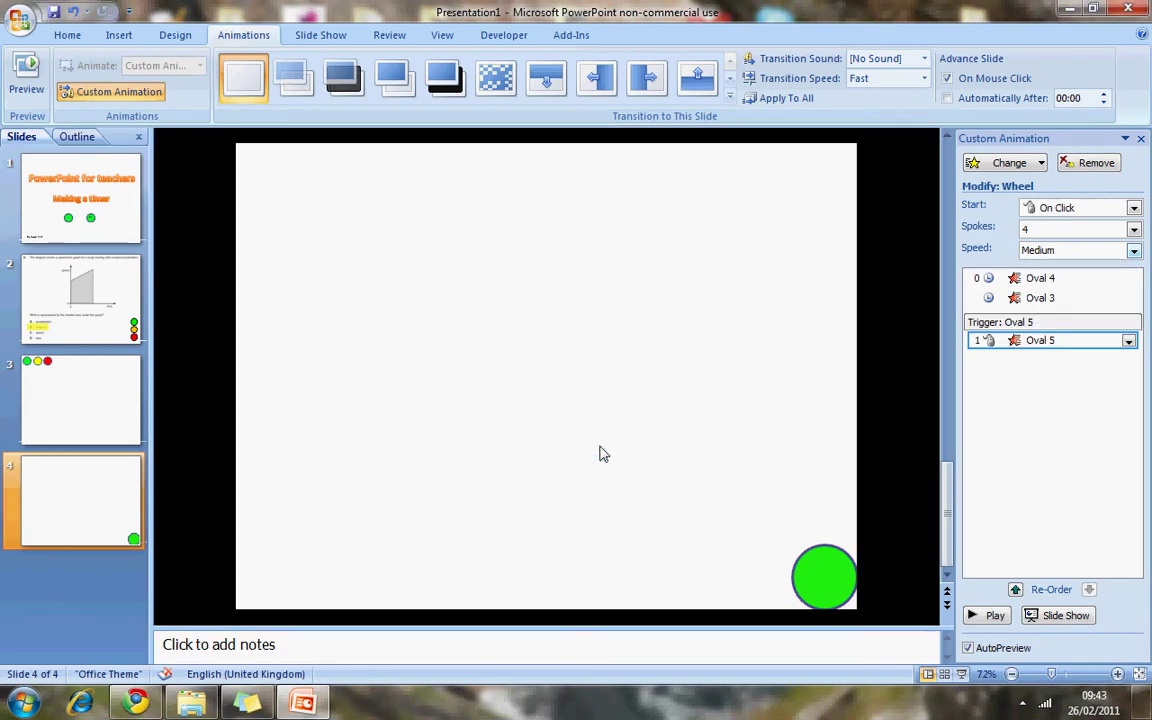
Move the Oval 4 and Oval 3 effects below Oval 5 in the Oval 5 trigger sequence.
click(1047, 278)
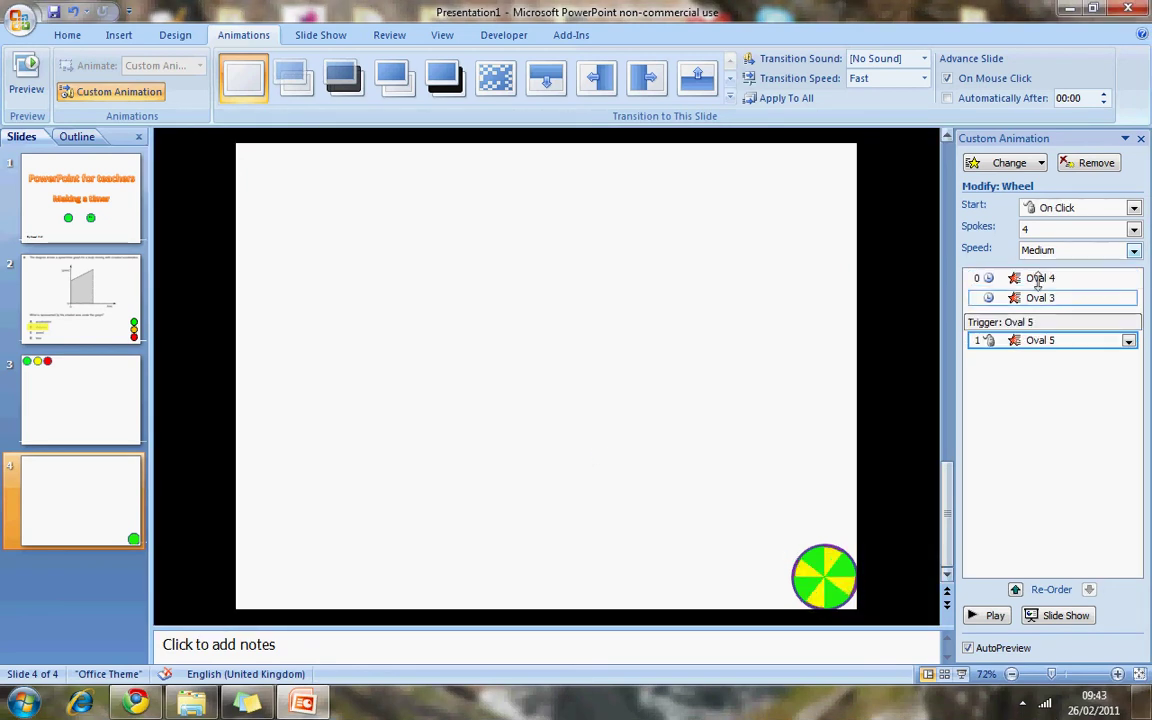
drag(1040, 360, 1034, 352)
drag(1040, 277, 1040, 356)
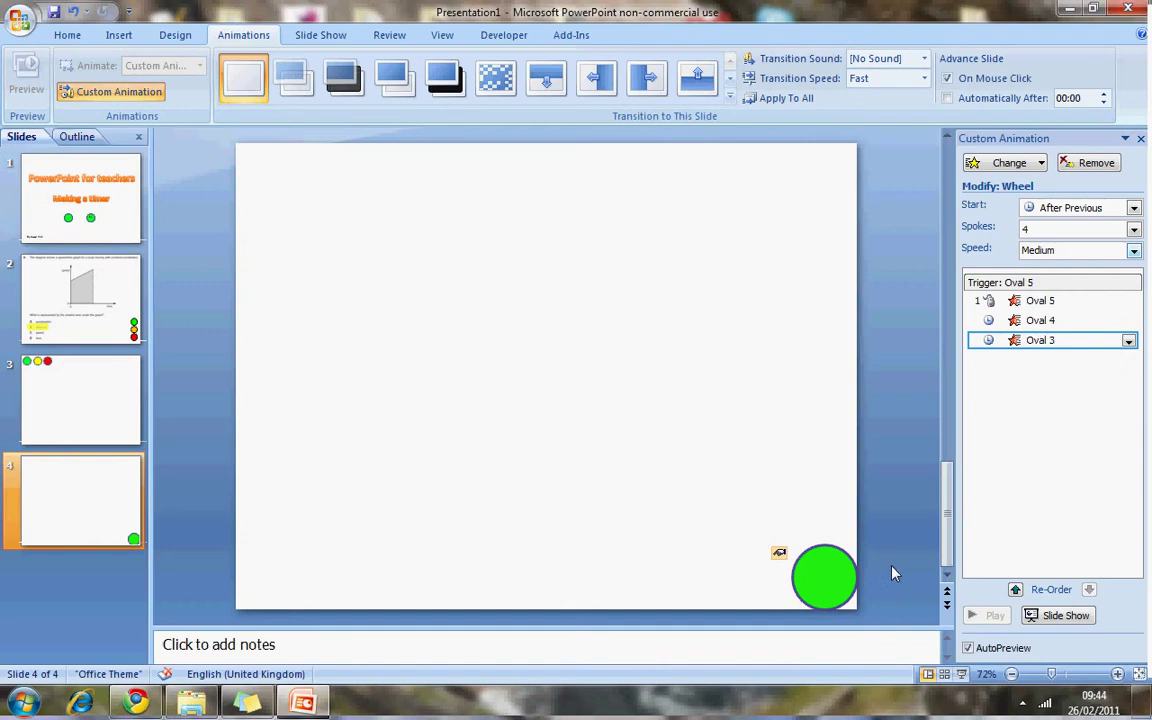
Set the delay of the yellow circle's (Oval 4) Wheel effect to 2.5 seconds.
click(1118, 320)
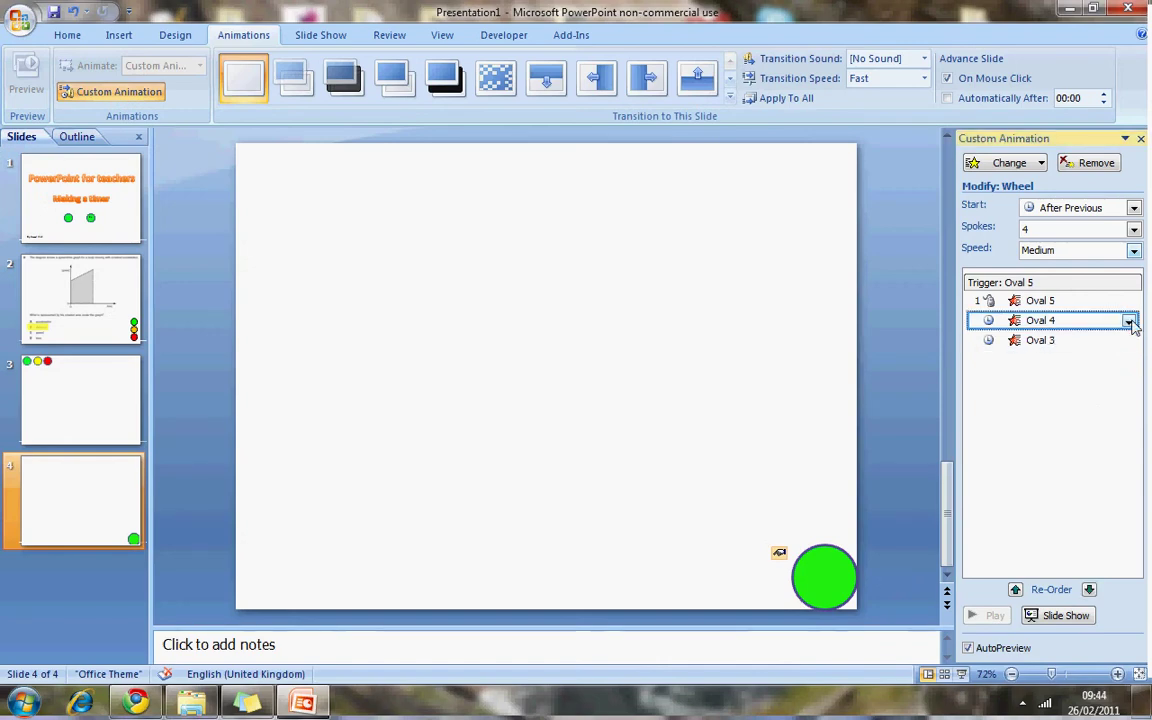
click(1128, 320)
click(1035, 405)
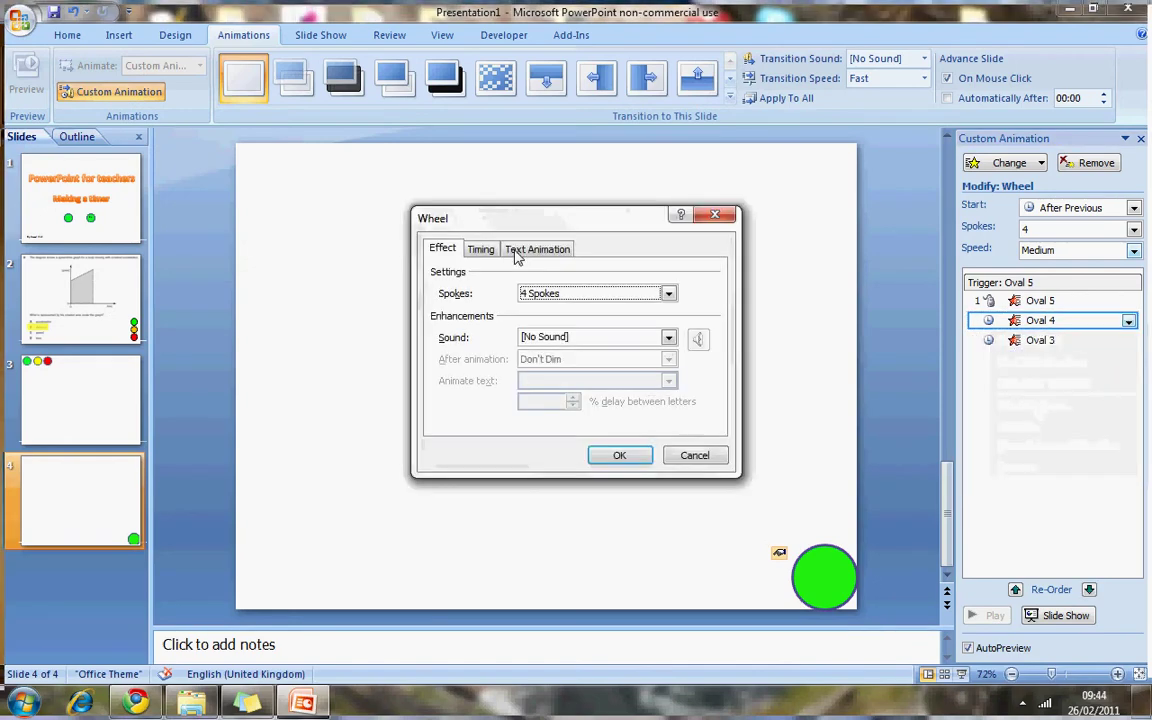
click(481, 248)
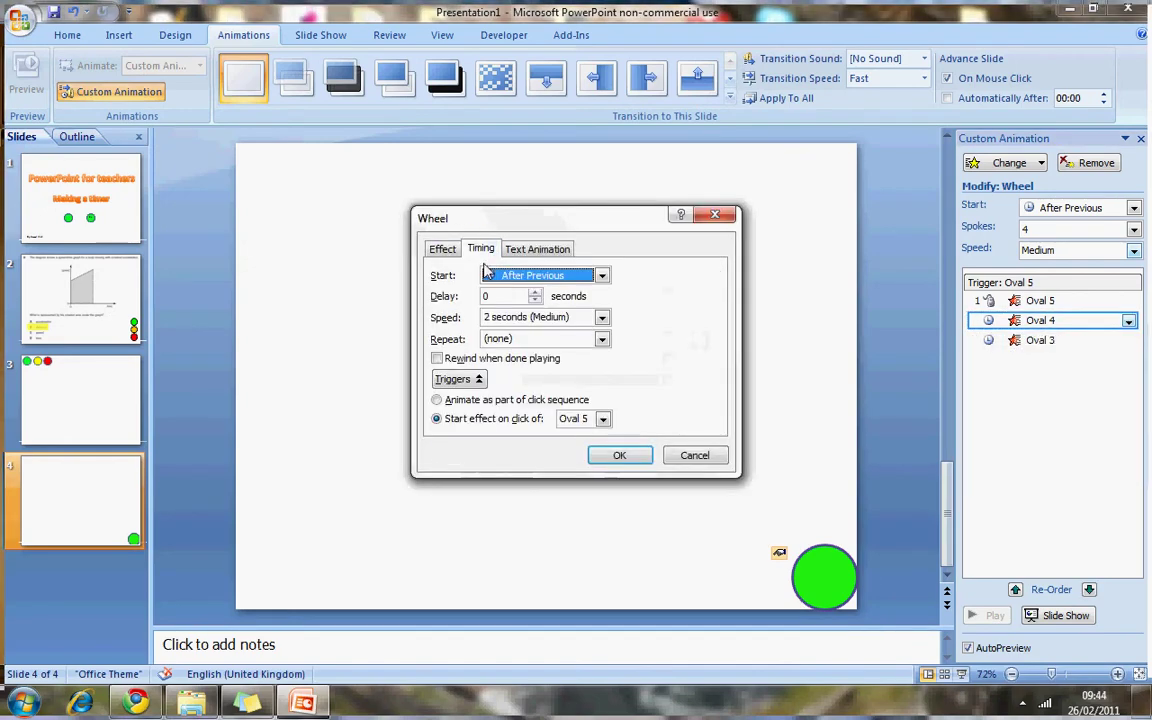
click(535, 293)
click(535, 293)
click(535, 293)
click(535, 293)
click(535, 293)
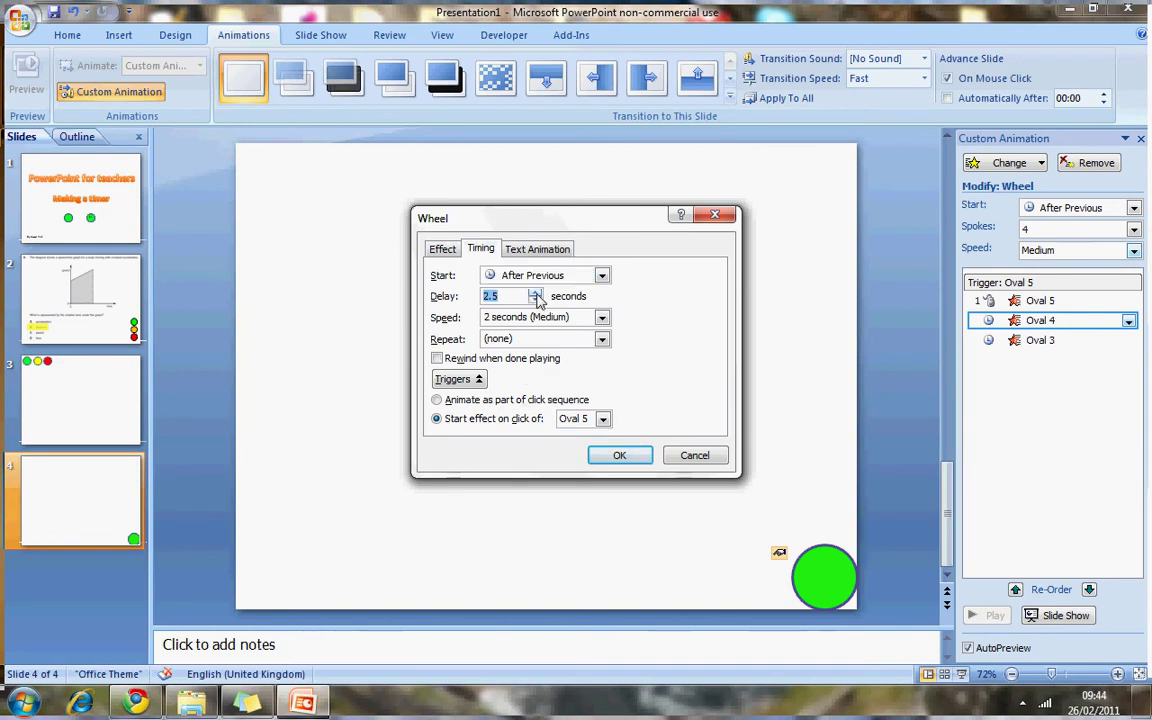
click(619, 455)
Set the delay of the red circle's (Oval 3) Wheel effect to 2.5 seconds.
click(1113, 340)
click(1128, 341)
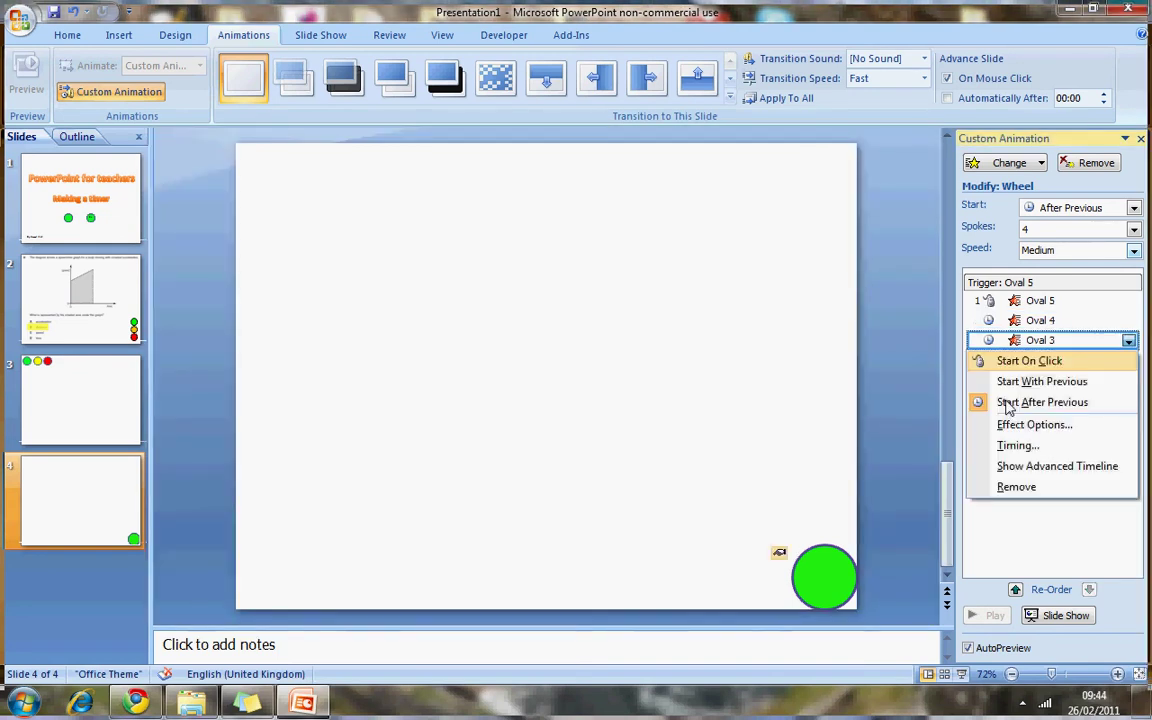
click(1003, 424)
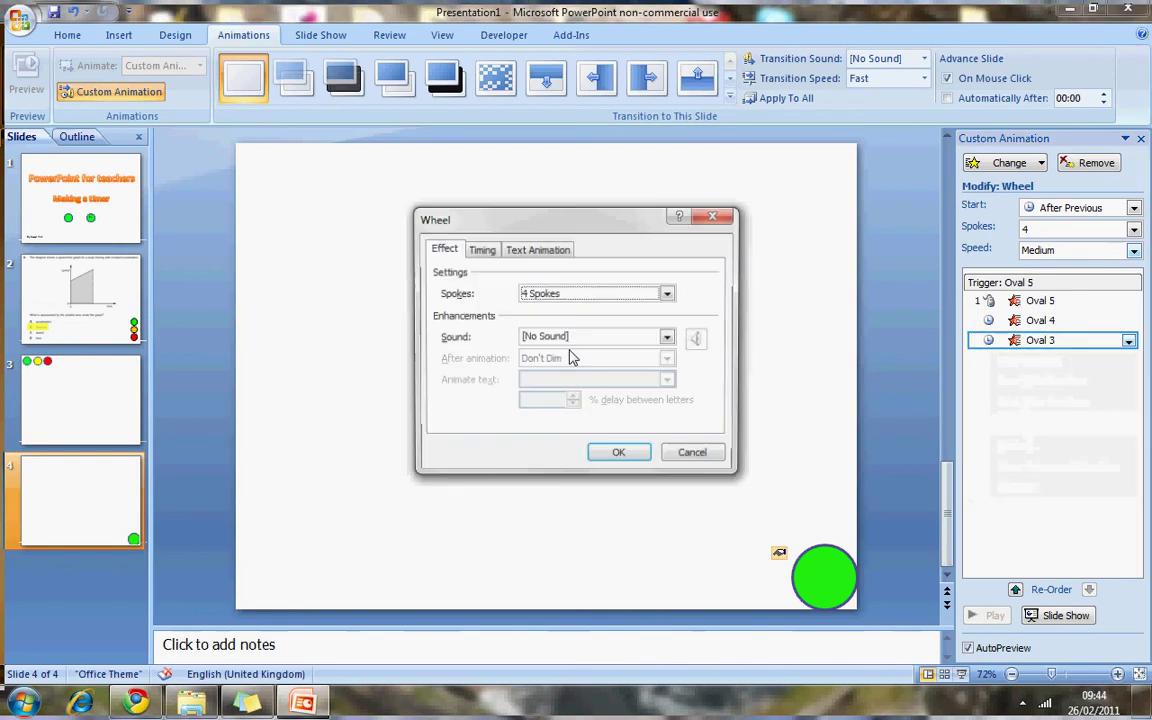
click(482, 250)
click(536, 293)
click(536, 293)
click(536, 293)
click(536, 293)
click(536, 293)
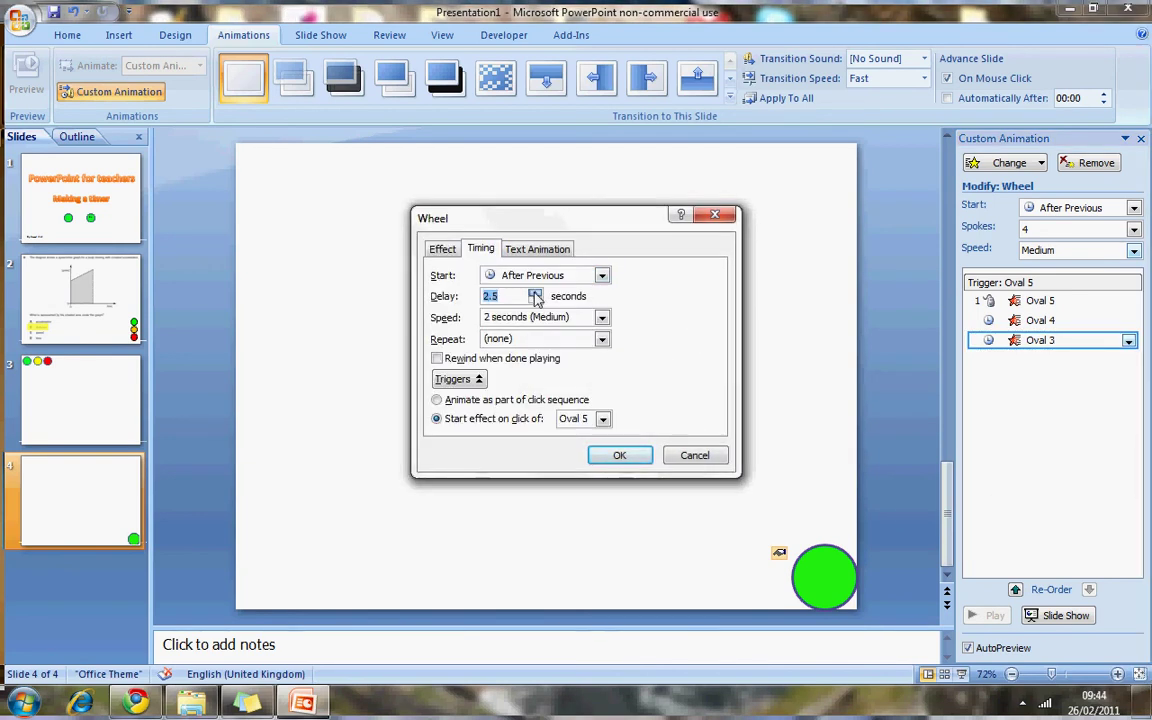
click(625, 457)
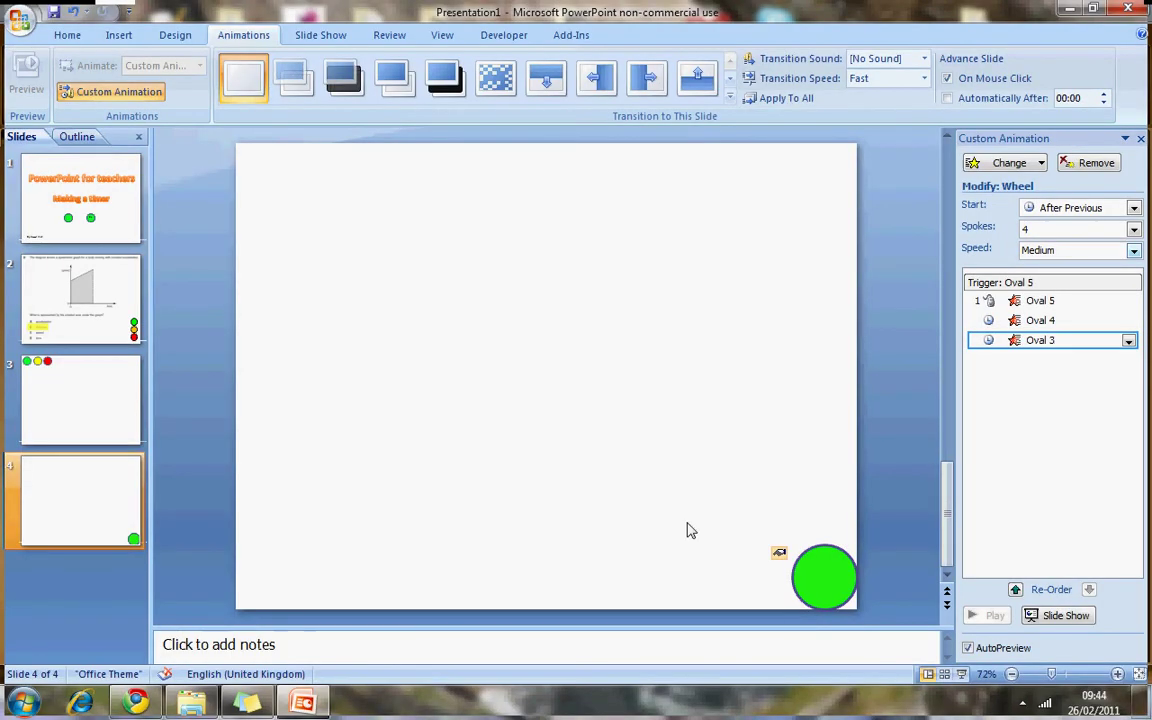
Copy and paste the stack of three circles, and place the copy directly above the original at the slide's right edge.
drag(728, 496, 865, 615)
right_click(843, 572)
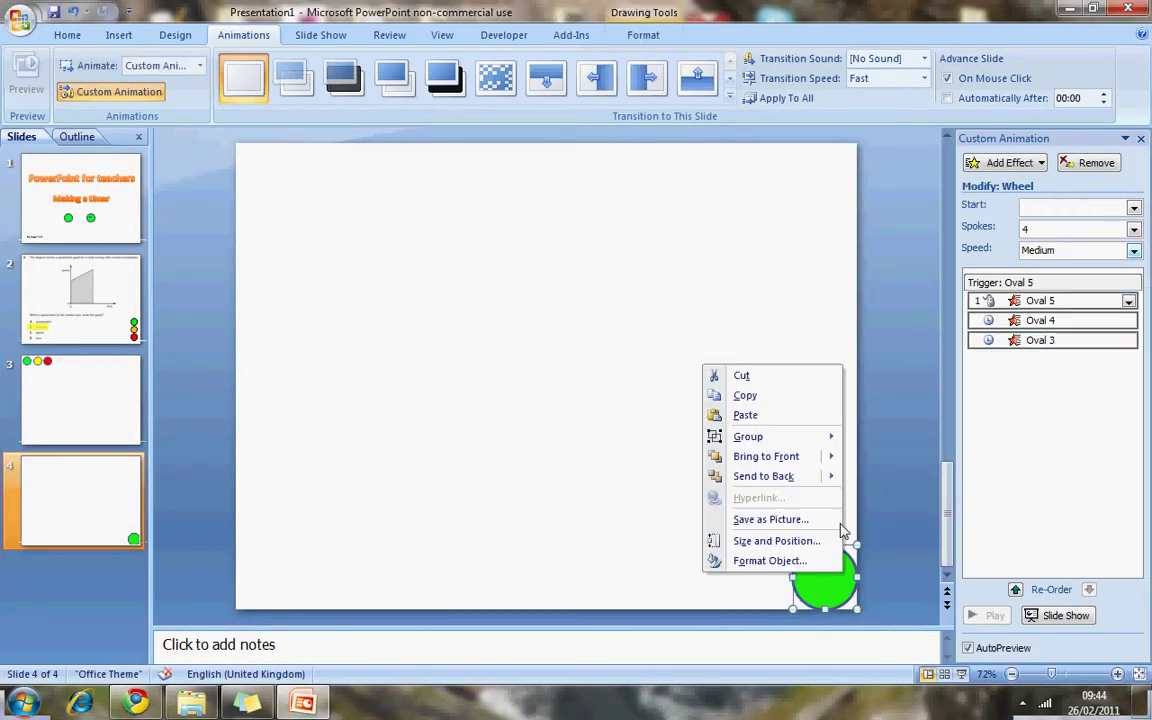
click(745, 395)
right_click(622, 391)
click(710, 442)
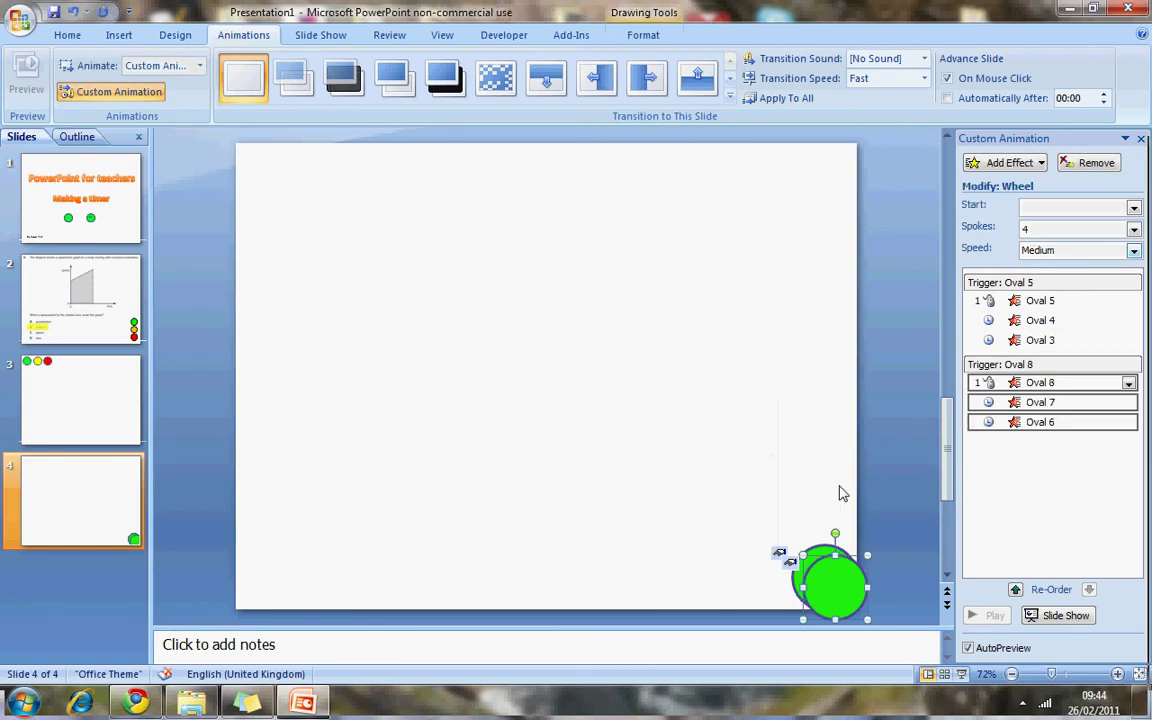
drag(816, 583, 810, 500)
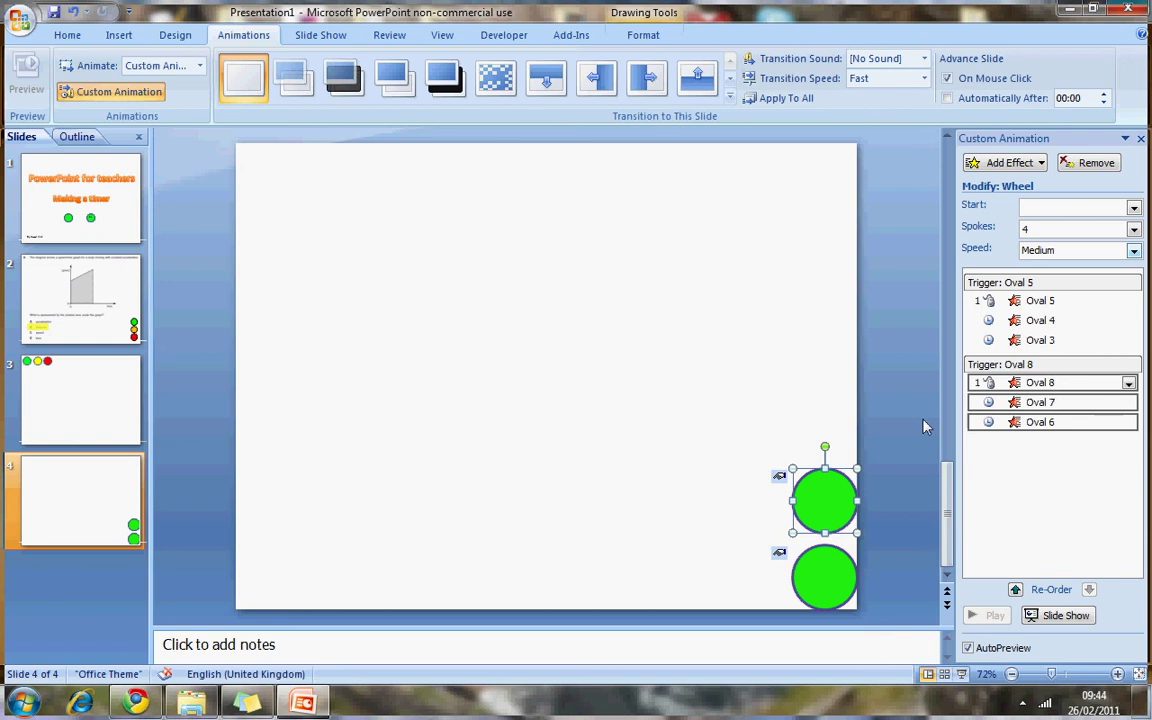
Set the delay of the copied circles' Wheel effects (Oval 8, Oval 7 and Oval 6) to 30 seconds.
click(1129, 384)
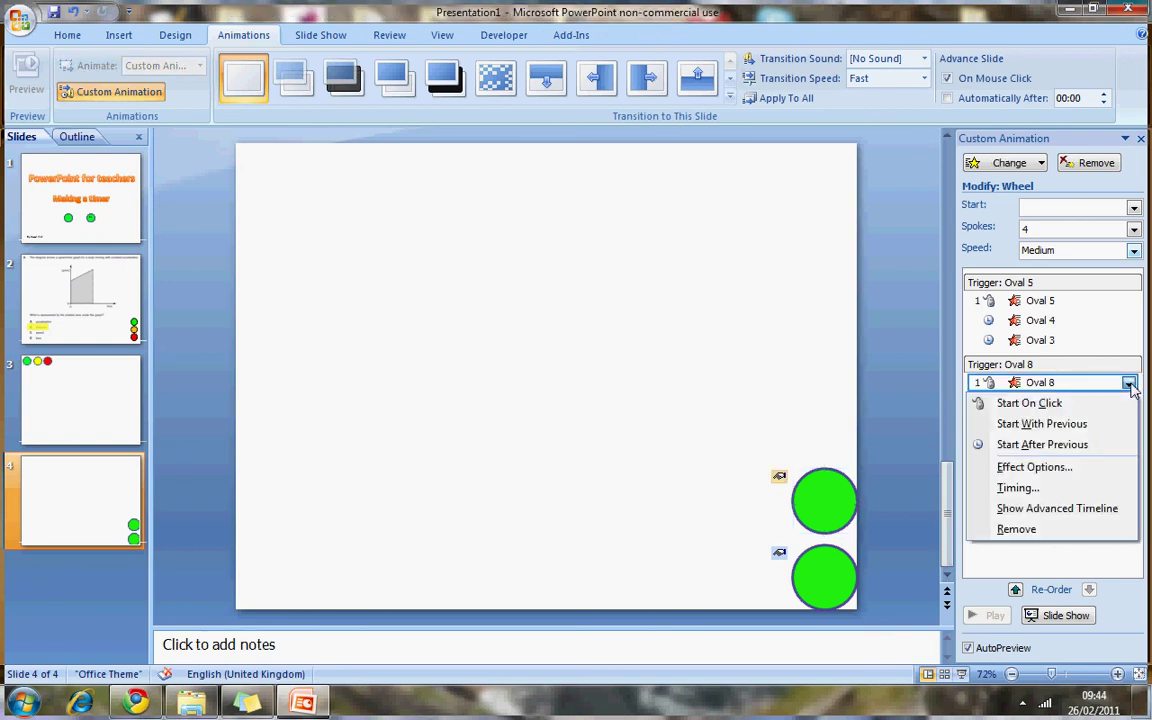
click(1108, 467)
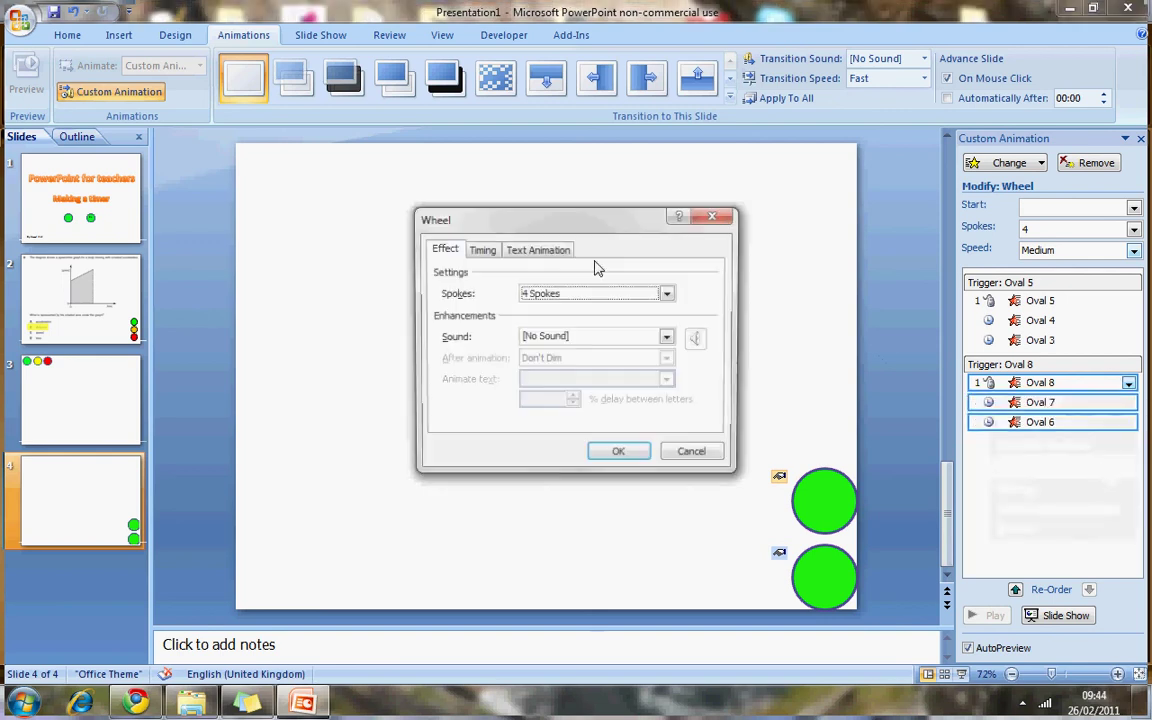
click(482, 250)
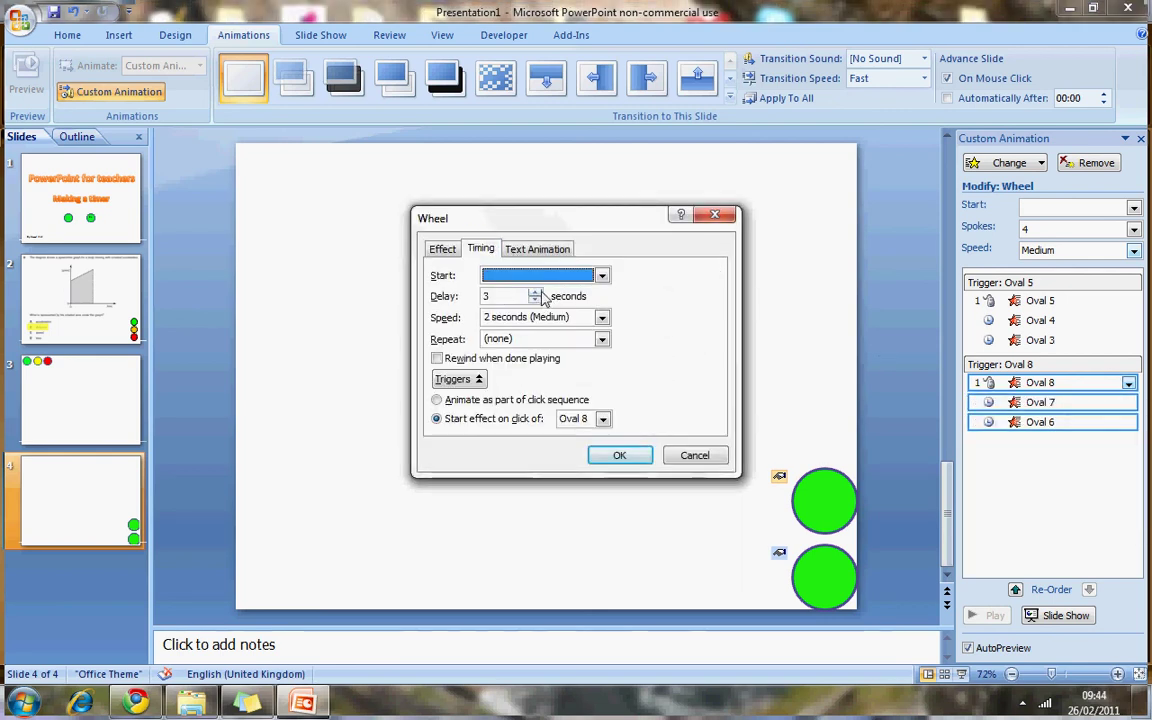
click(509, 296)
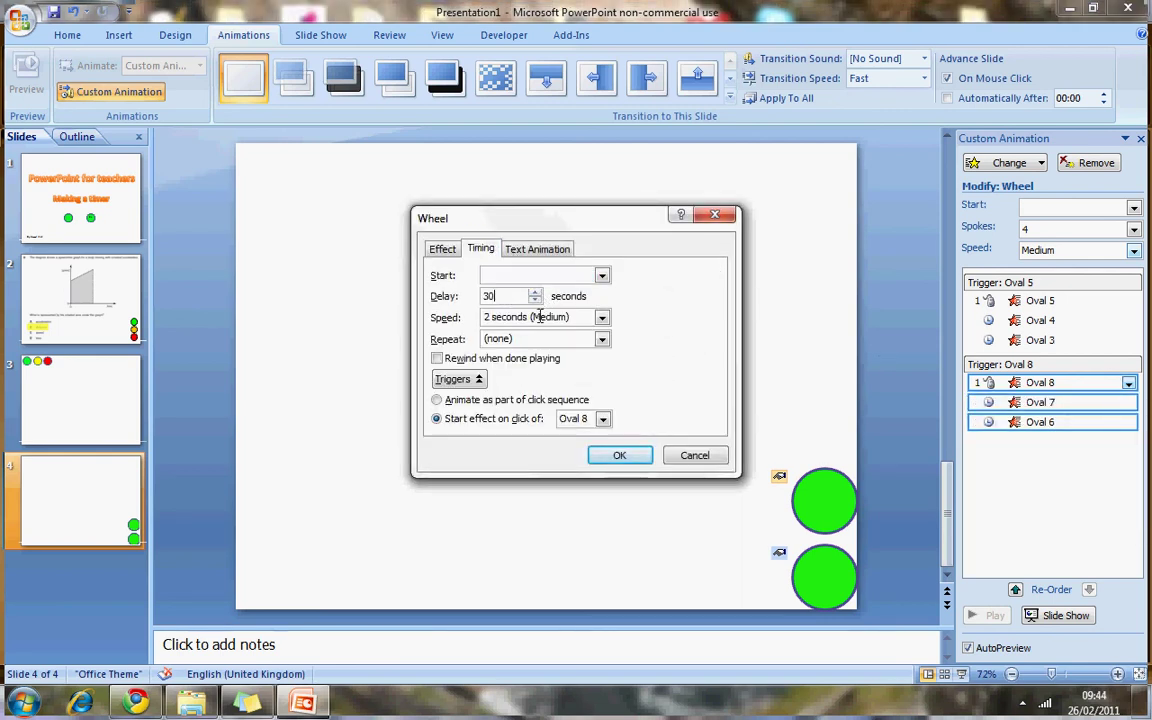
click(615, 455)
Check the delay in the timing settings of the Oval 7 and Oval 6 Wheel effects.
click(1075, 402)
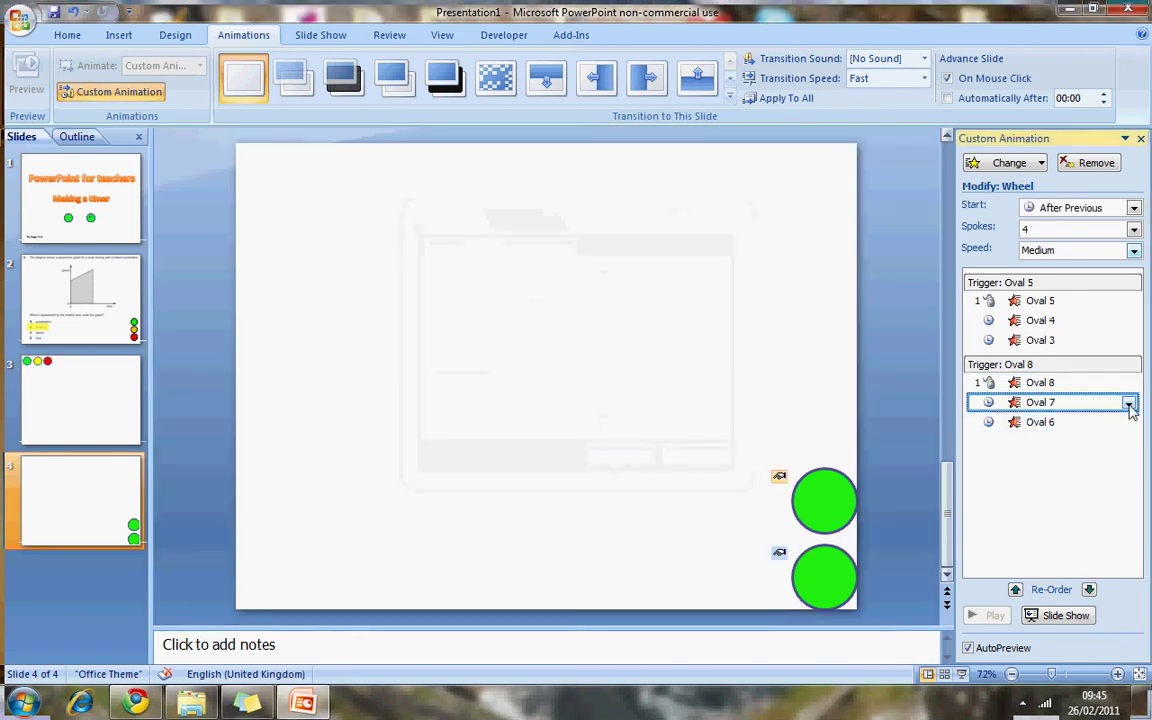
click(1128, 402)
click(1046, 486)
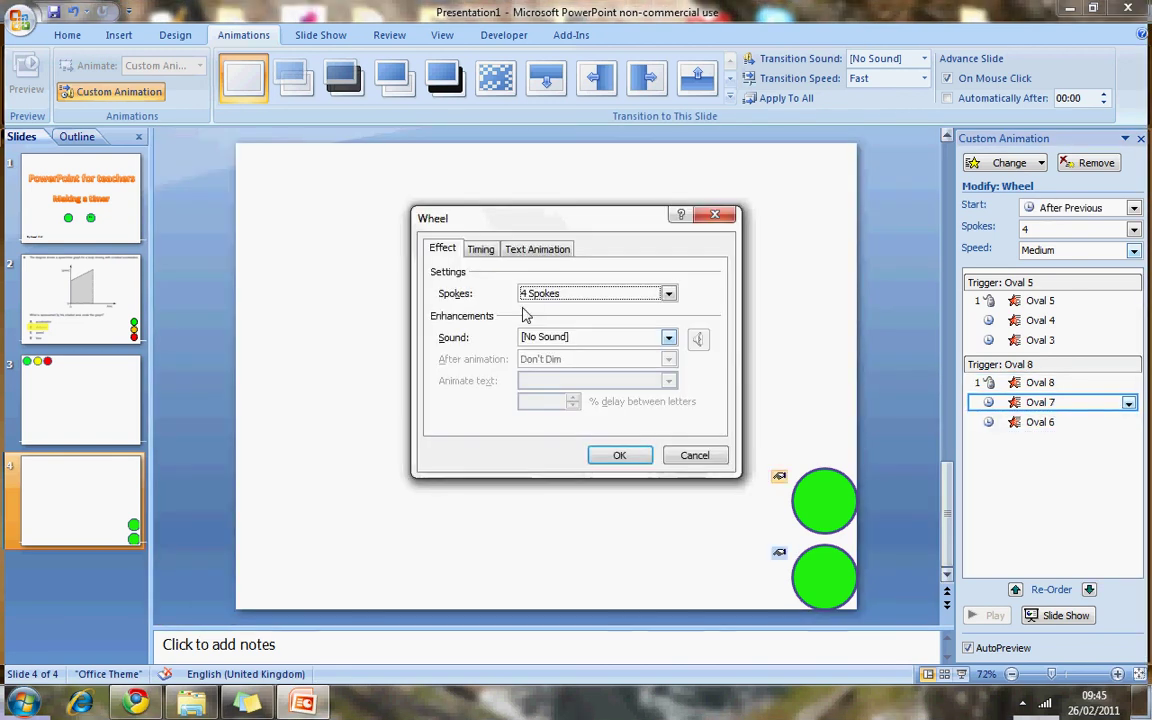
click(489, 252)
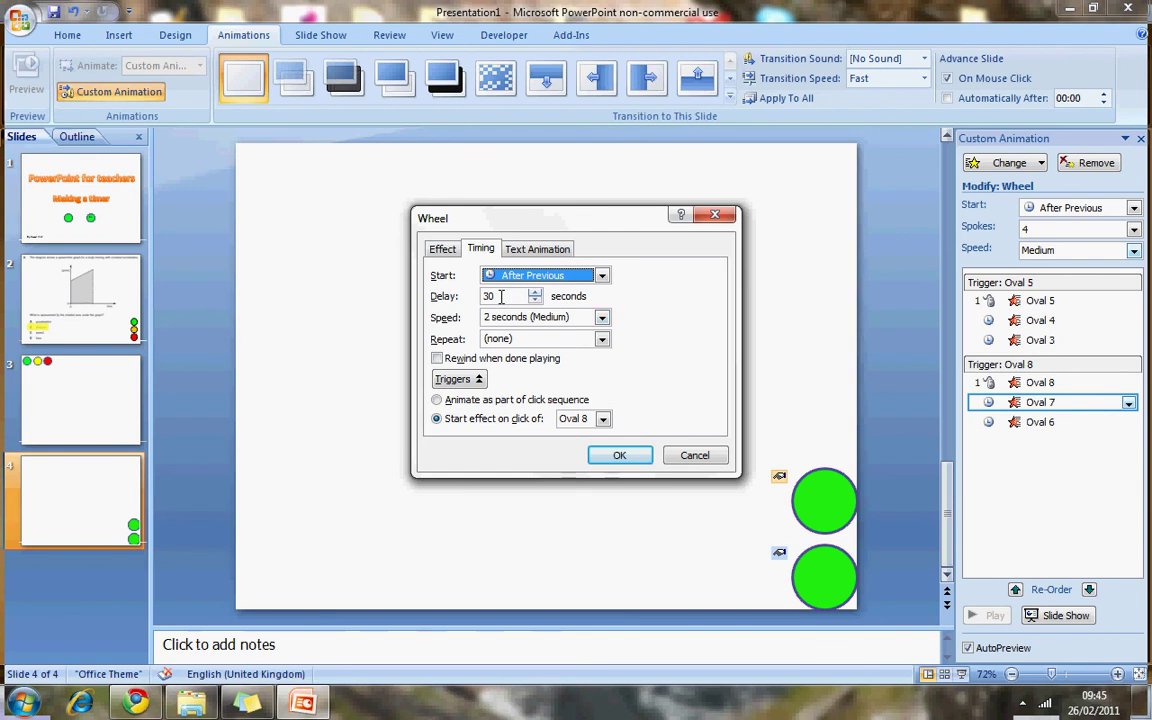
click(612, 455)
click(1103, 422)
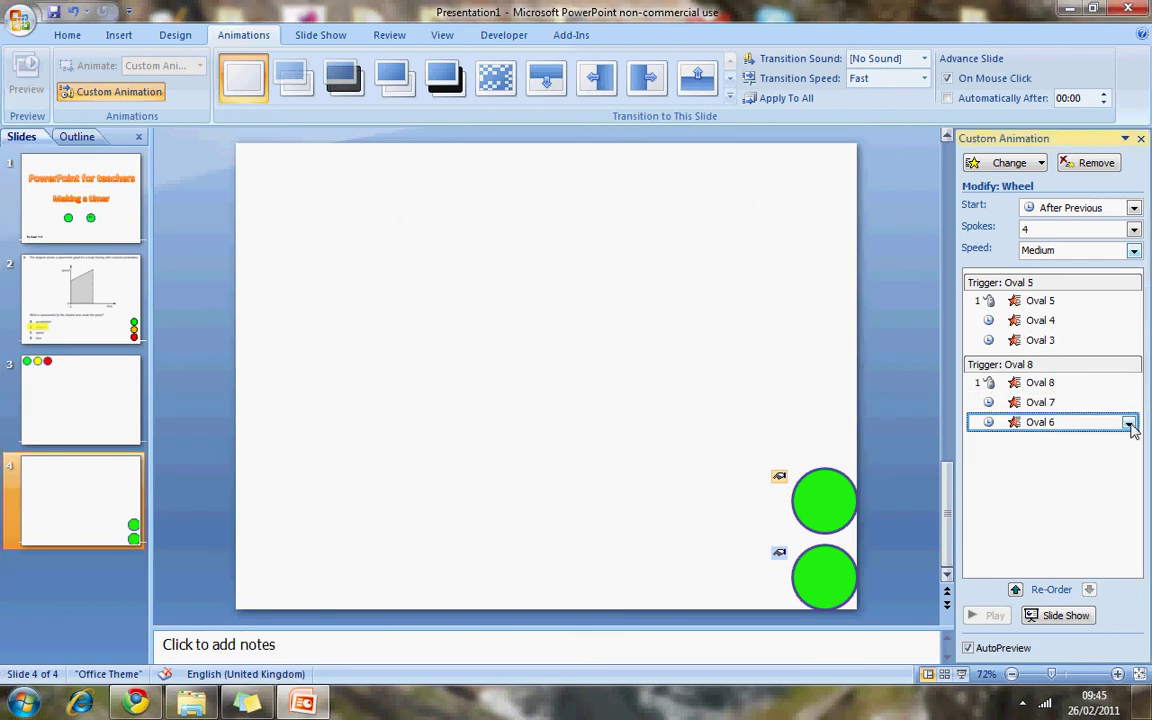
click(1127, 423)
click(1035, 507)
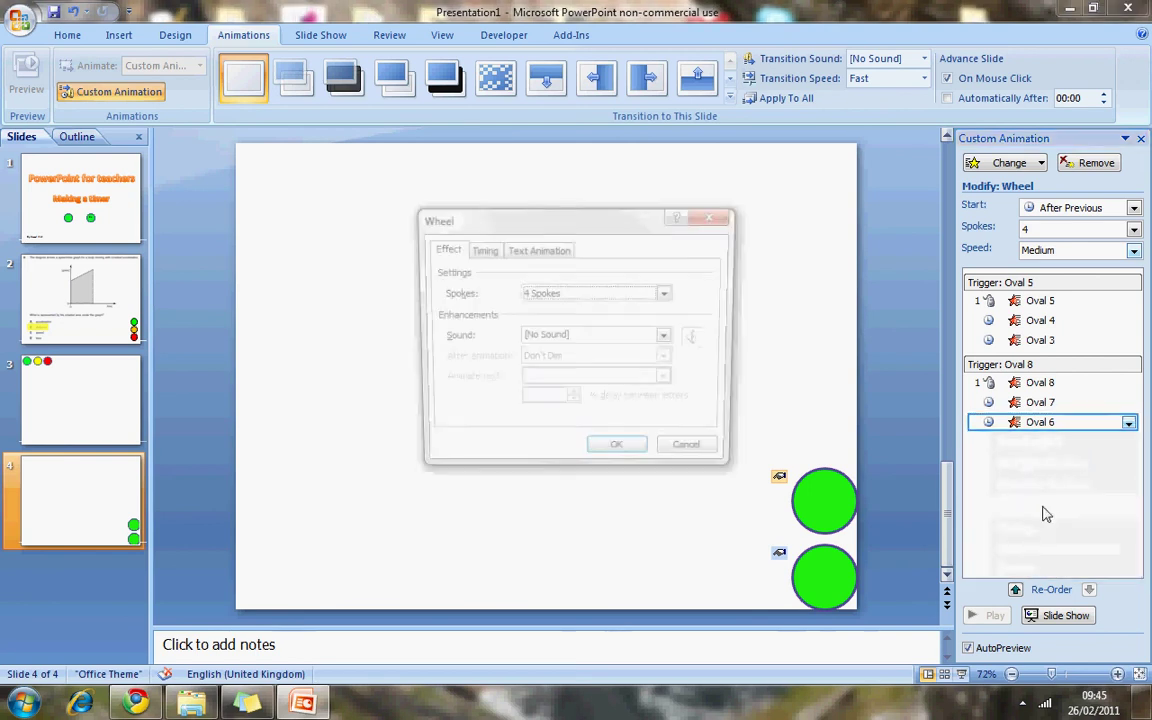
click(482, 250)
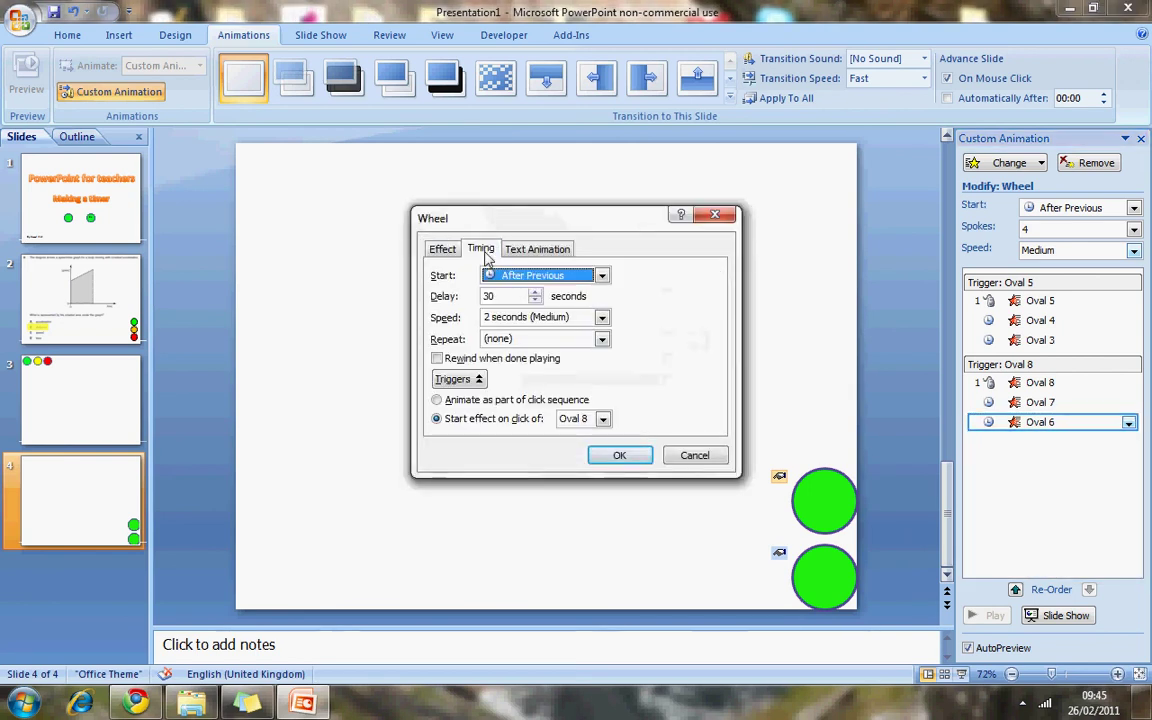
click(619, 455)
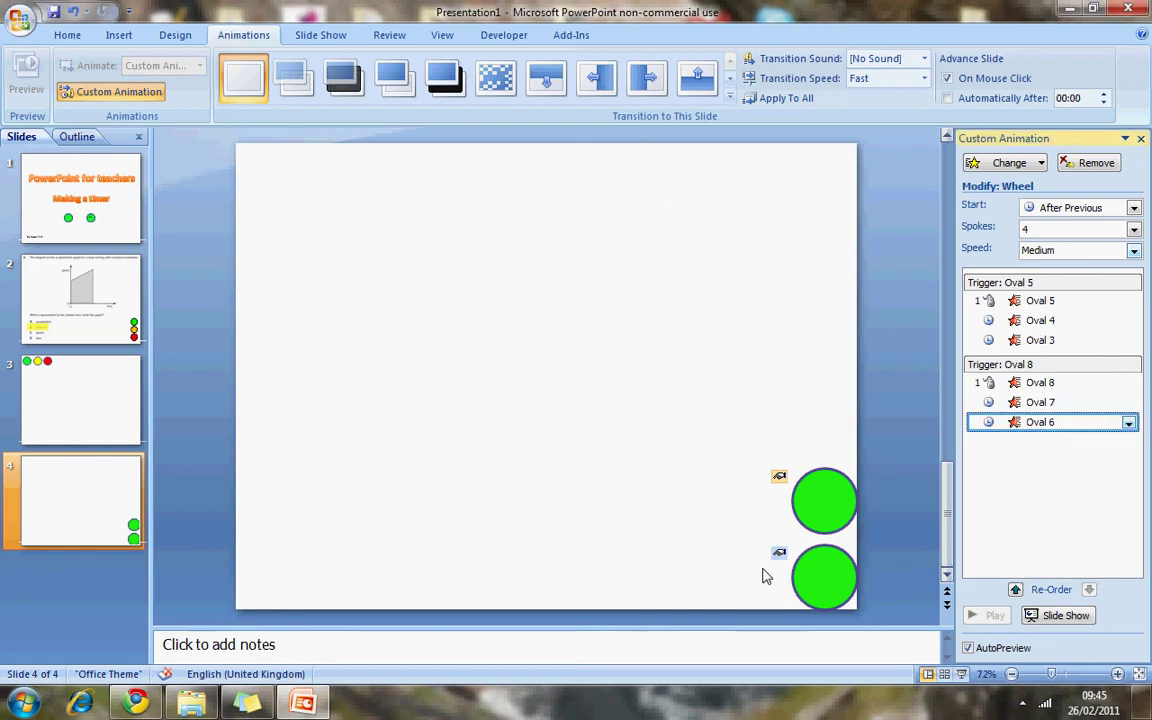